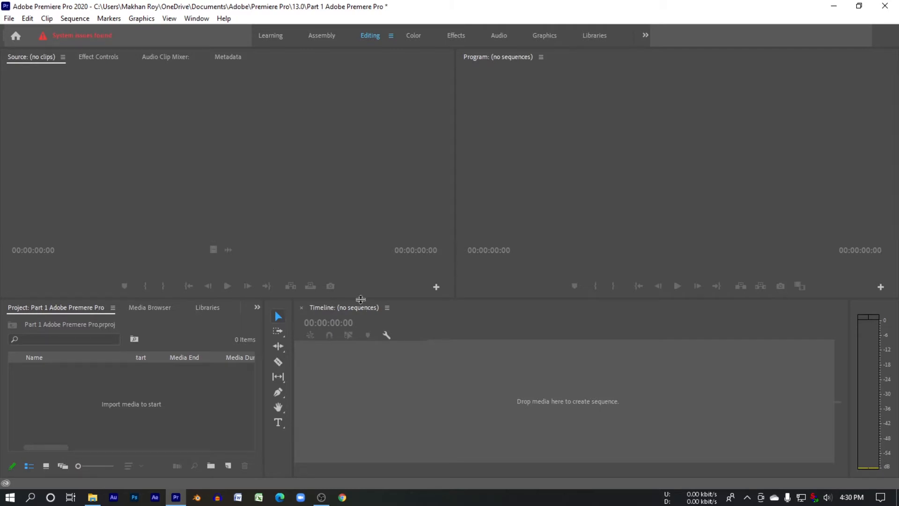
Step: Look at the Learning workspace, return to the Editing workspace, and examine its Source, Timeline, Program and Project panels
left_click(270, 37)
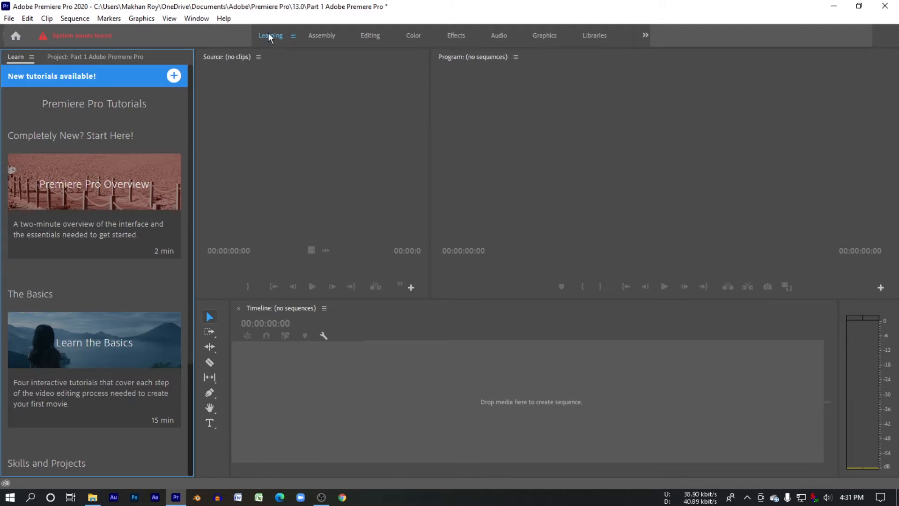
left_click(369, 35)
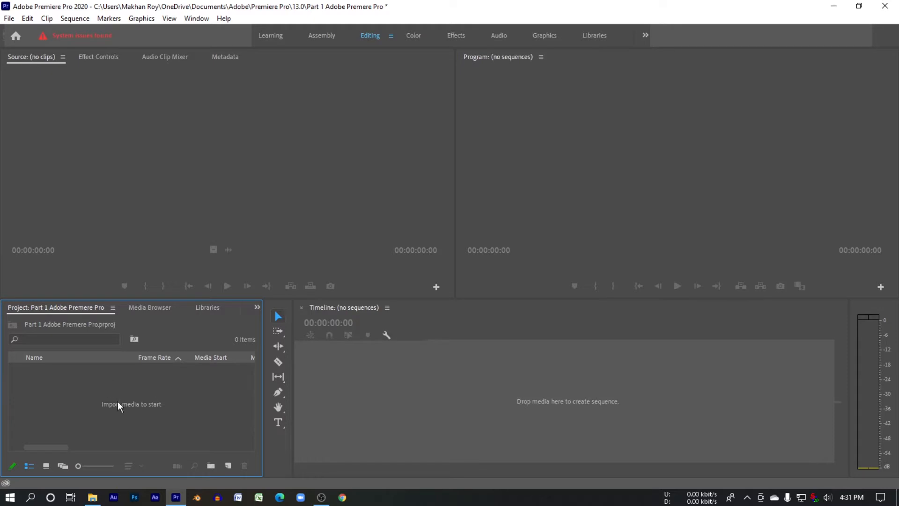
left_click(185, 149)
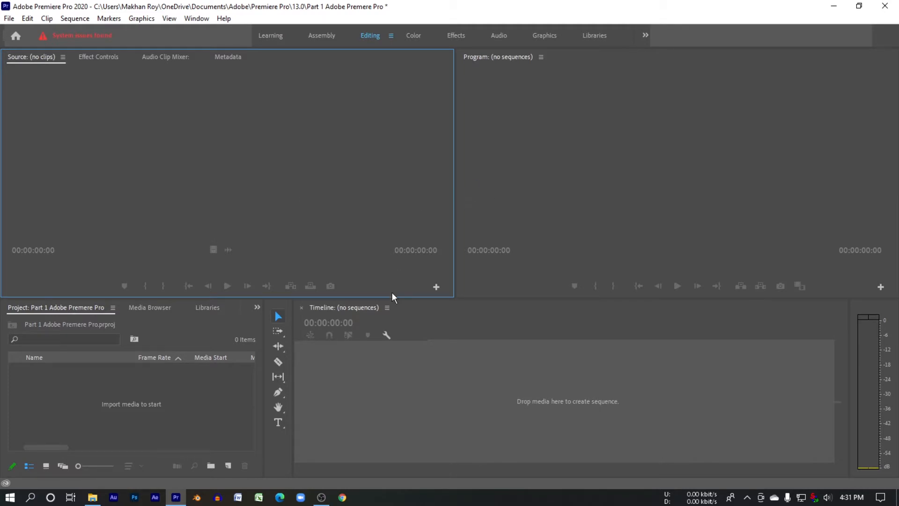
left_click(459, 409)
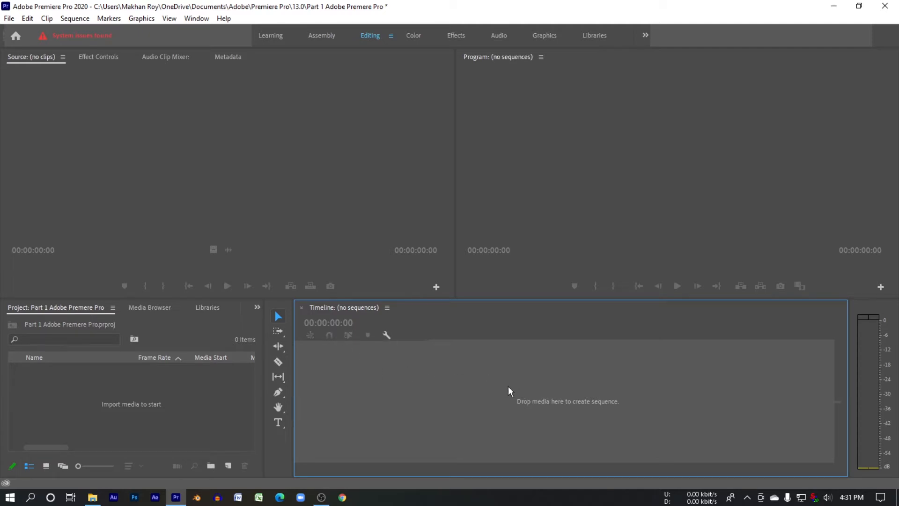
left_click(644, 175)
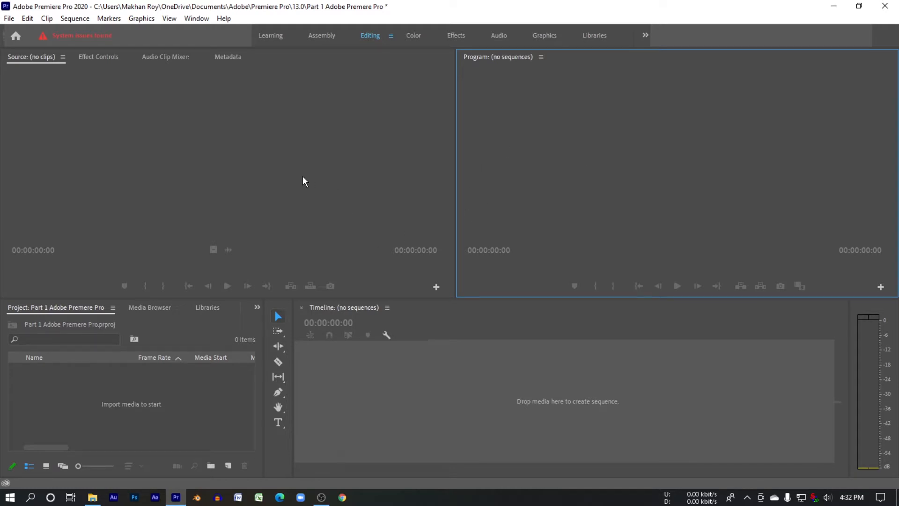
left_click(408, 162)
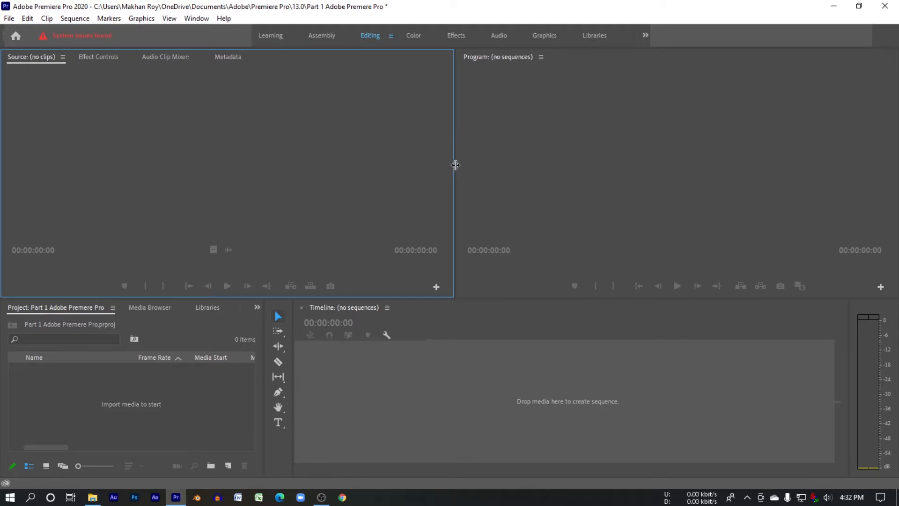
left_click(519, 172)
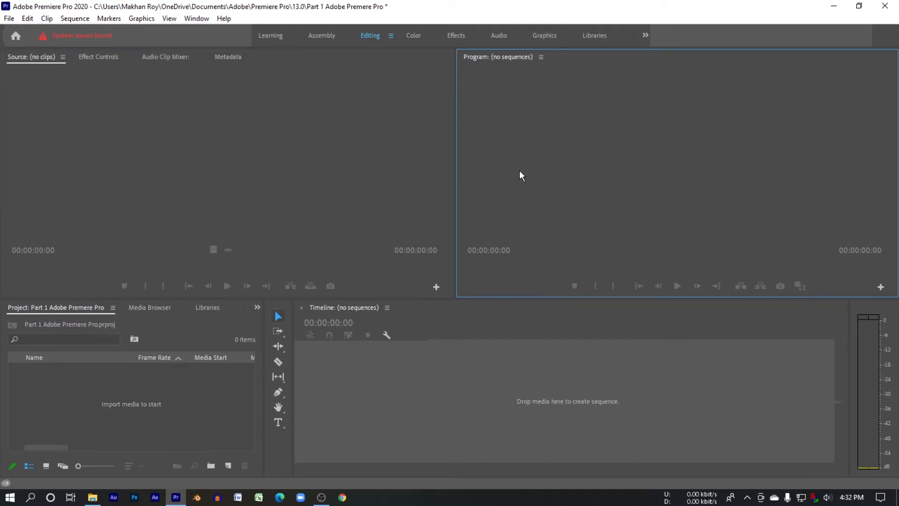
left_click(449, 382)
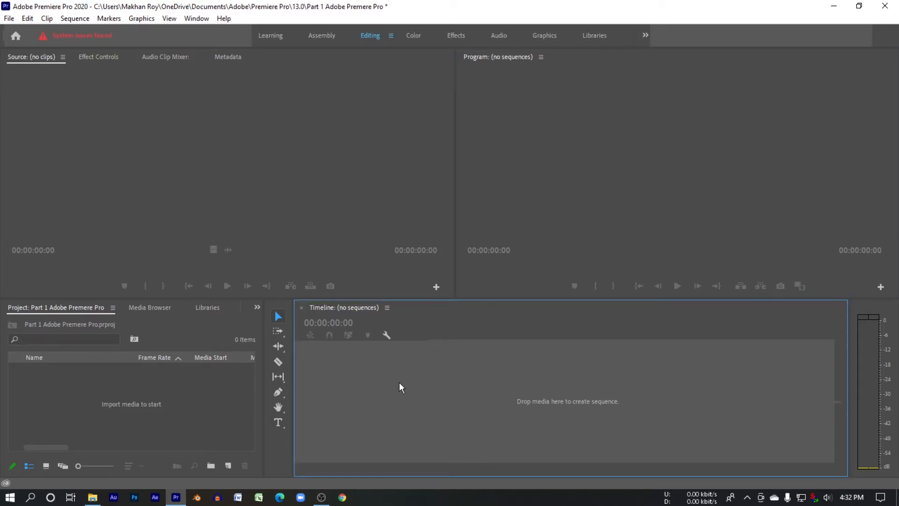
left_click(175, 391)
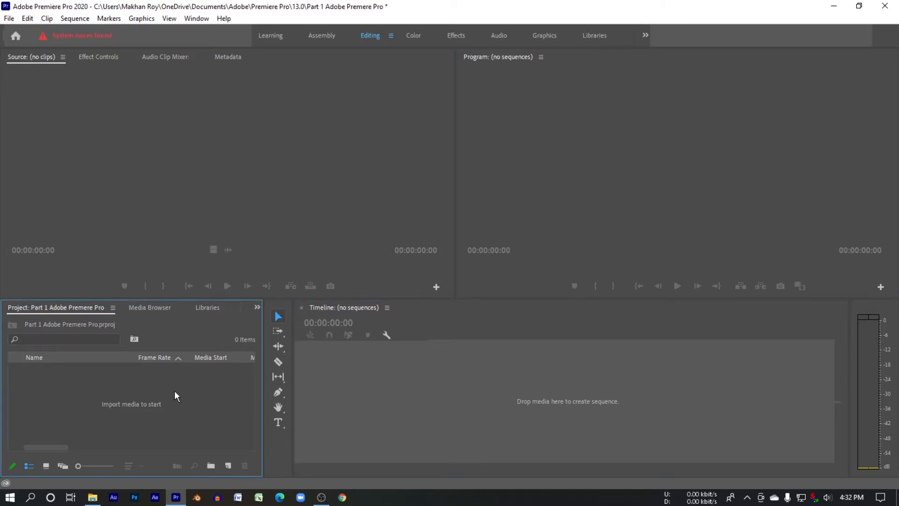
left_click(11, 21)
left_click(27, 19)
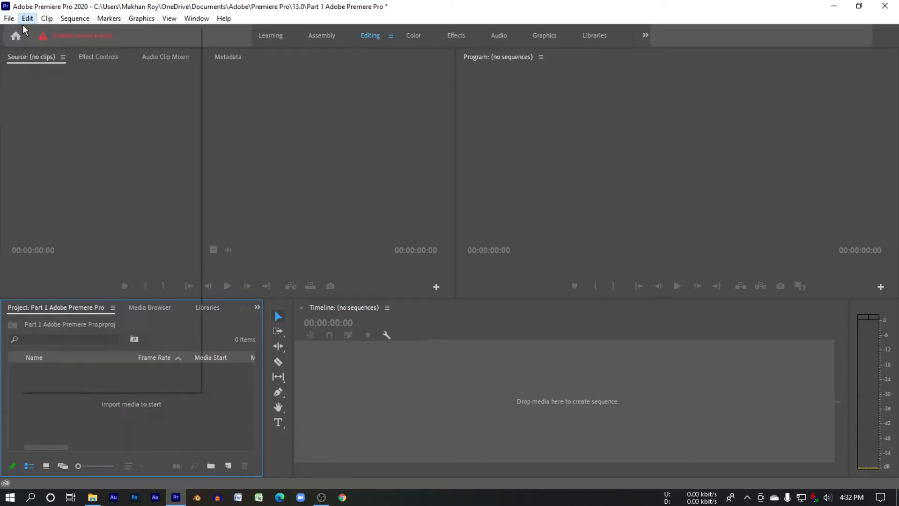
left_click(10, 18)
mouse_move(21, 31)
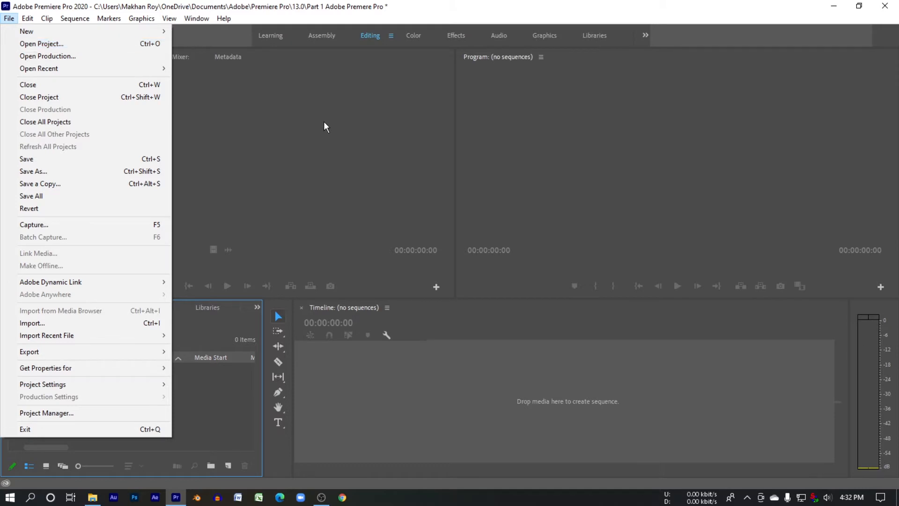
left_click(300, 132)
left_click(214, 384)
left_click(317, 173)
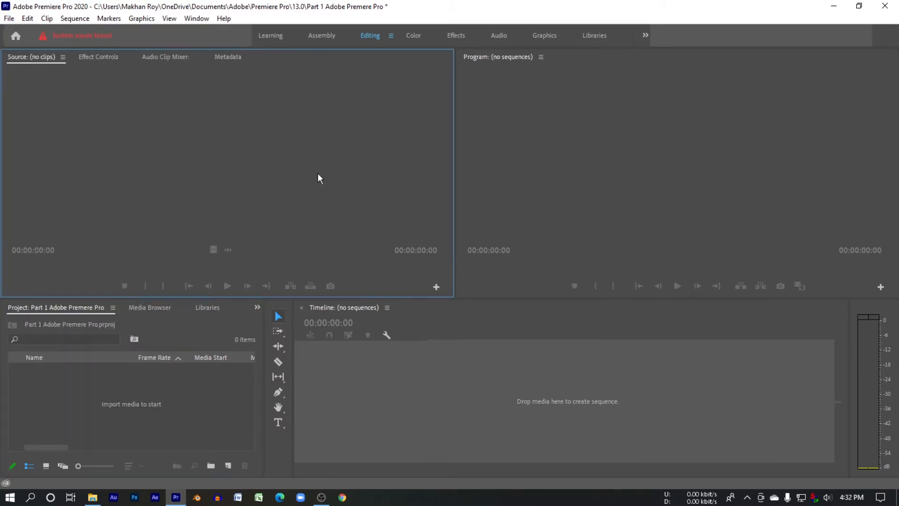
left_click(208, 367)
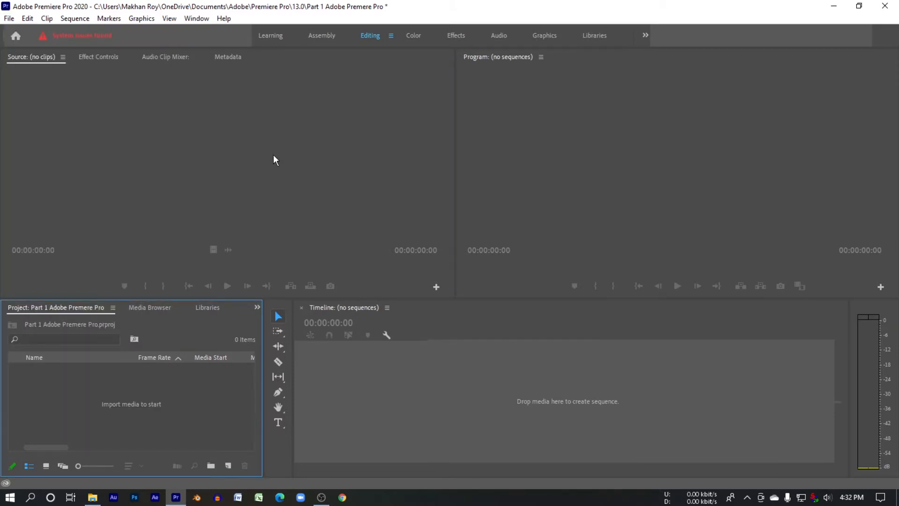
left_click(28, 18)
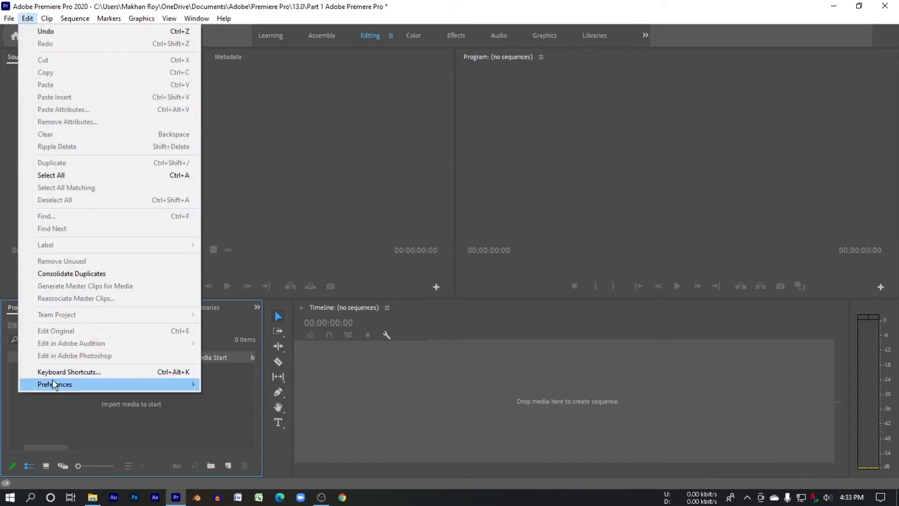
mouse_move(52, 385)
left_click(440, 191)
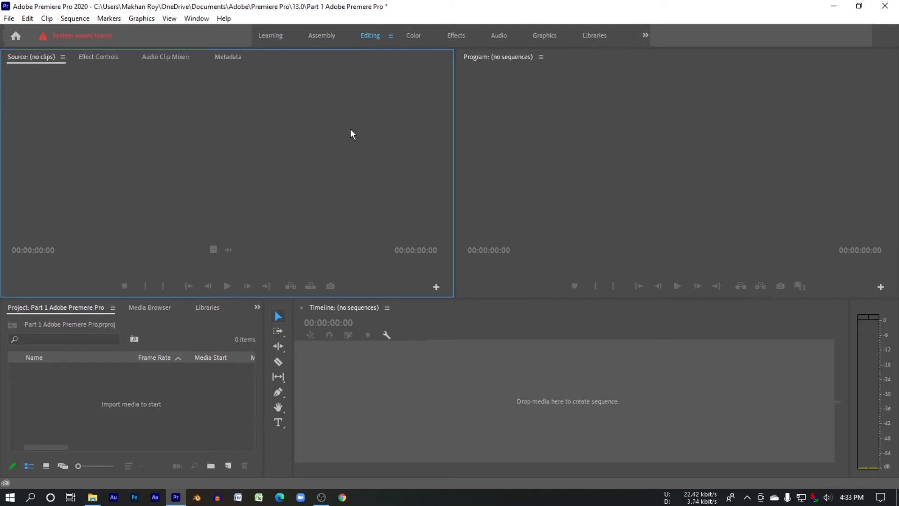
Step: Open the General preferences
left_click(27, 19)
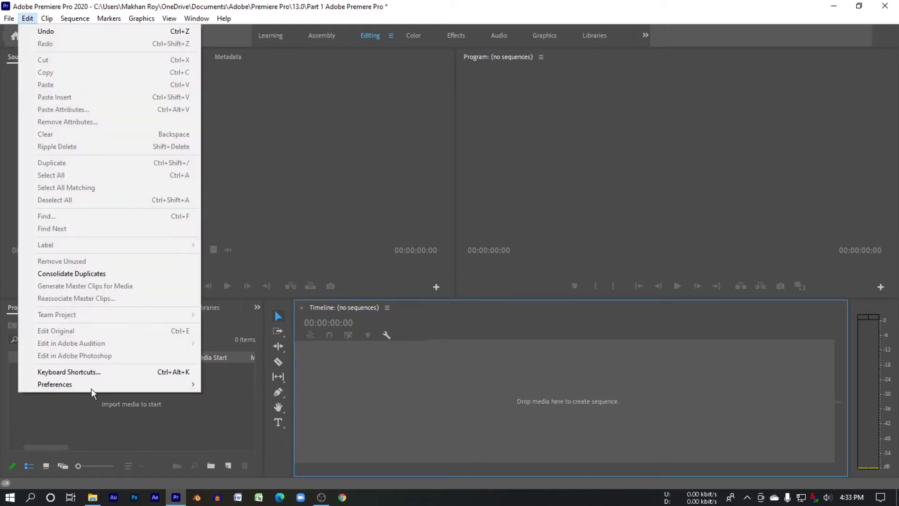
mouse_move(143, 384)
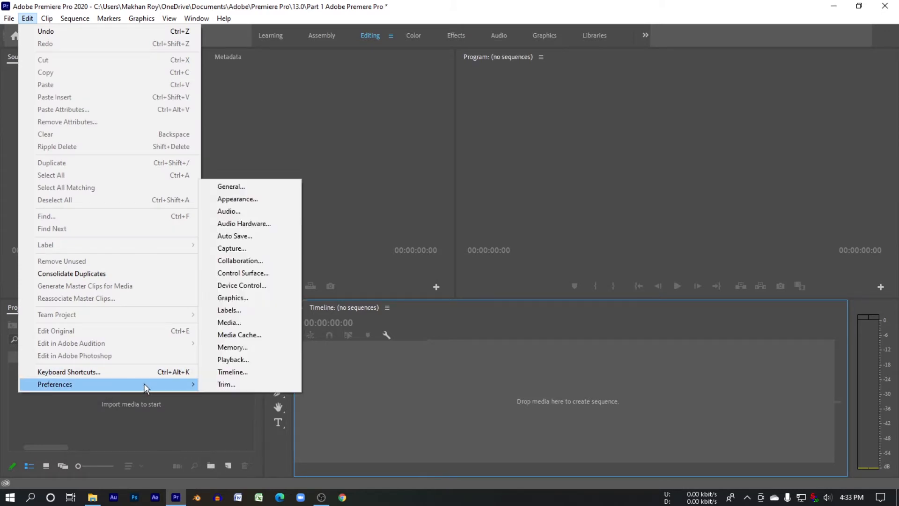
left_click(243, 189)
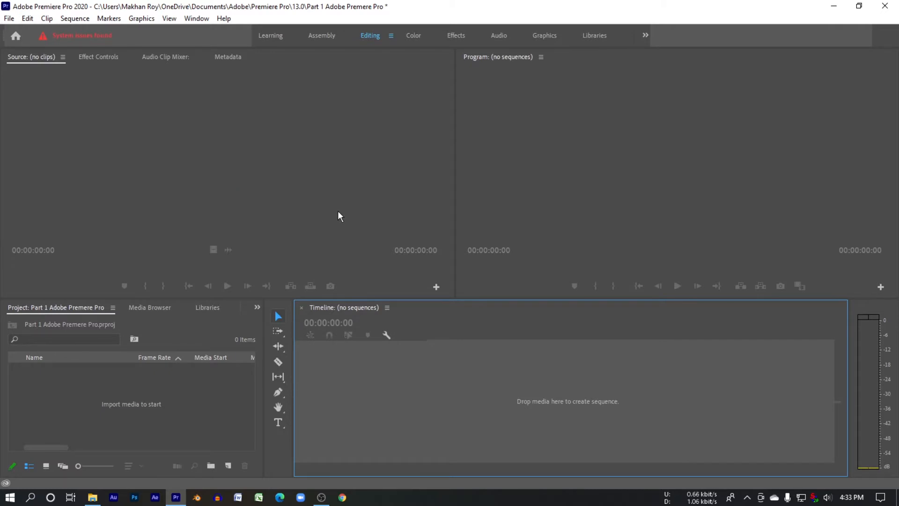
mouse_move(407, 77)
left_mouse_down()
mouse_move(452, 82)
mouse_move(400, 80)
left_mouse_up()
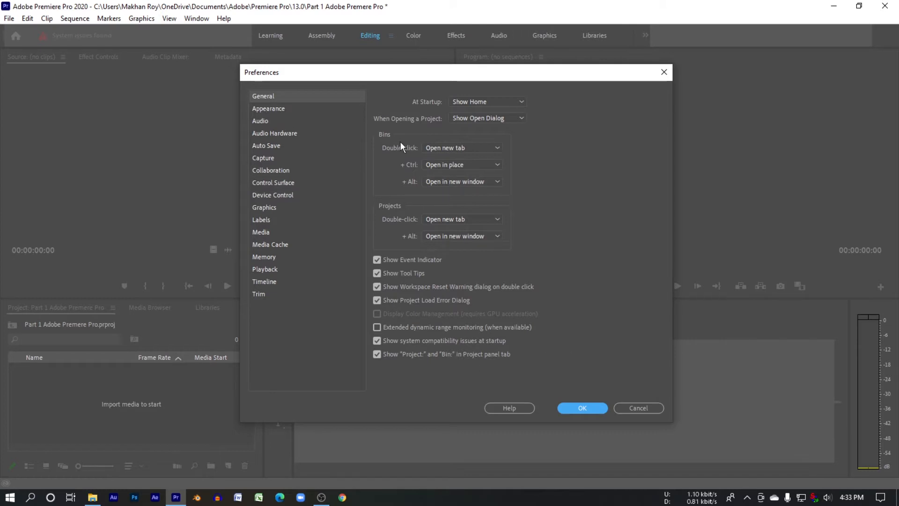
Step: Set the interface brightness to its darkest level in the Appearance preferences
left_click(265, 109)
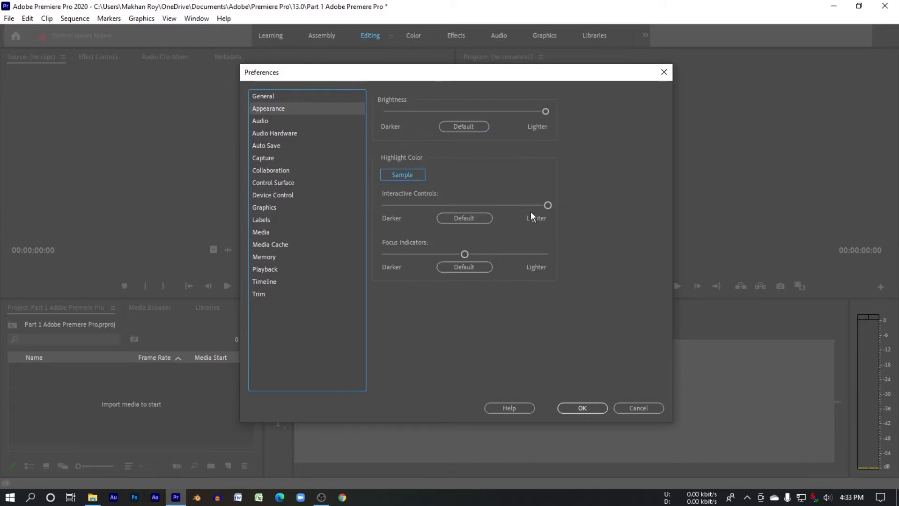
left_click_drag(545, 112, 423, 112)
left_click(539, 112)
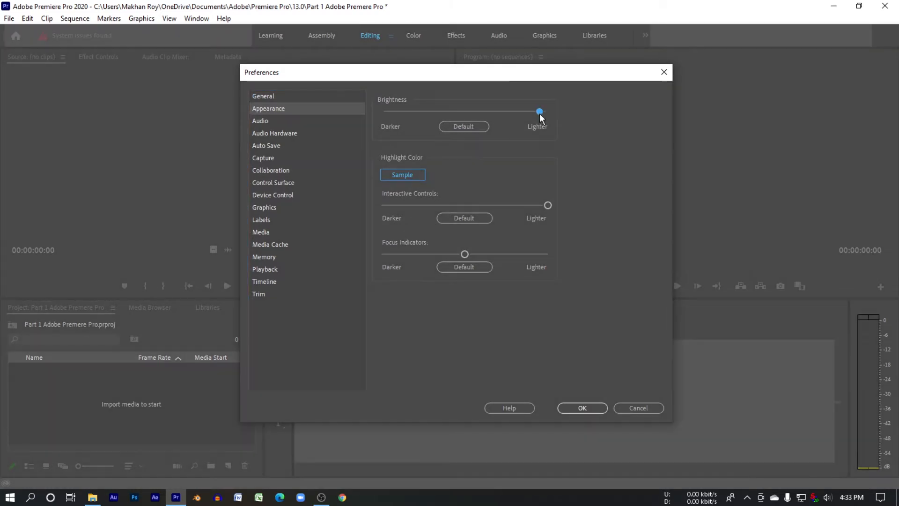
left_click(381, 110)
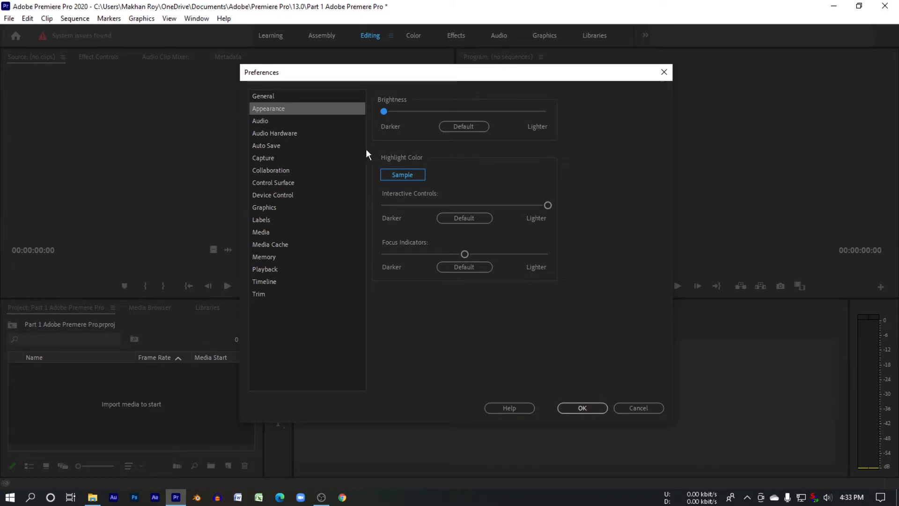
Step: Examine the Audio preferences and the default input and output device choices in the Audio Hardware preferences
left_click(265, 119)
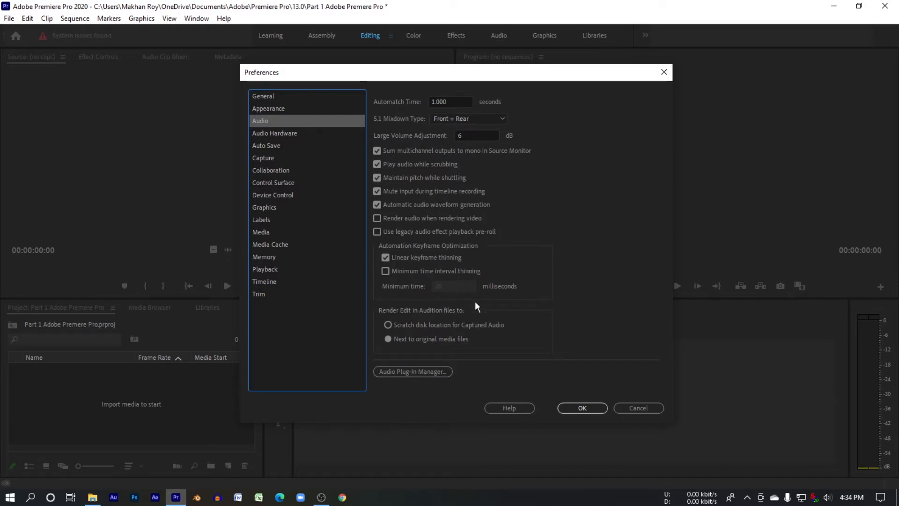
left_click(262, 133)
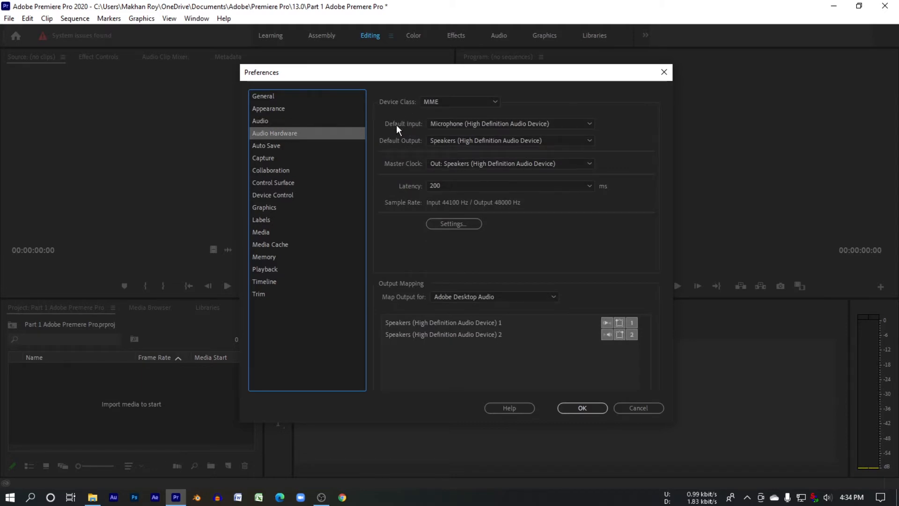
left_click(484, 127)
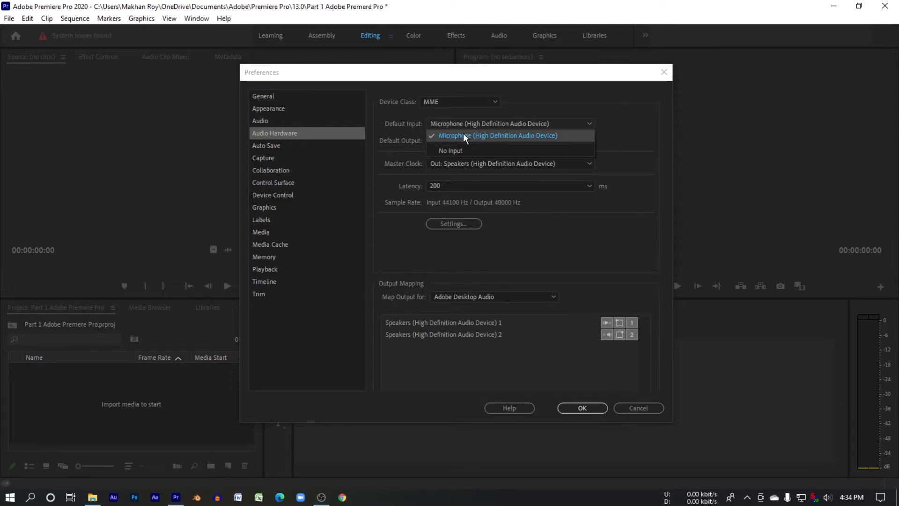
left_click(537, 127)
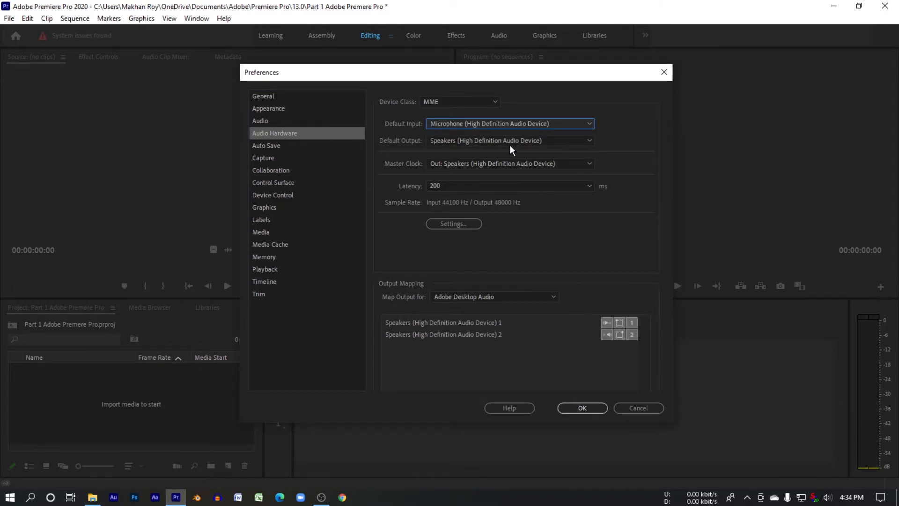
left_click(530, 121)
left_click(453, 125)
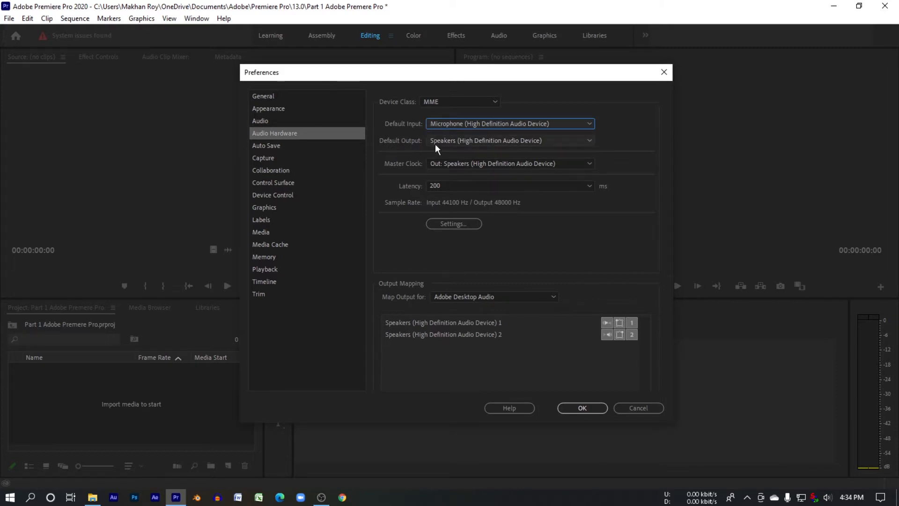
left_click(468, 143)
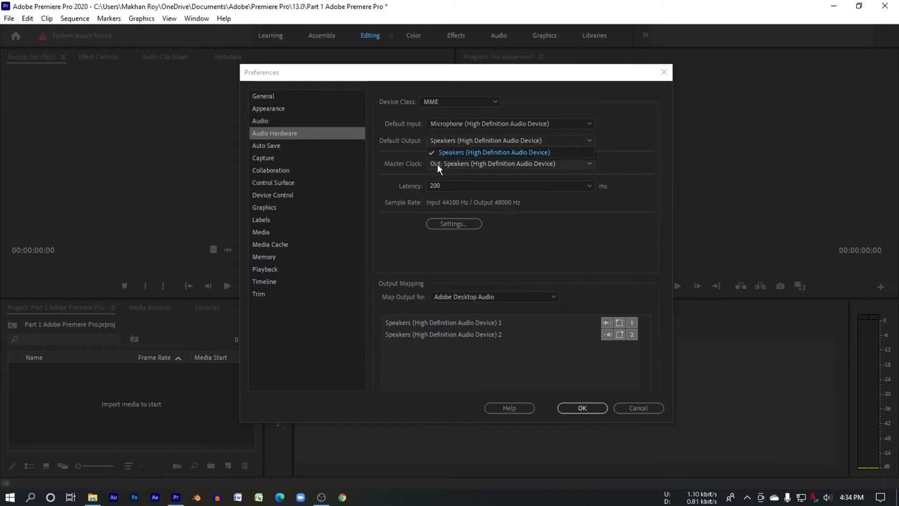
left_click(490, 153)
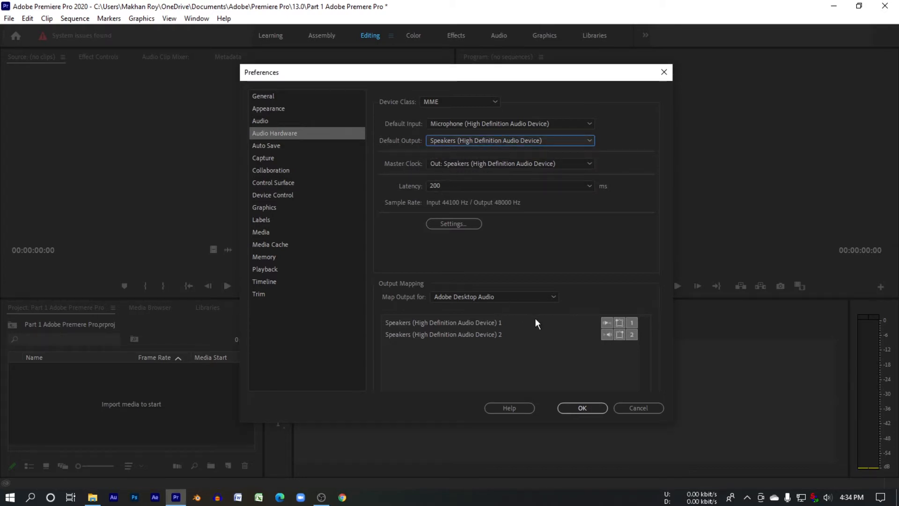
Step: Set Auto Save to save projects every 5 minutes with a maximum of 1000 project versions
left_click(265, 147)
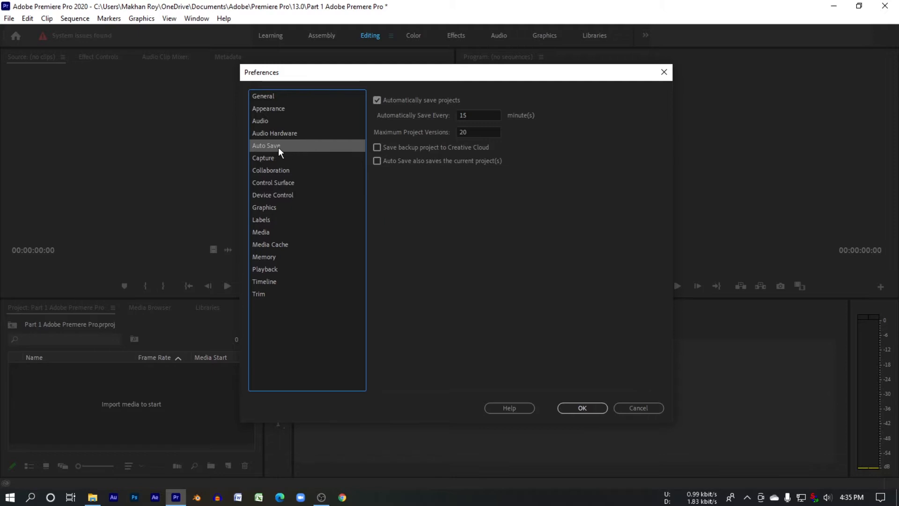
left_click(469, 115)
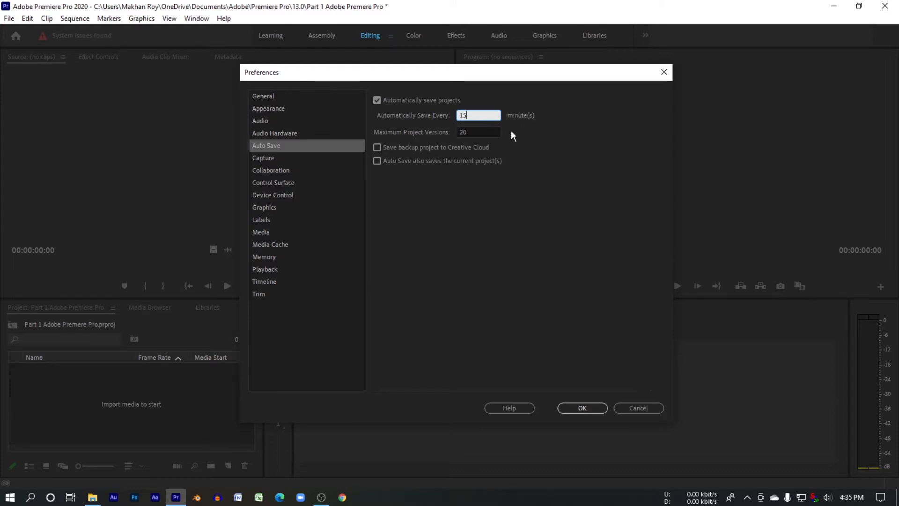
double_click(460, 115)
type("5")
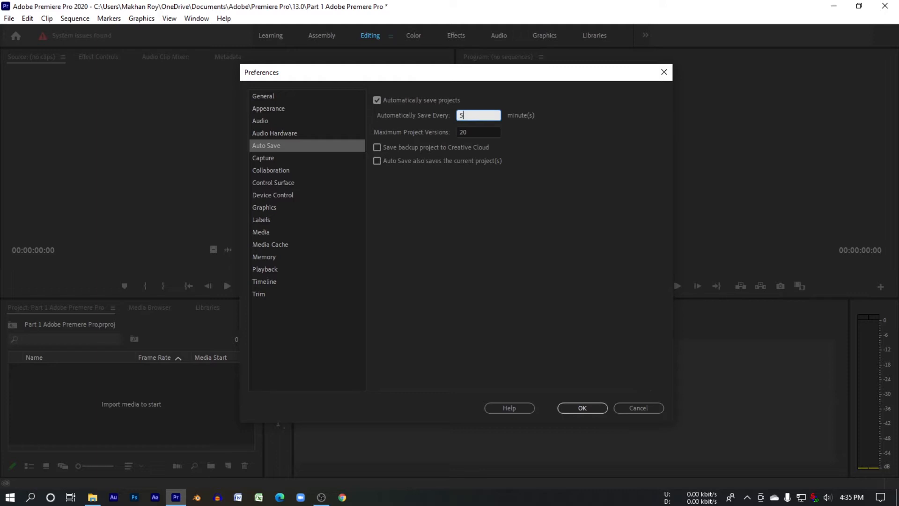
left_click(526, 142)
double_click(472, 132)
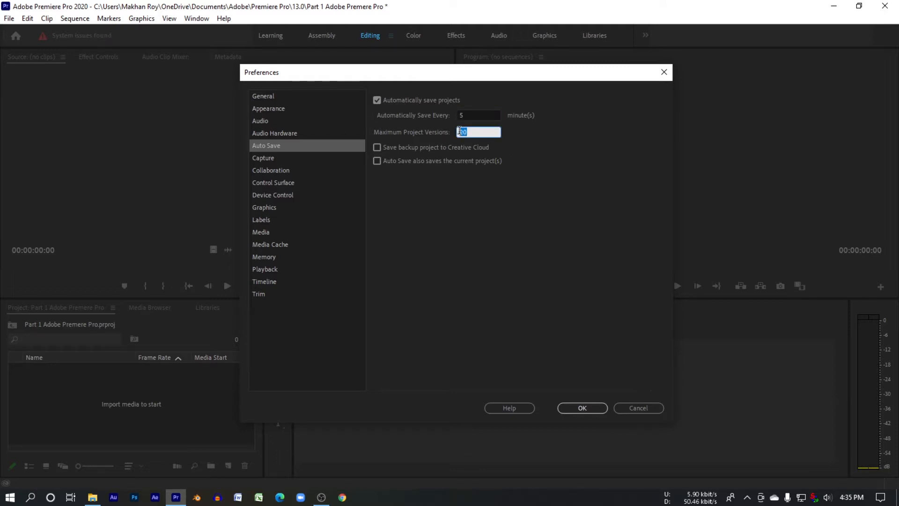
type("1000")
Step: Examine the Capture, Memory and Media Cache preferences
left_click(266, 159)
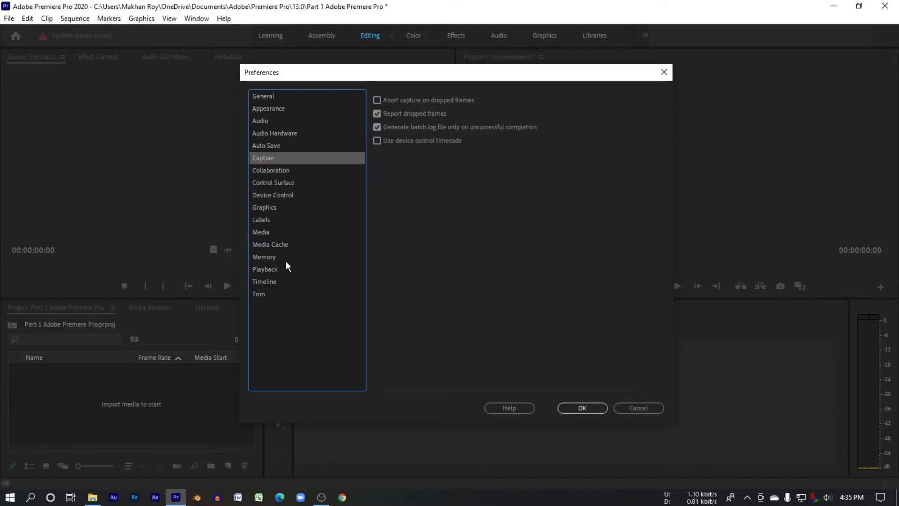
left_click(273, 258)
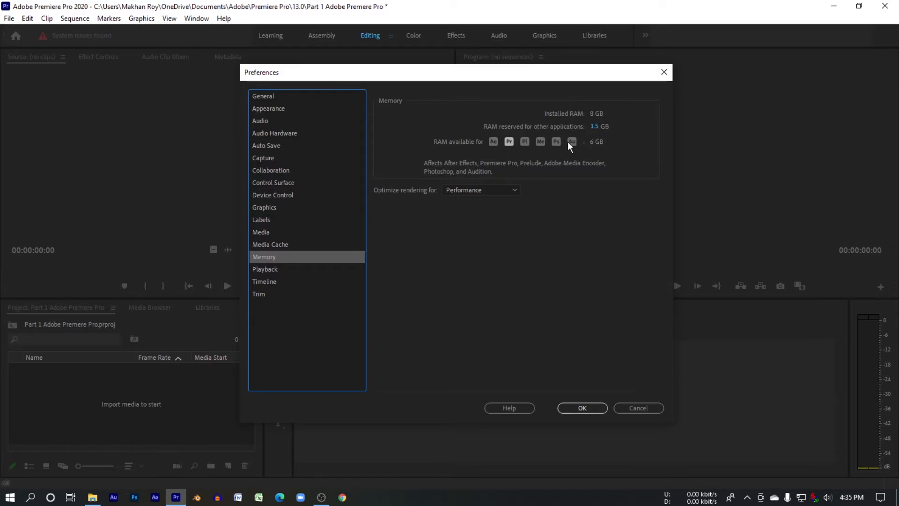
left_click(272, 244)
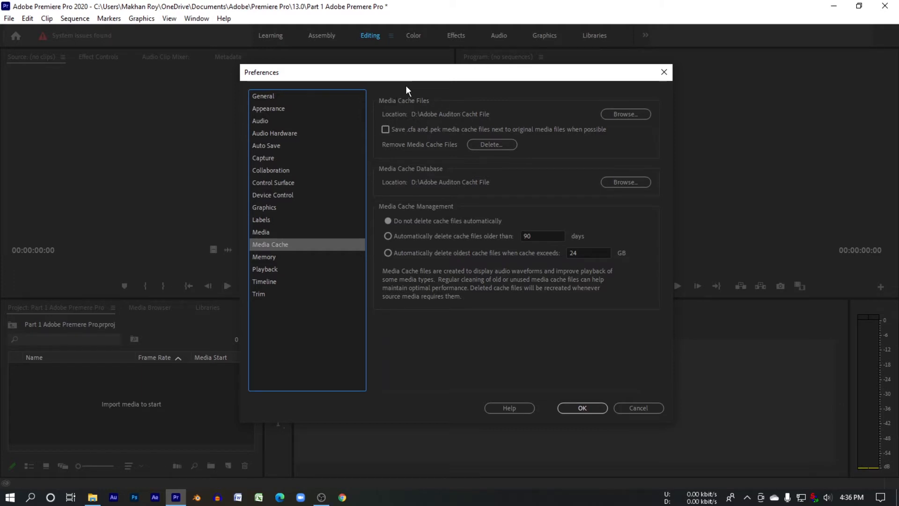
mouse_move(421, 71)
left_mouse_down()
mouse_move(451, 70)
mouse_move(431, 66)
left_mouse_up()
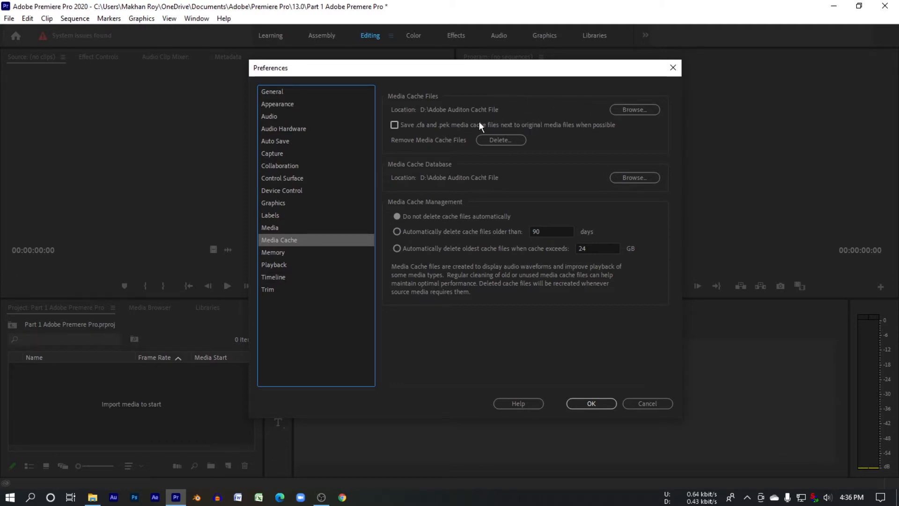
Step: Browse the VIDEO (G:) and PARSONALE (E:) drives as possible locations for the media cache files, without choosing a folder
left_click(638, 110)
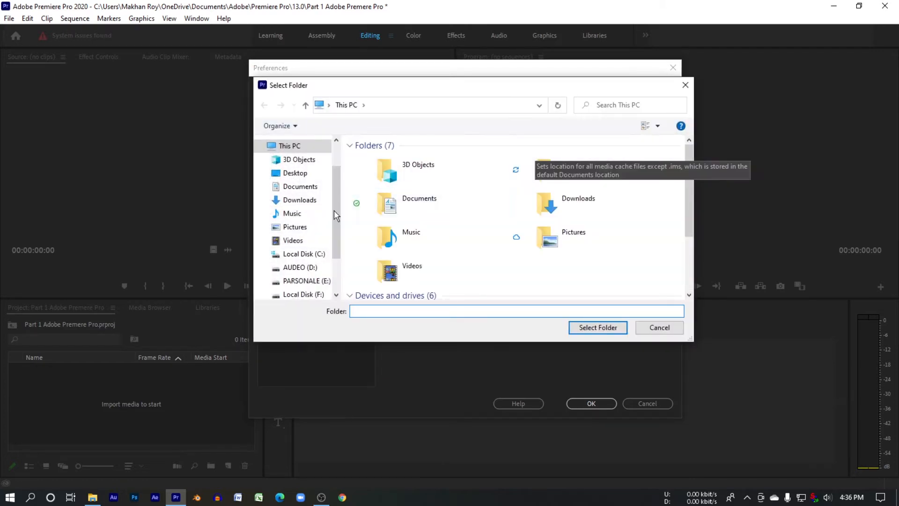
scroll(291, 258, "down", 2)
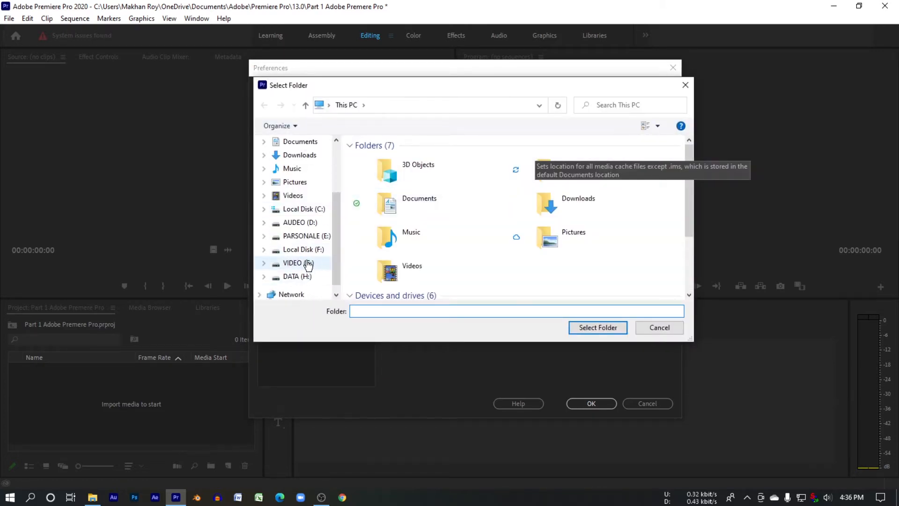
left_click(308, 264)
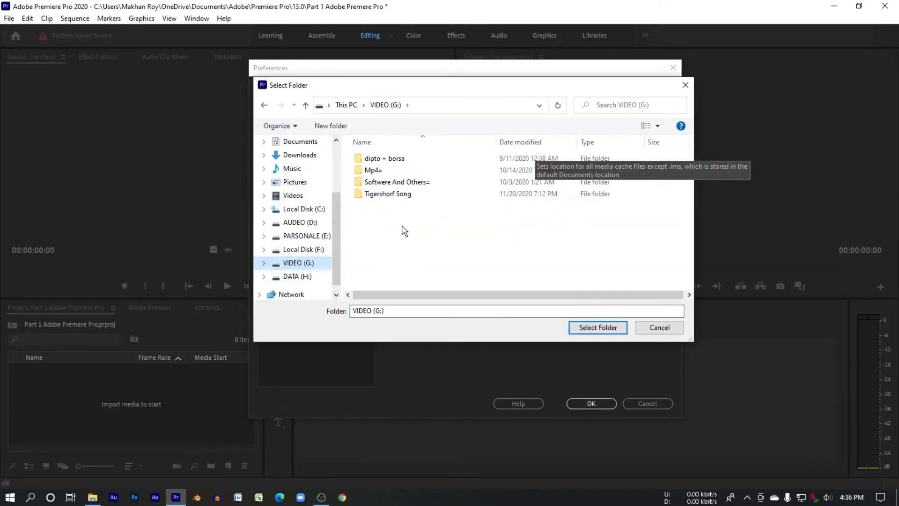
left_click(298, 242)
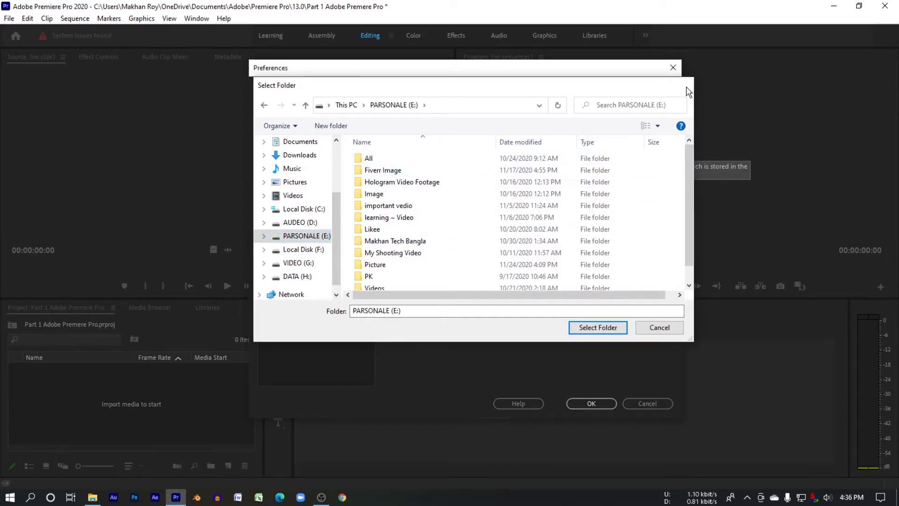
left_click(687, 87)
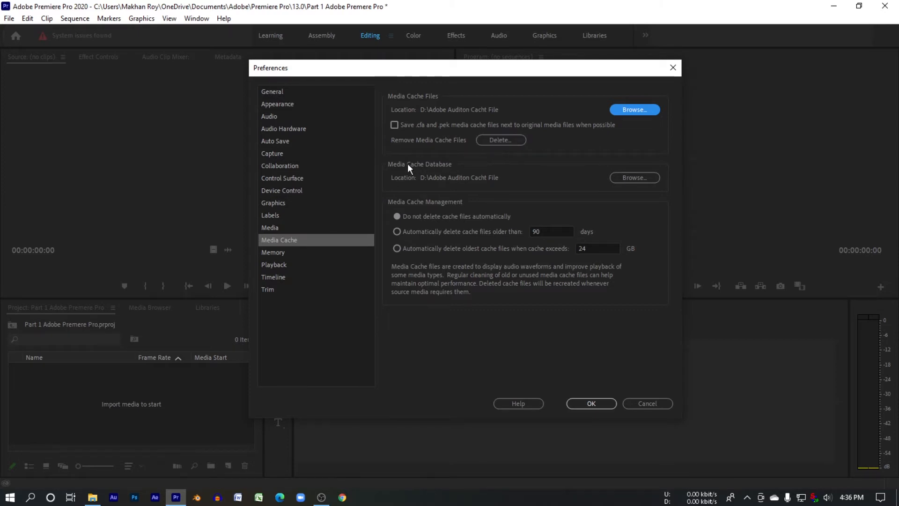
Step: Browse the AUDEO (D:) drive for a media cache database location without choosing a folder, and accept the preferences
left_click(633, 179)
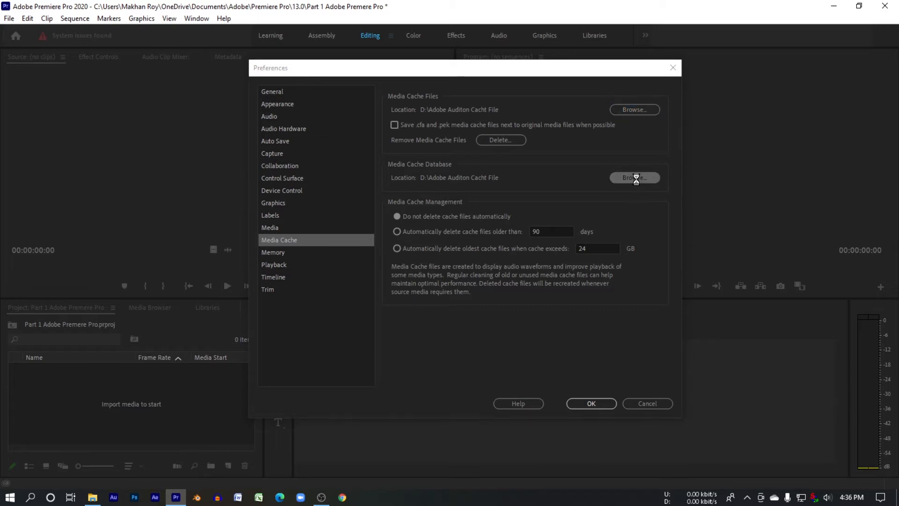
scroll(302, 253, "down", 2)
left_click(300, 209)
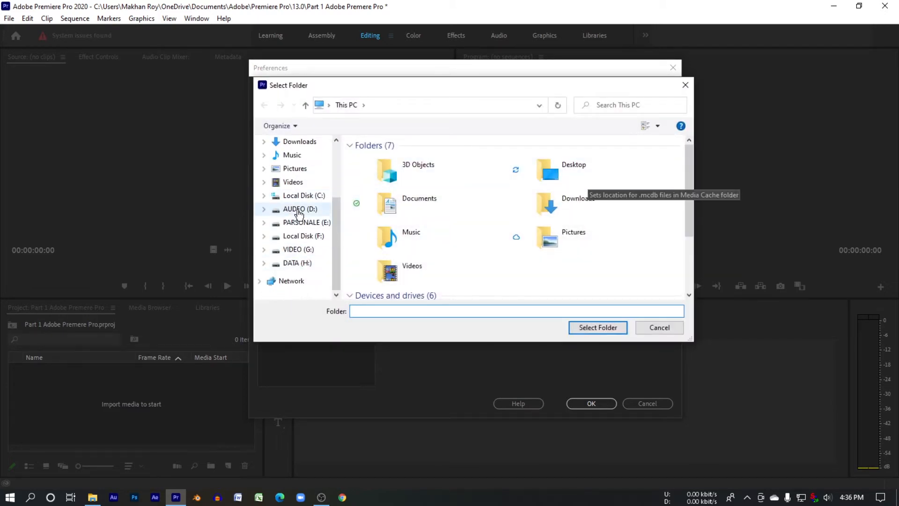
scroll(421, 241, "down", 2)
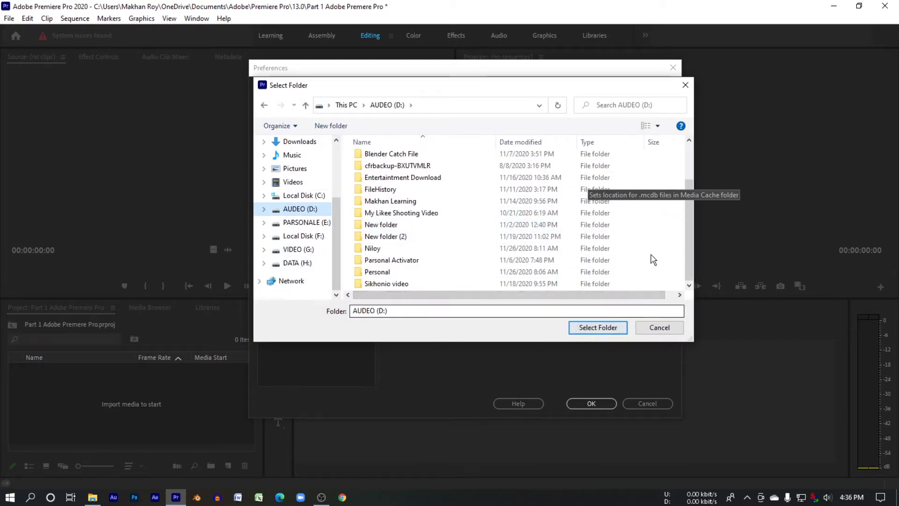
left_click(686, 86)
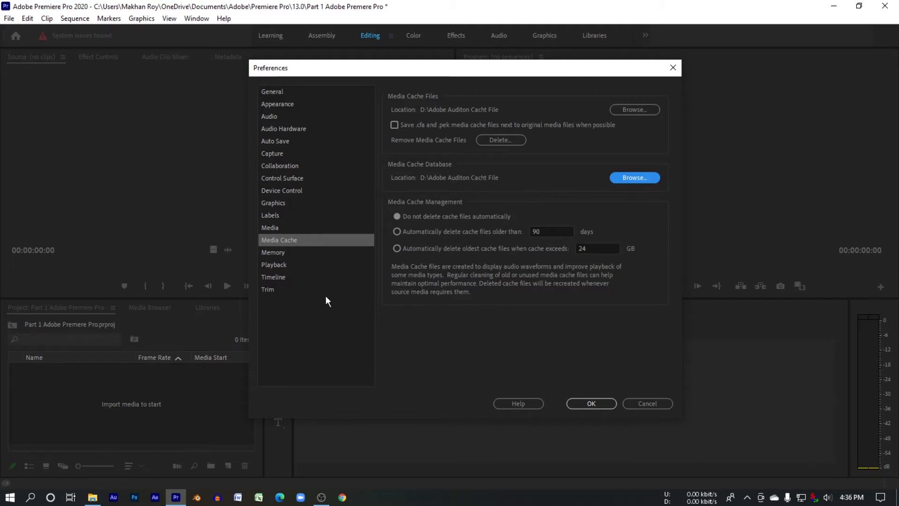
left_click(598, 402)
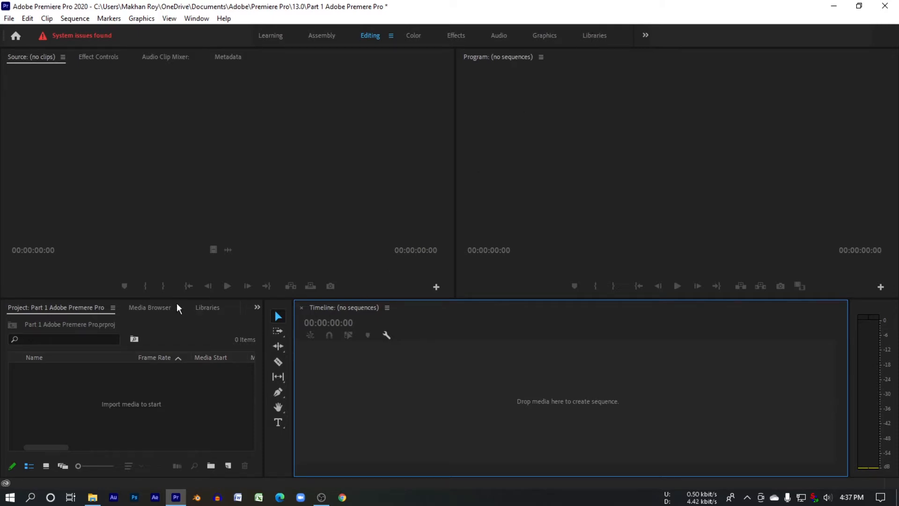
Step: Close the Media Browser panel and restore it to the workspace
left_click(158, 308)
right_click(156, 304)
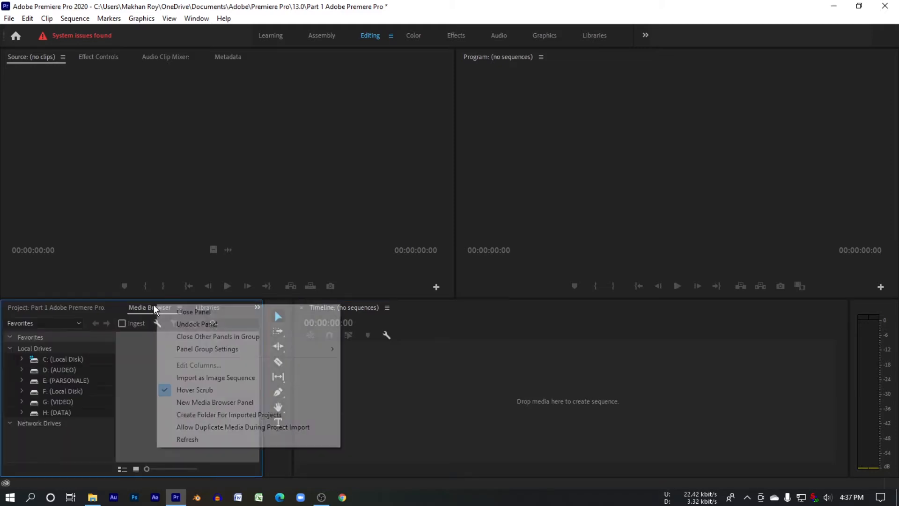
left_click(203, 313)
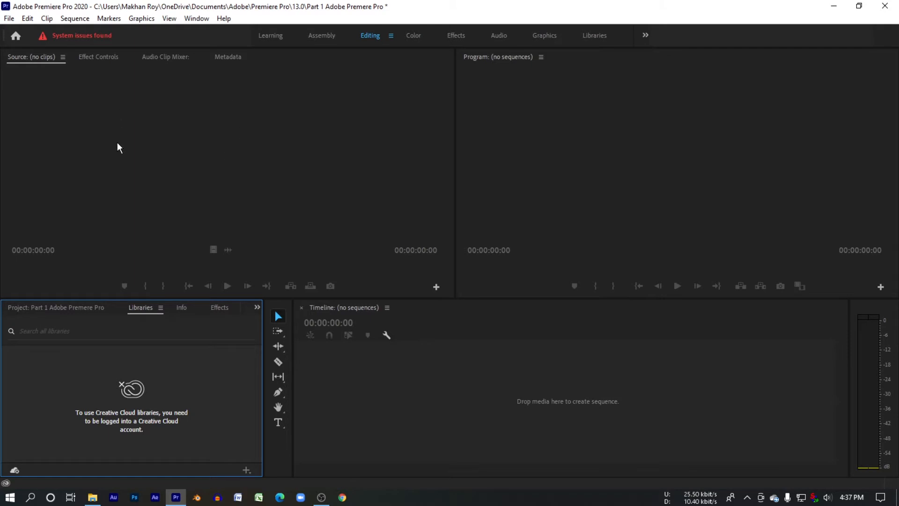
left_click(643, 52)
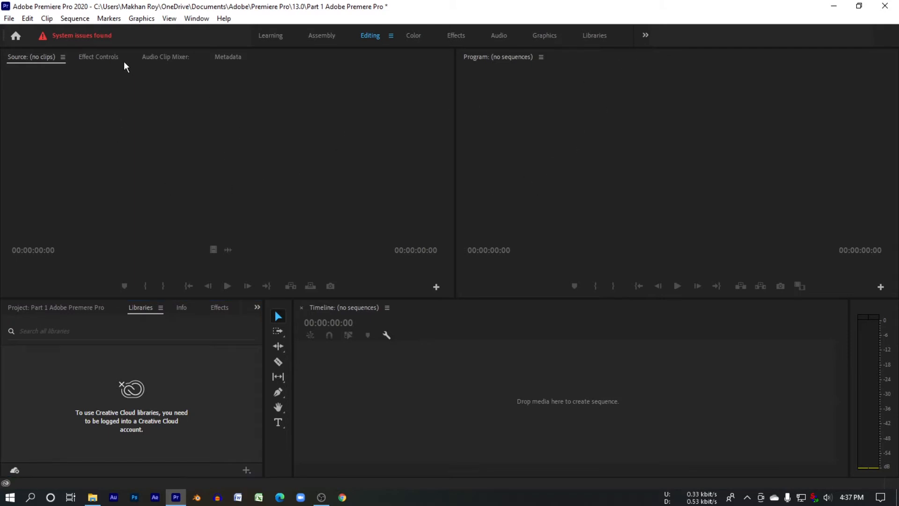
left_click(196, 18)
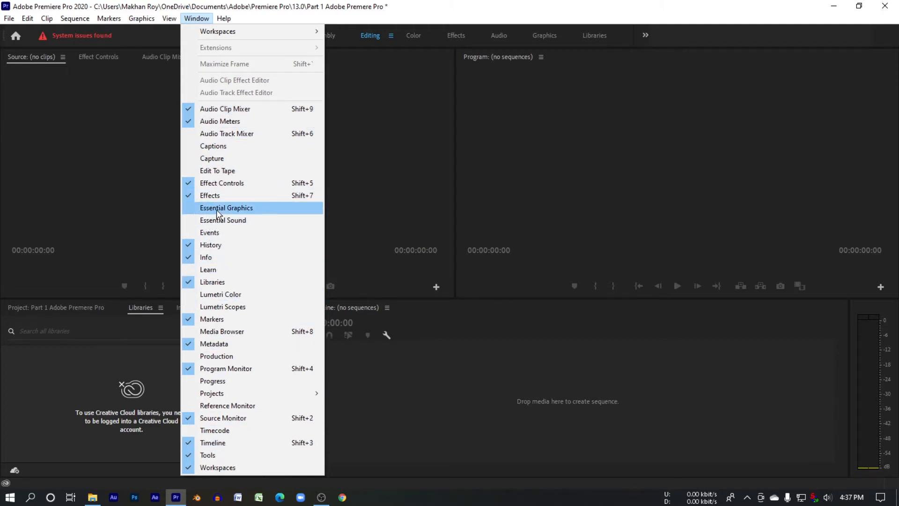
left_click(303, 332)
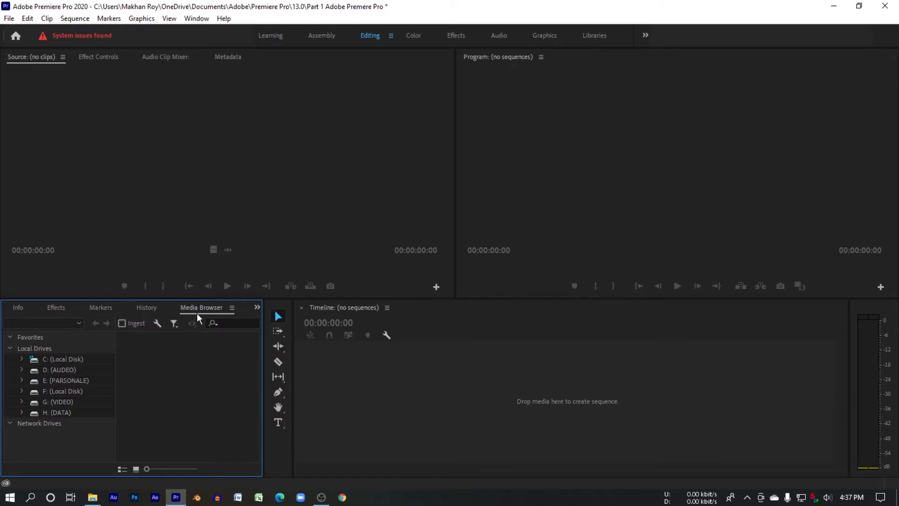
Step: Look through the Effects, Info, Markers and History panels grouped with the Media Browser
left_click(56, 308)
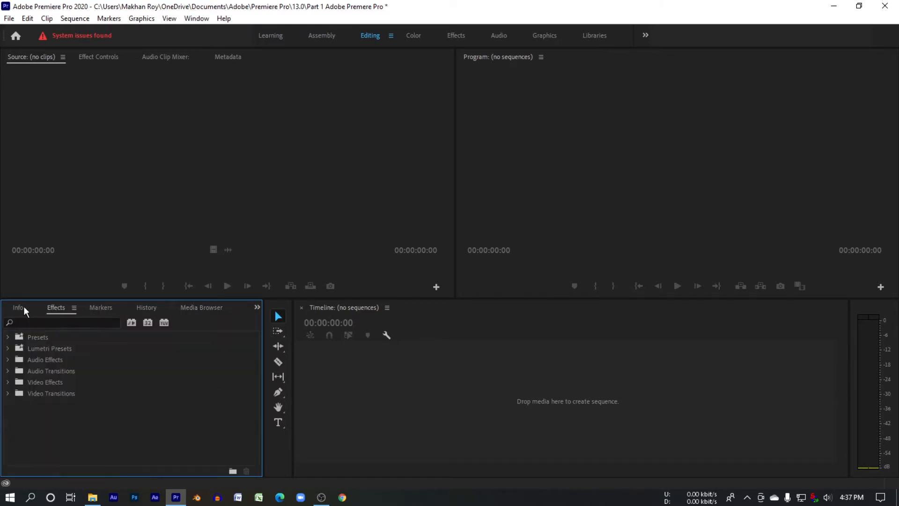
left_click(31, 307)
left_click(74, 308)
left_click(111, 309)
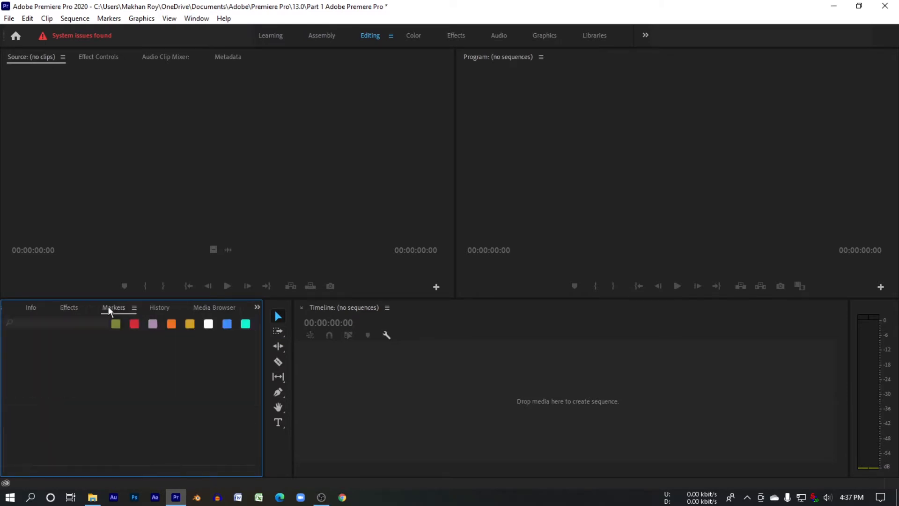
left_click(159, 307)
left_click(68, 308)
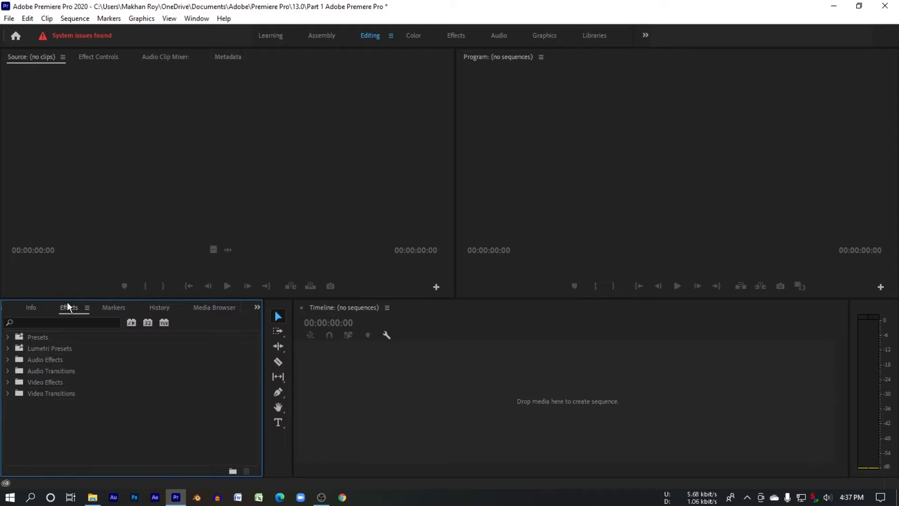
left_click(413, 387)
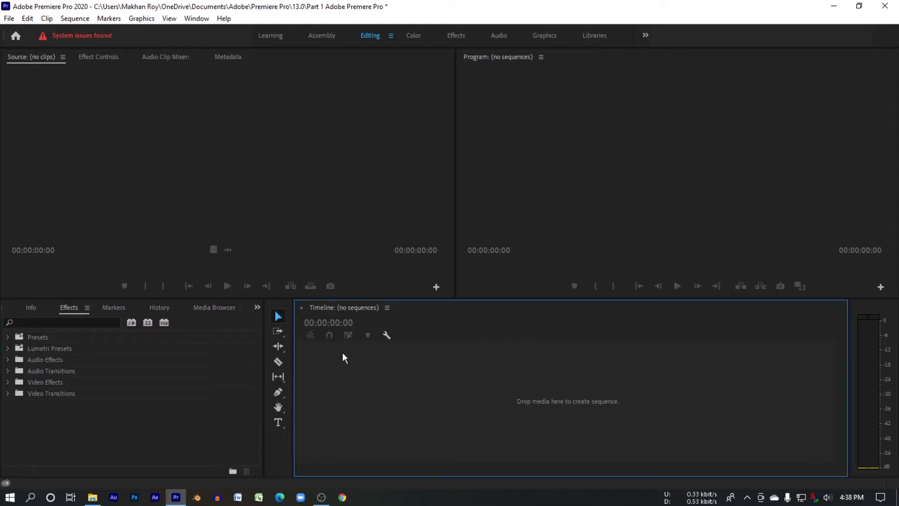
Step: Bring the Project panel to the front of its group and point out the Source, Program, Timeline and Project panels
left_click(256, 308)
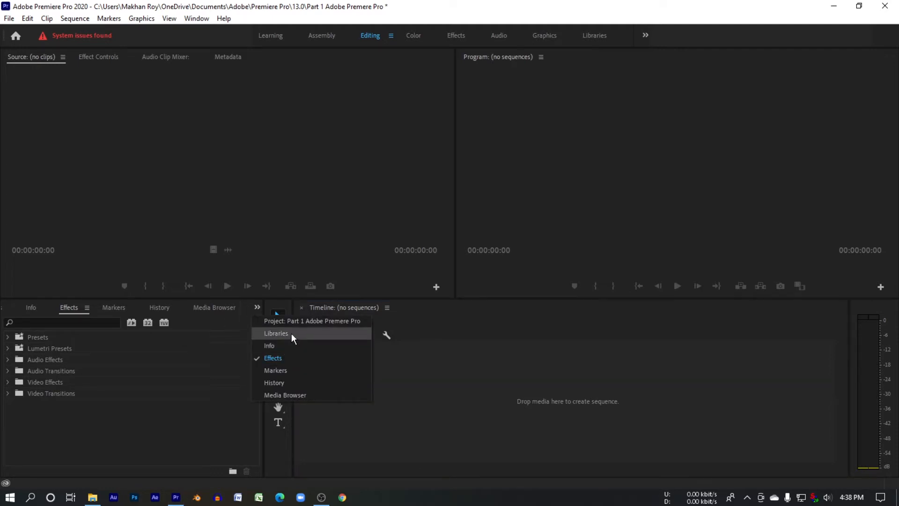
left_click(302, 317)
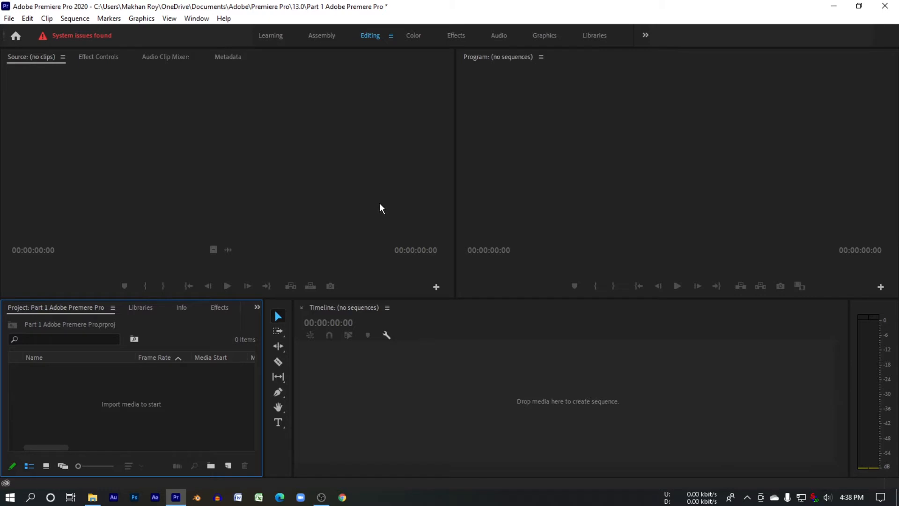
left_click(300, 207)
left_click(610, 182)
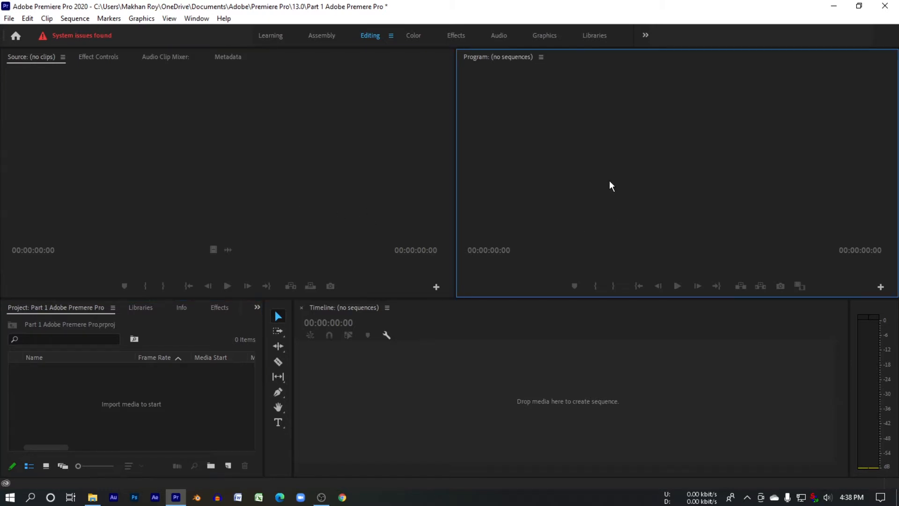
left_click(470, 386)
left_click(127, 387)
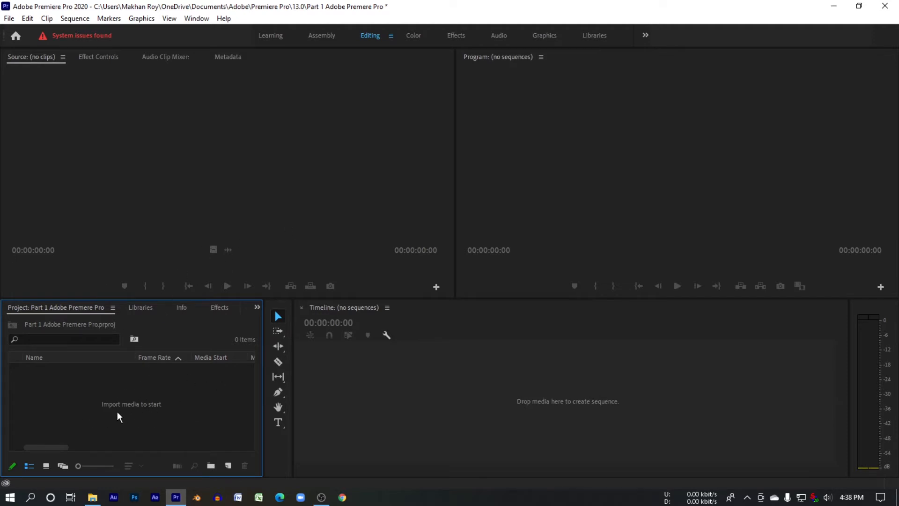
Step: Import the Bee - 39120 video from Local Disk (F:) into the project
double_click(142, 402)
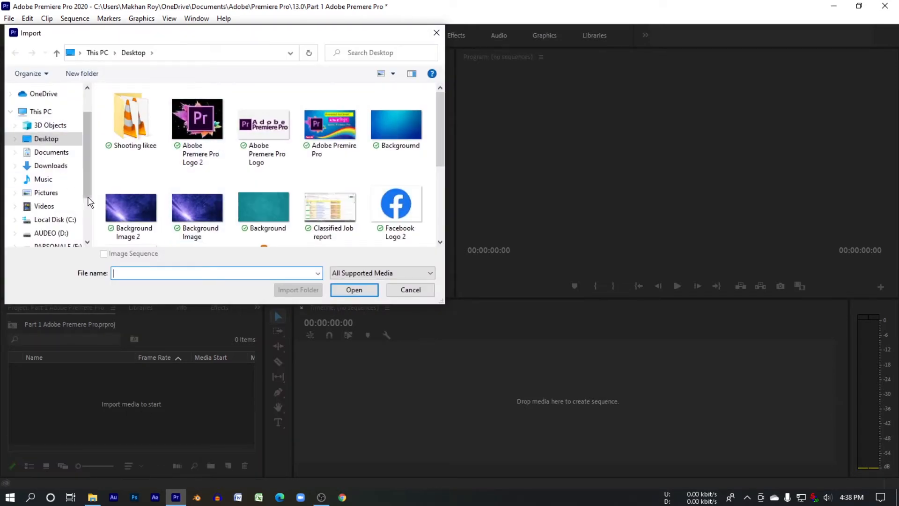
scroll(59, 211, "down", 2)
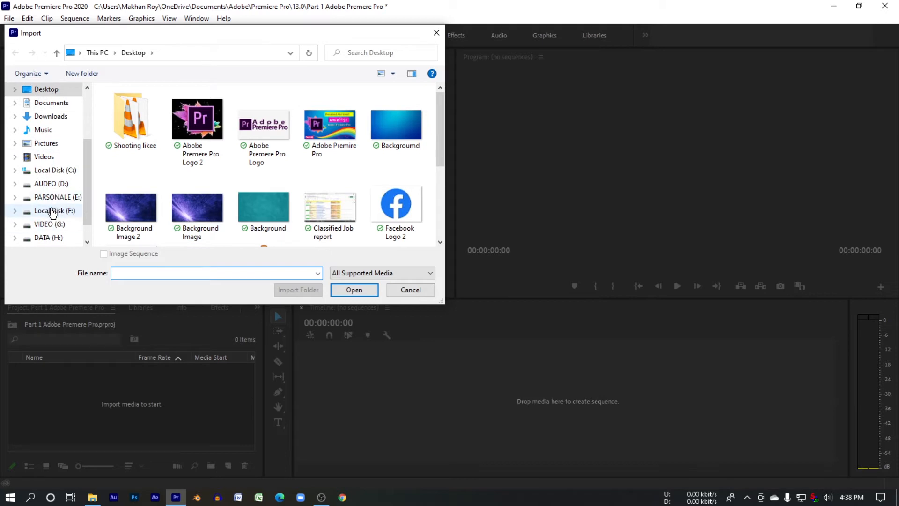
left_click(55, 210)
left_click(129, 110)
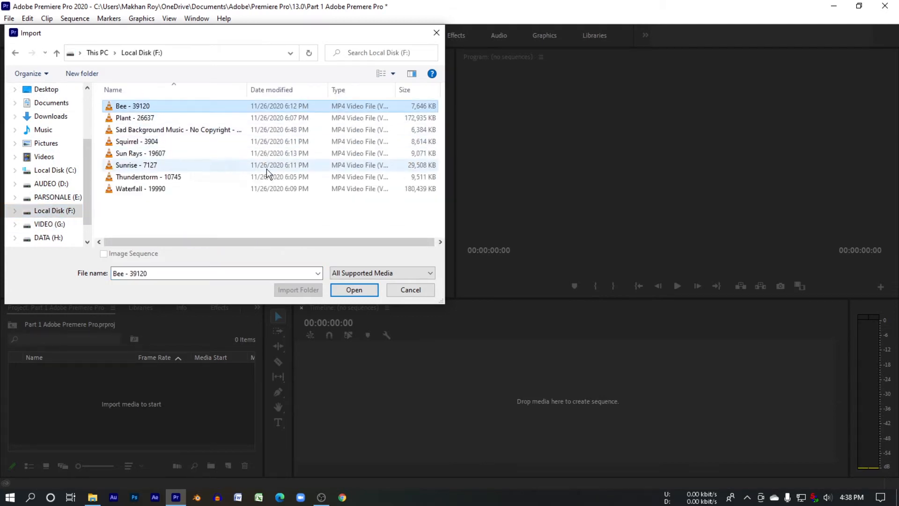
left_click(354, 289)
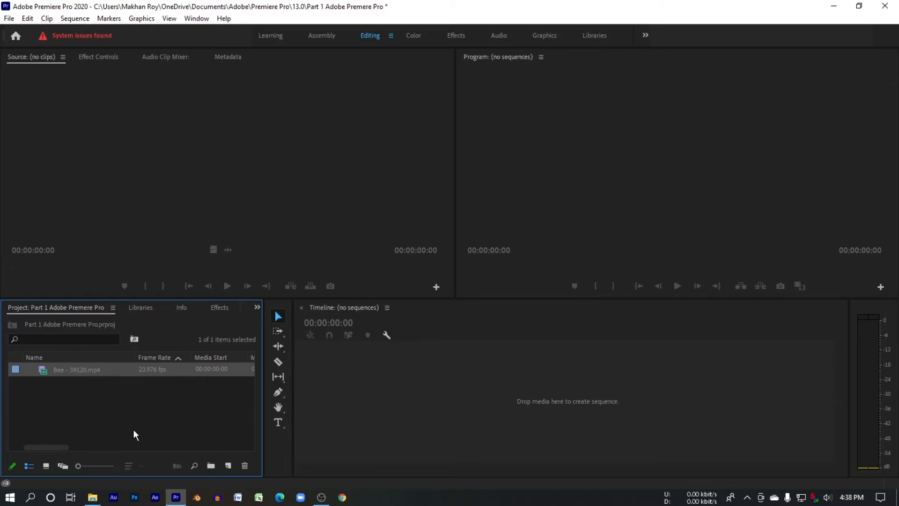
Step: Import the Waterfall - 19990 video from Local Disk (F:) into the project
left_click(10, 19)
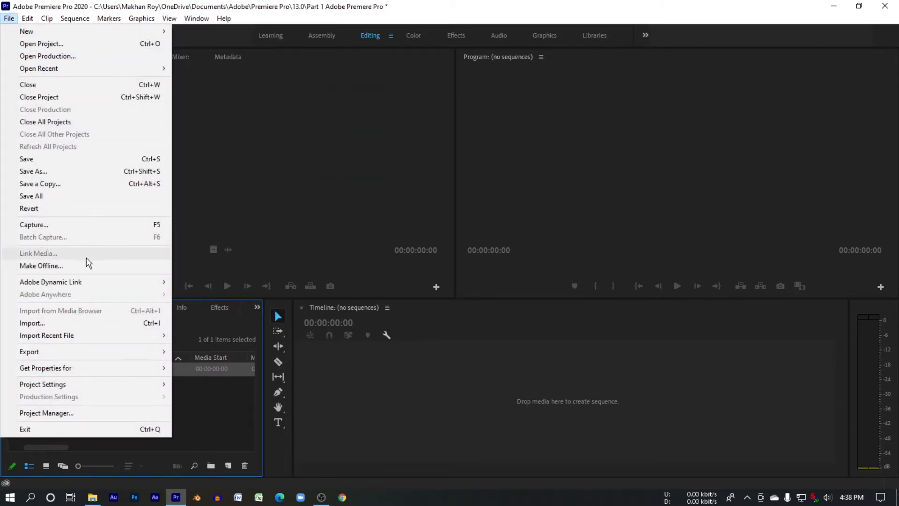
left_click(151, 325)
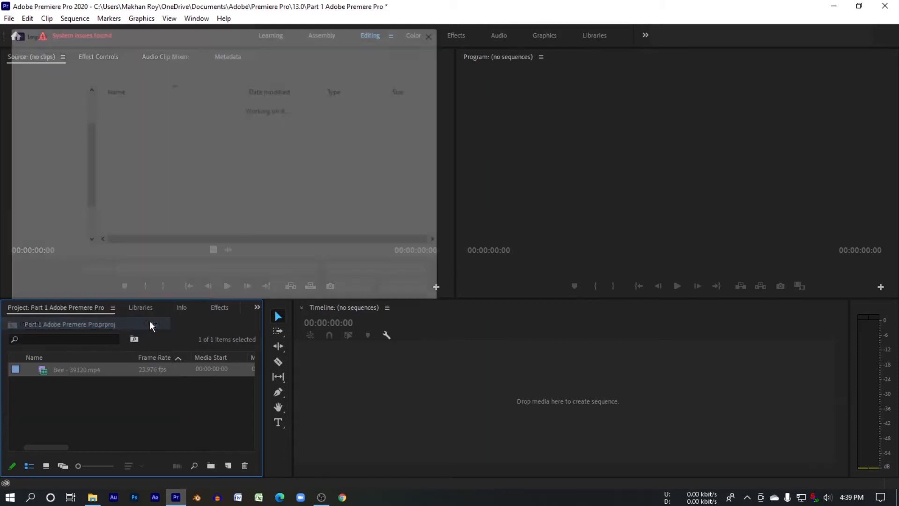
left_click(190, 188)
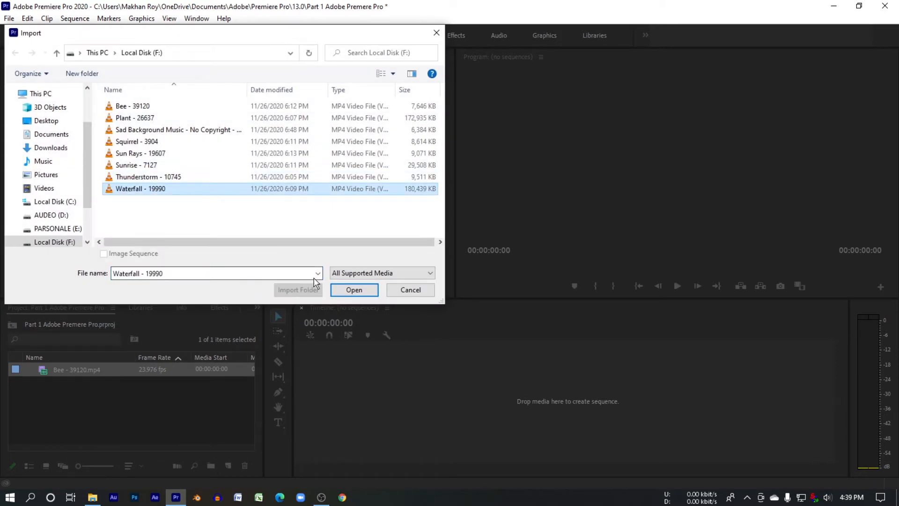
left_click(354, 290)
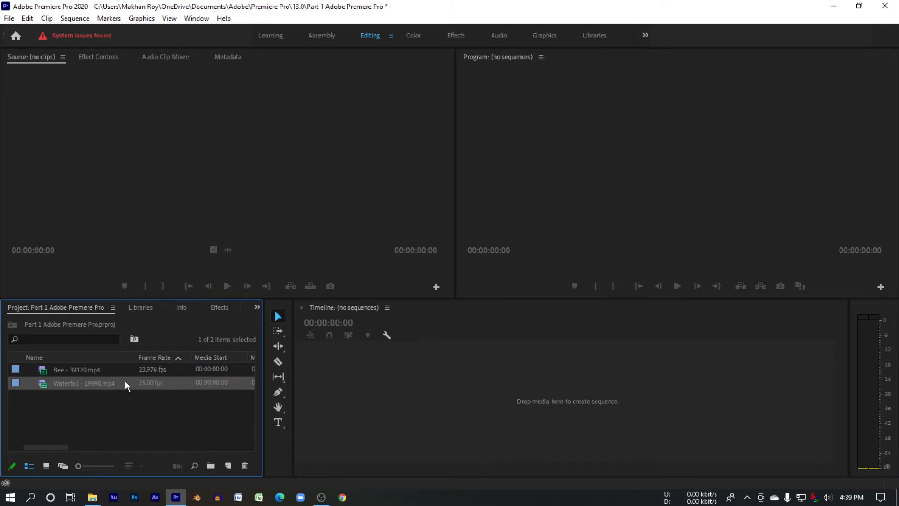
Step: Import the Squirrel - 3904 video from Local Disk (F:) into the project
left_click(95, 499)
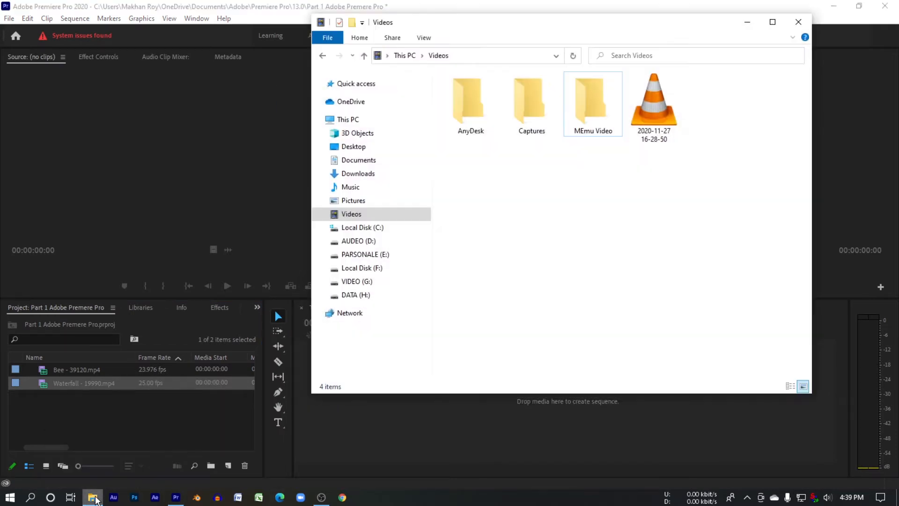
left_click(362, 267)
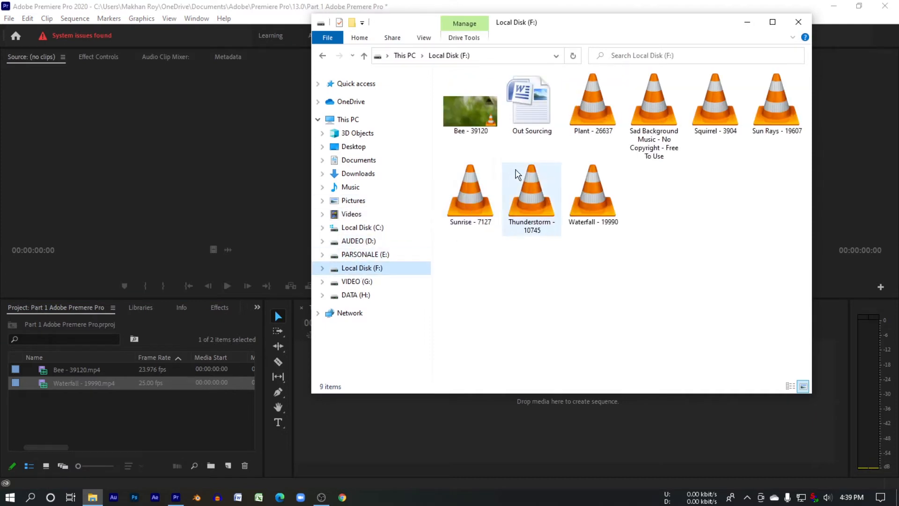
left_click(718, 113)
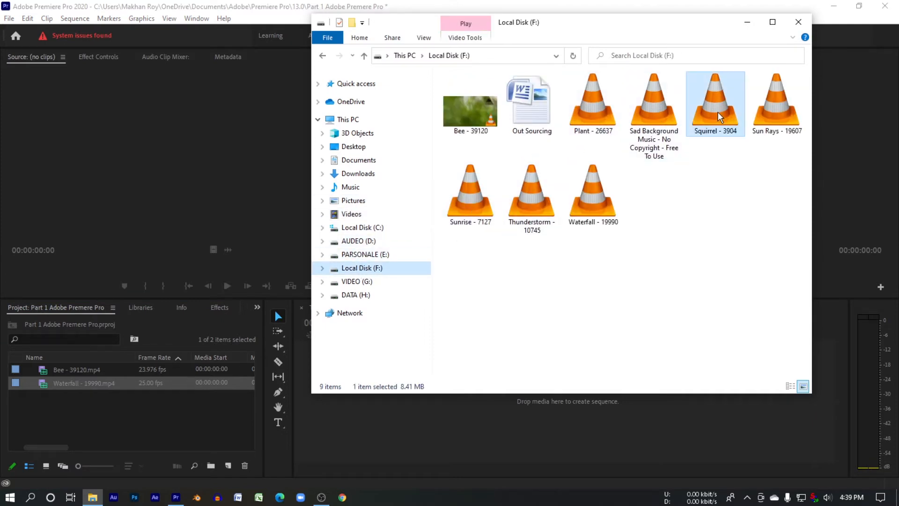
left_click_drag(718, 113, 194, 417)
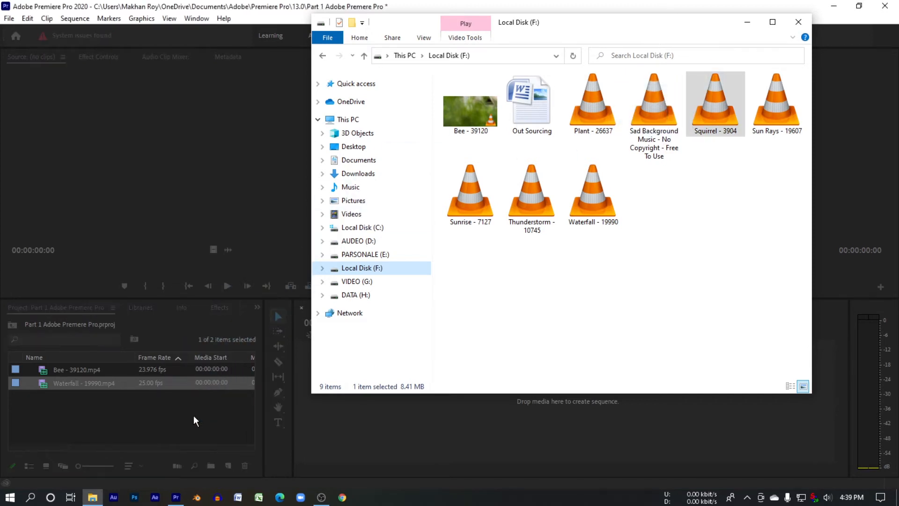
left_click(745, 23)
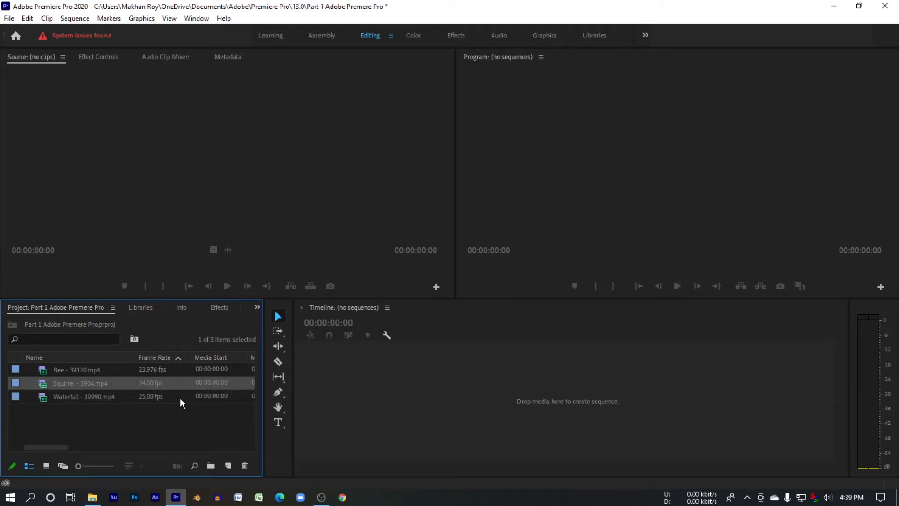
Step: Load the Bee - 39120.mp4 clip into the Source monitor and preview its opening seconds
left_click(234, 111)
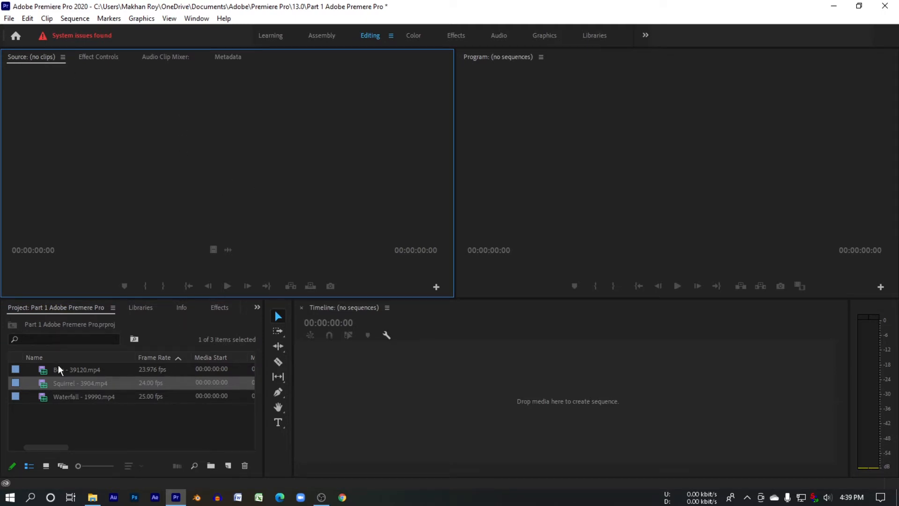
left_click(141, 369)
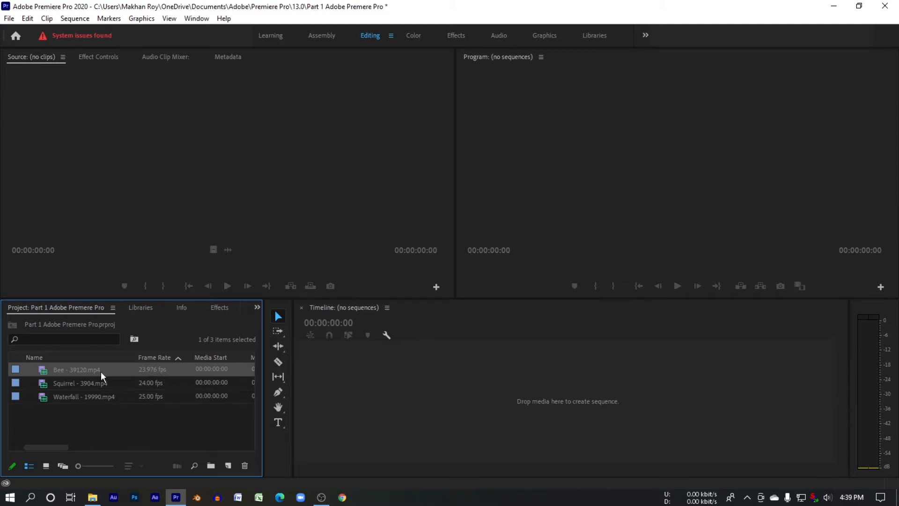
double_click(159, 369)
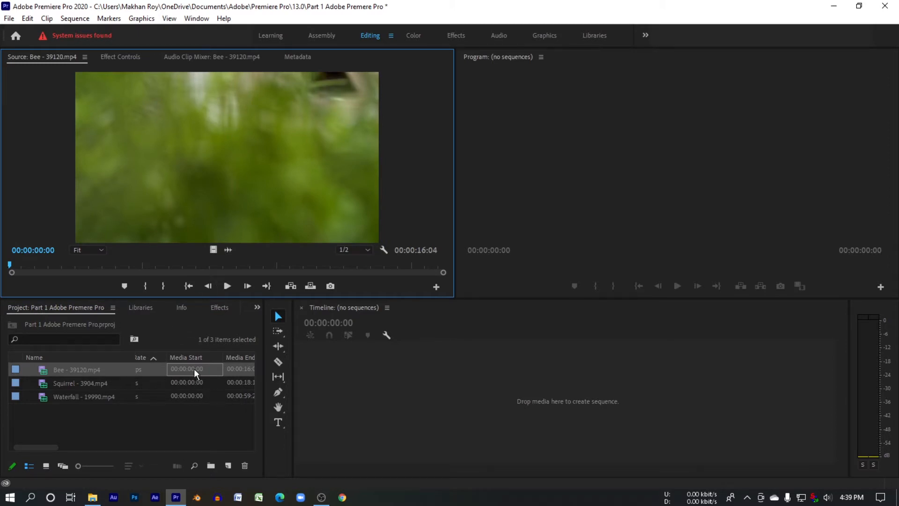
left_click_drag(20, 262, 69, 262)
left_click(224, 286)
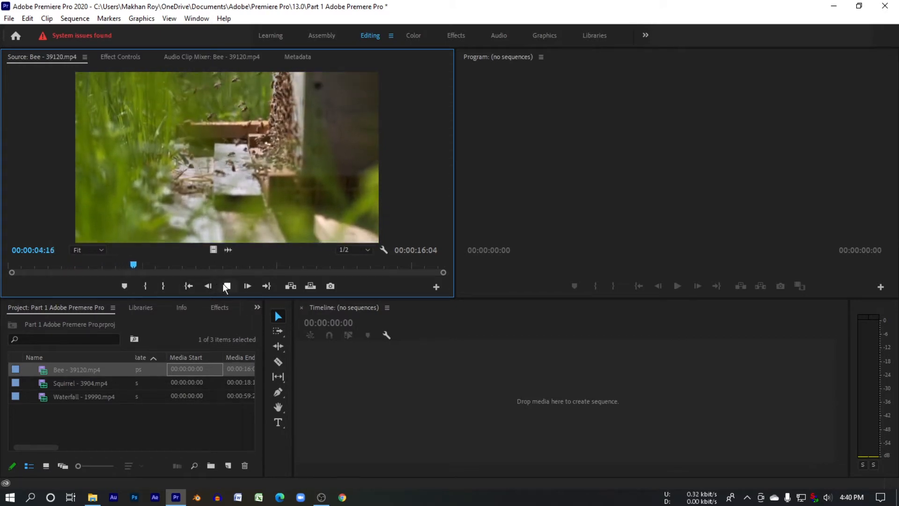
left_click(227, 285)
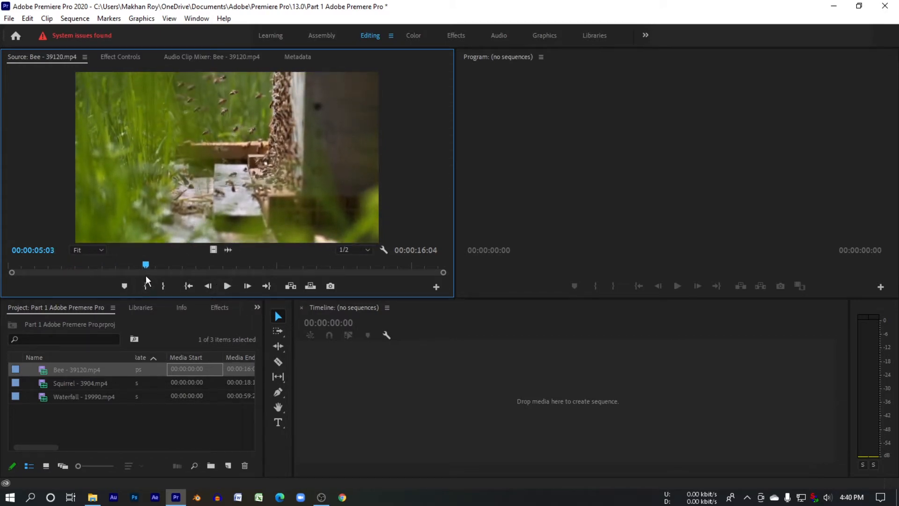
Step: Mark the Bee clip's In point at 00:00:04:14 and its Out point at 00:00:07:13 in the Source monitor
left_click_drag(146, 265, 132, 268)
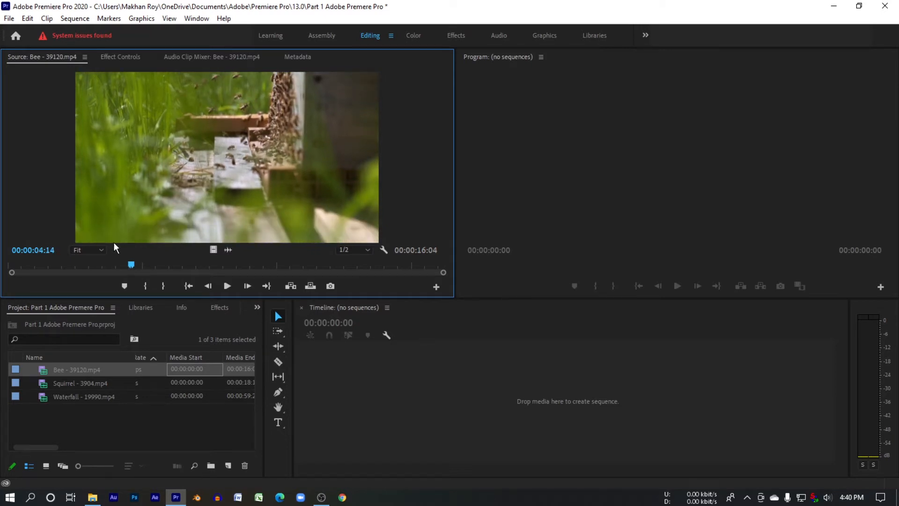
left_click(145, 286)
left_click_drag(136, 263, 212, 264)
left_click(171, 284)
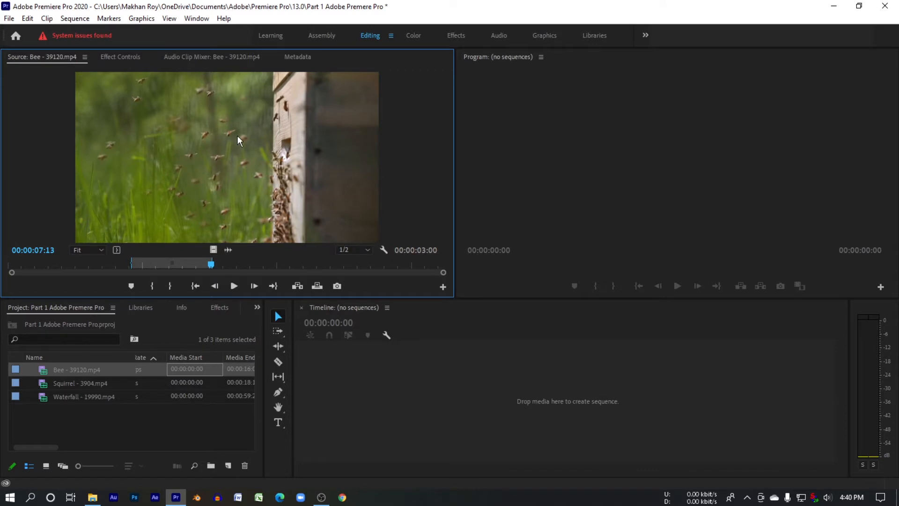
left_click_drag(237, 136, 202, 141)
Step: Look through the Sequence commands and the commands for creating new project items, including a new sequence
left_click(74, 20)
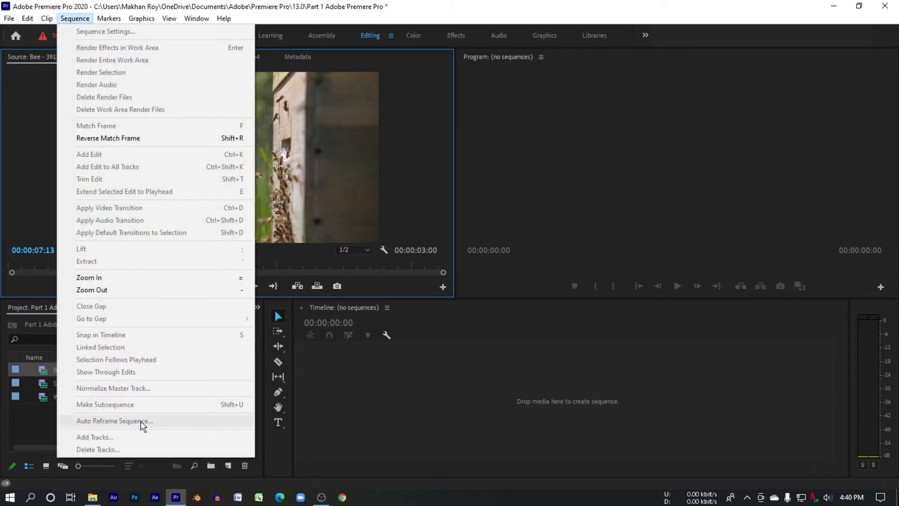
left_click(71, 20)
left_click(71, 21)
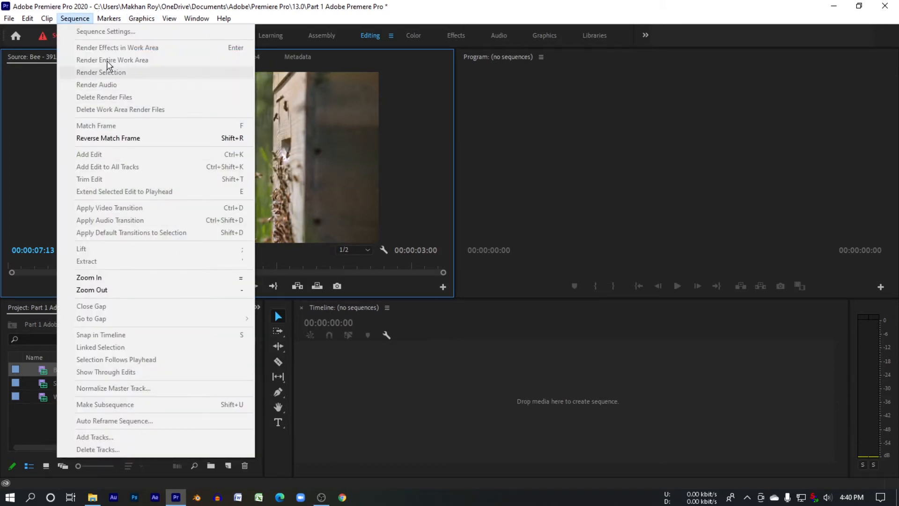
left_click(80, 20)
left_click(9, 19)
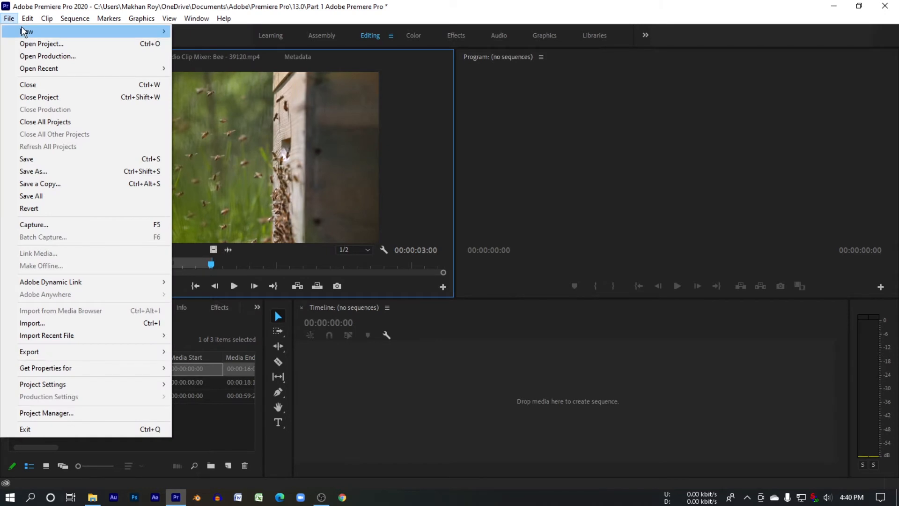
mouse_move(26, 31)
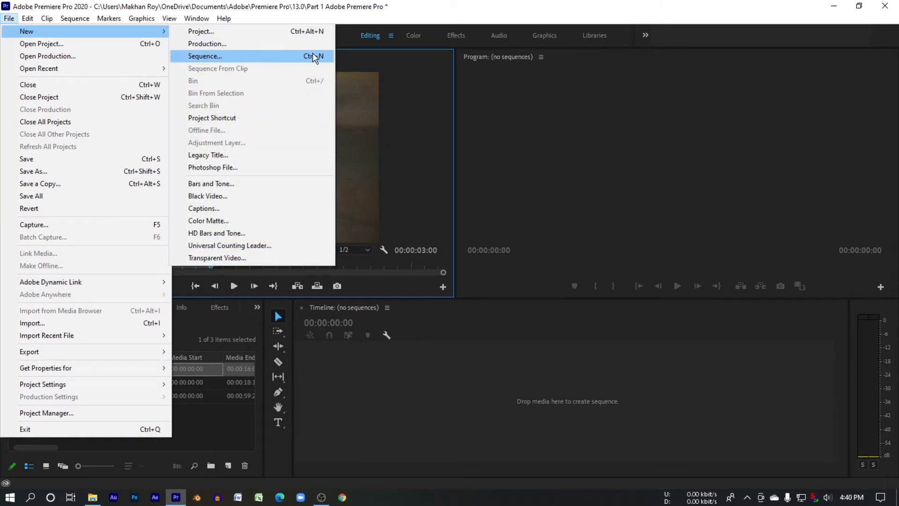
left_click(10, 20)
Step: Create a new sequence in the project from the HDV 1080p30 preset, keeping the default sequence name
left_click(148, 428)
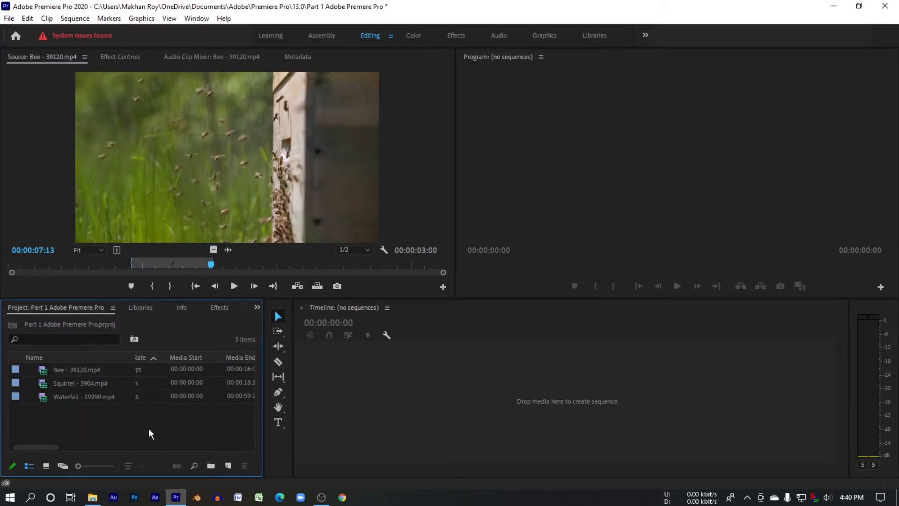
right_click(149, 428)
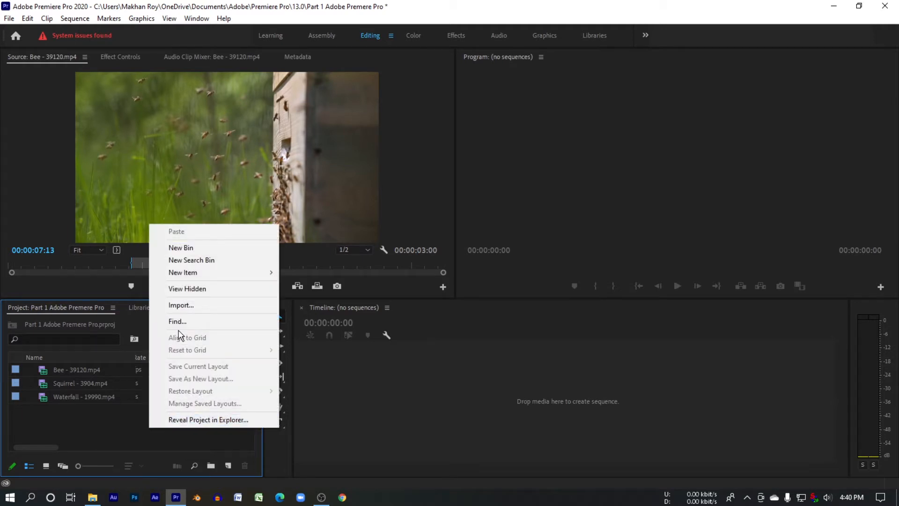
mouse_move(213, 276)
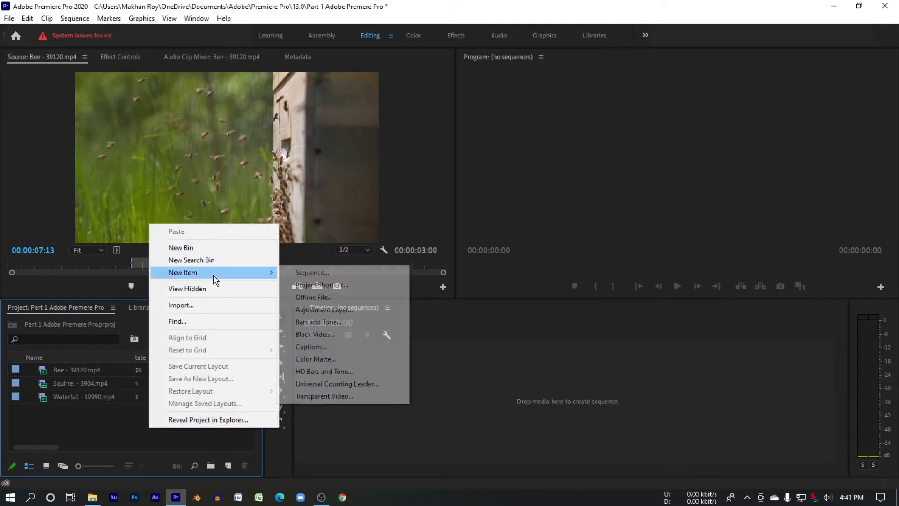
left_click(308, 275)
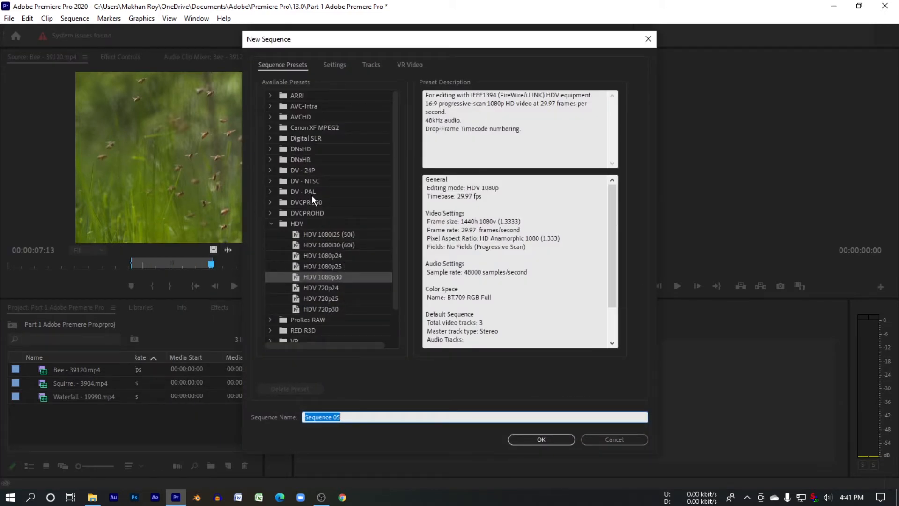
scroll(322, 260, "down", 2)
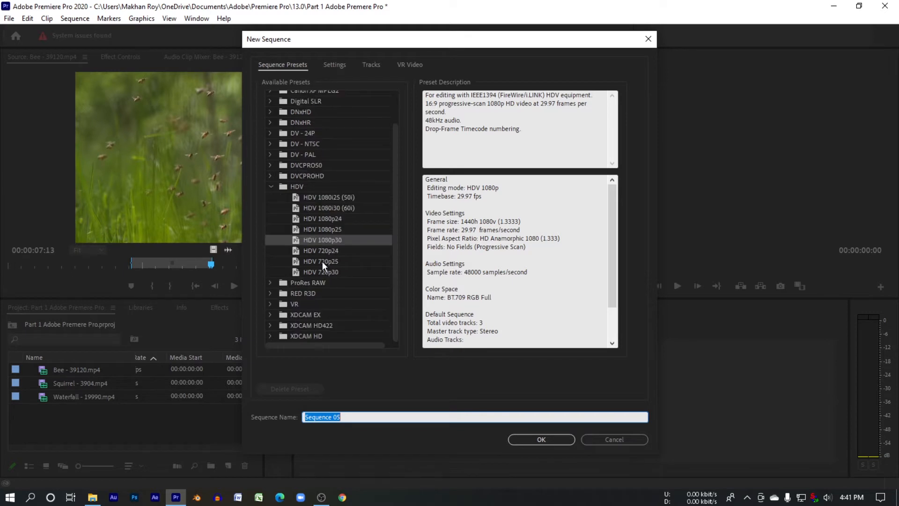
scroll(315, 208, "up", 2)
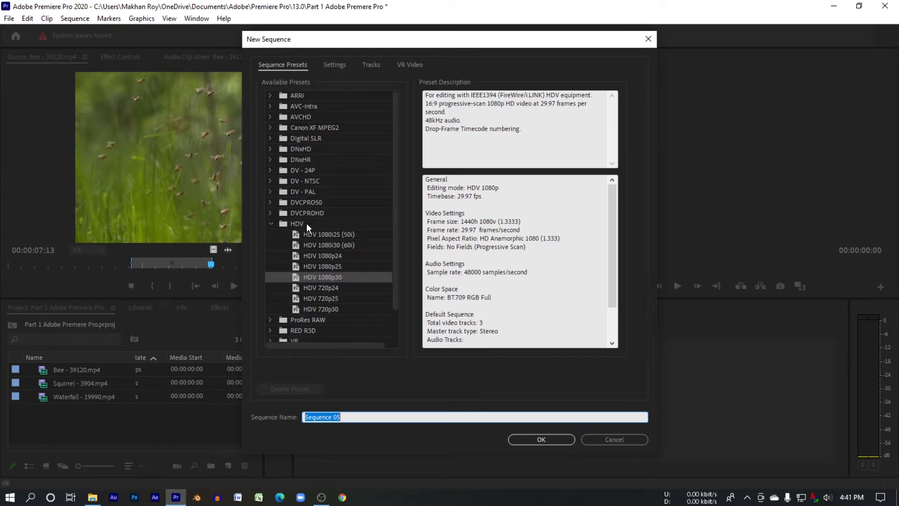
left_click(307, 223)
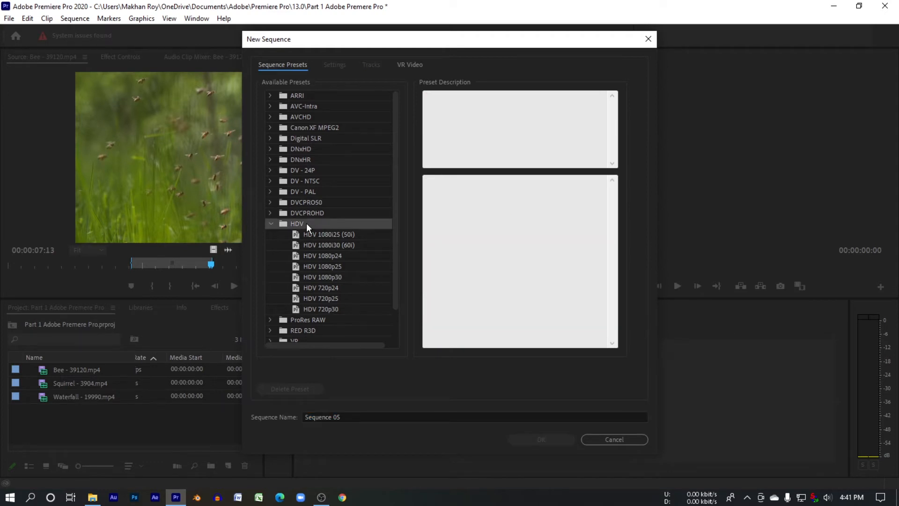
left_click(321, 277)
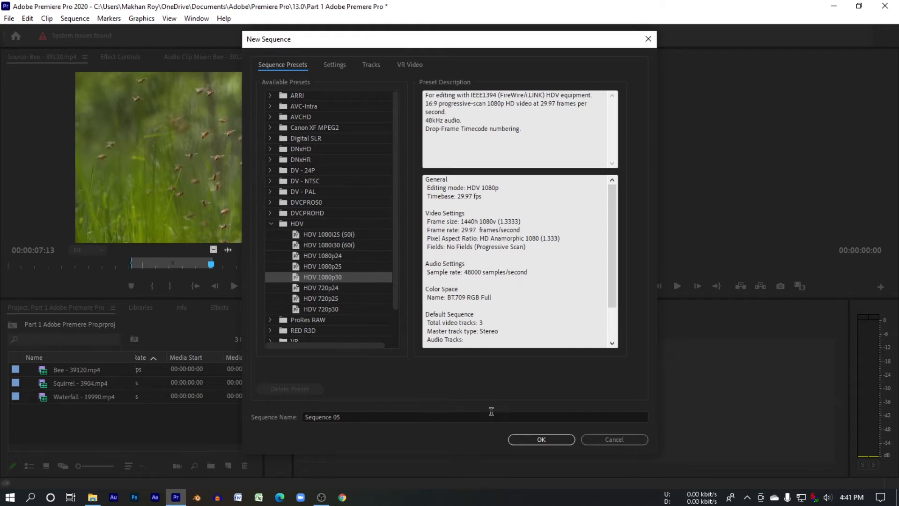
left_click(540, 439)
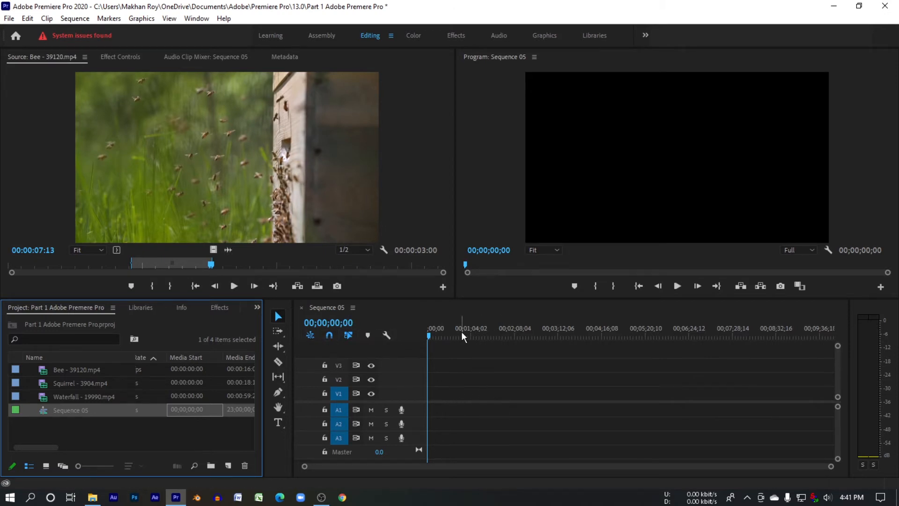
Step: Check the empty sequence's timeline and delete Sequence 05 from the project
left_click(441, 334)
left_click_drag(451, 331, 389, 351)
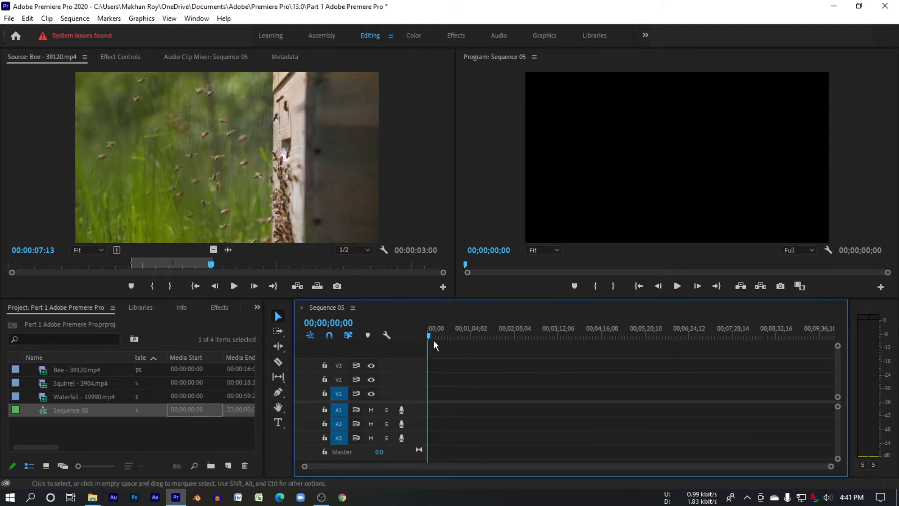
left_click(184, 412)
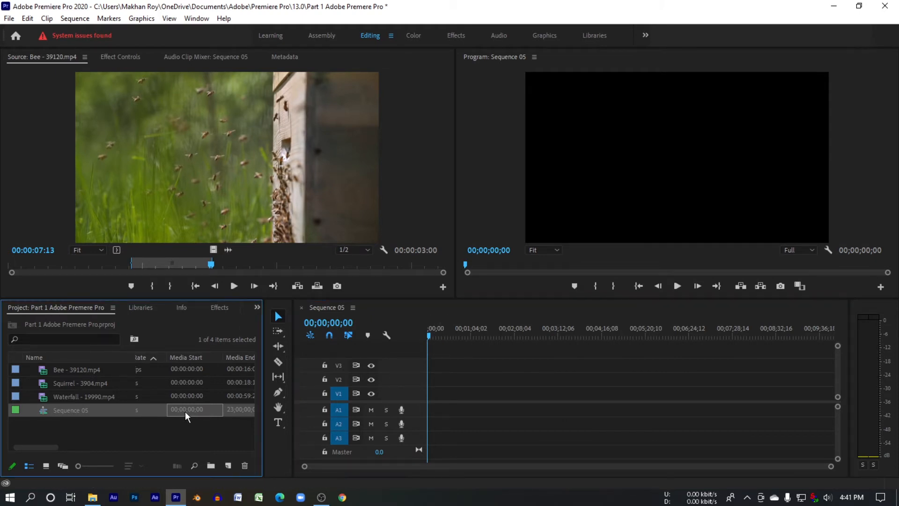
key("Delete")
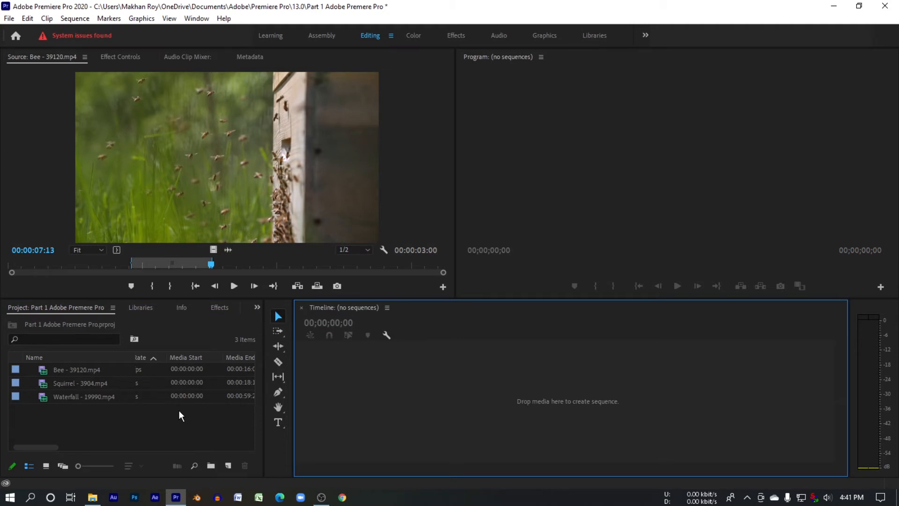
Step: Create a sequence matching the Bee - 39120.mp4 clip by placing its marked portion in the empty Timeline
left_click(86, 366)
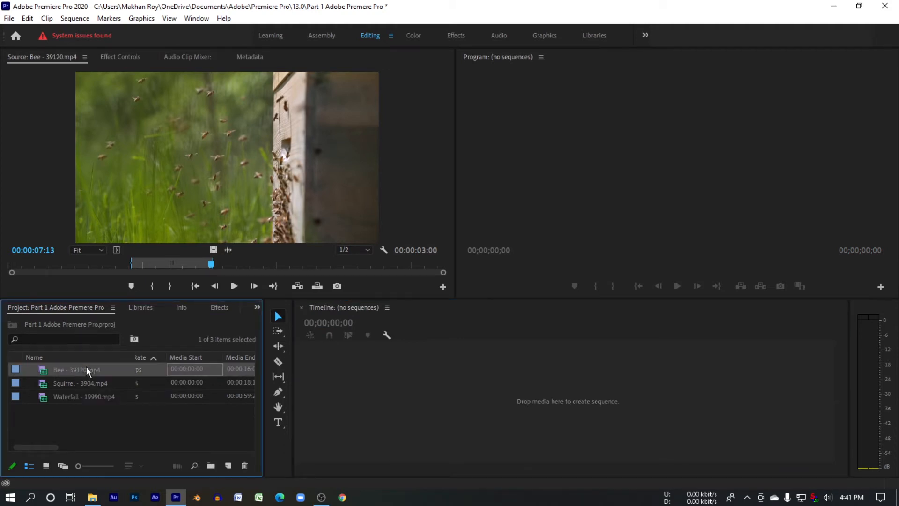
left_click_drag(60, 368, 344, 375)
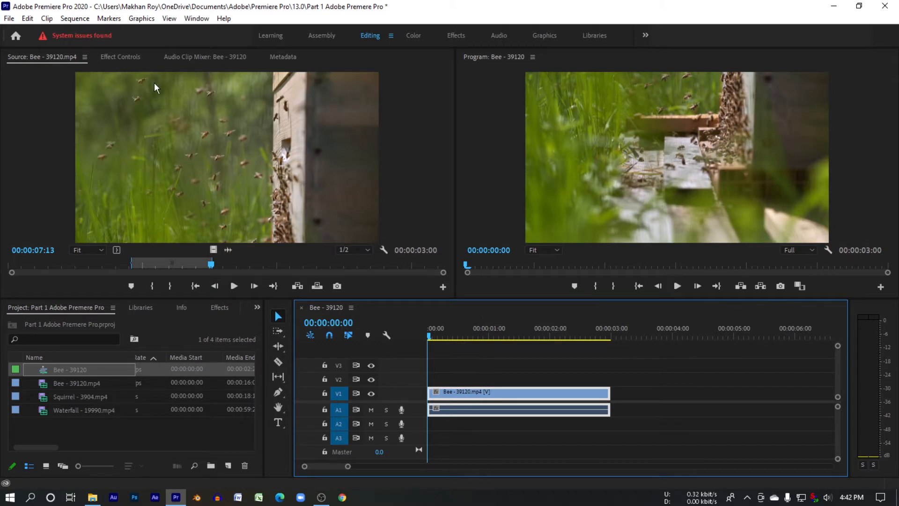
Step: Set the Bee - 39120 sequence's vertical frame size to 960 and accept deleting its preview files
left_click(75, 19)
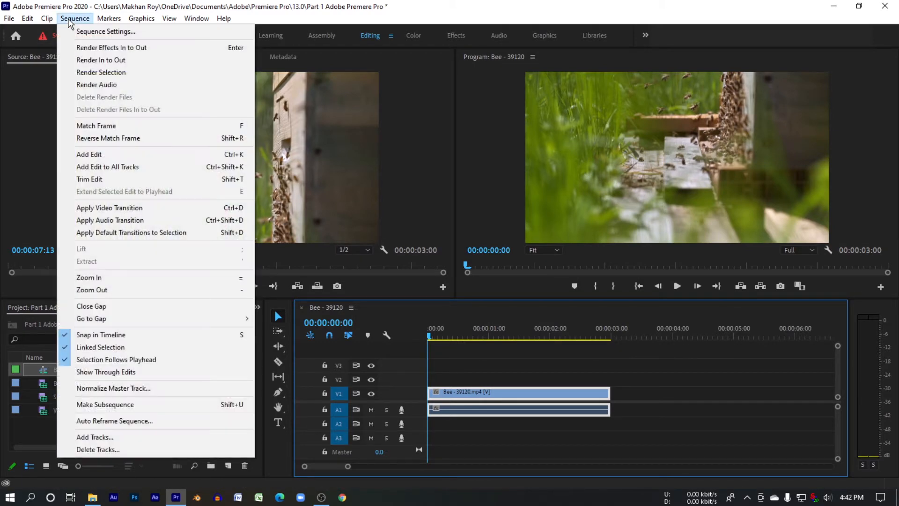
left_click(101, 32)
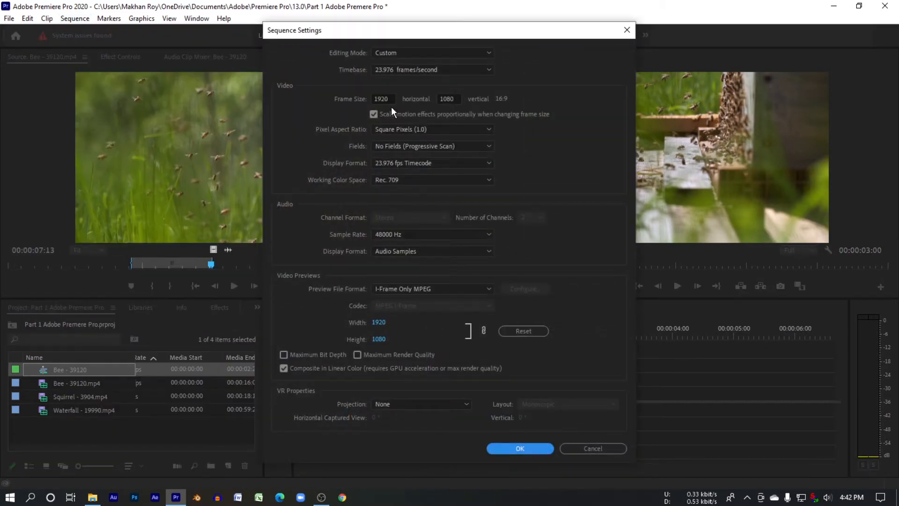
left_click(454, 98)
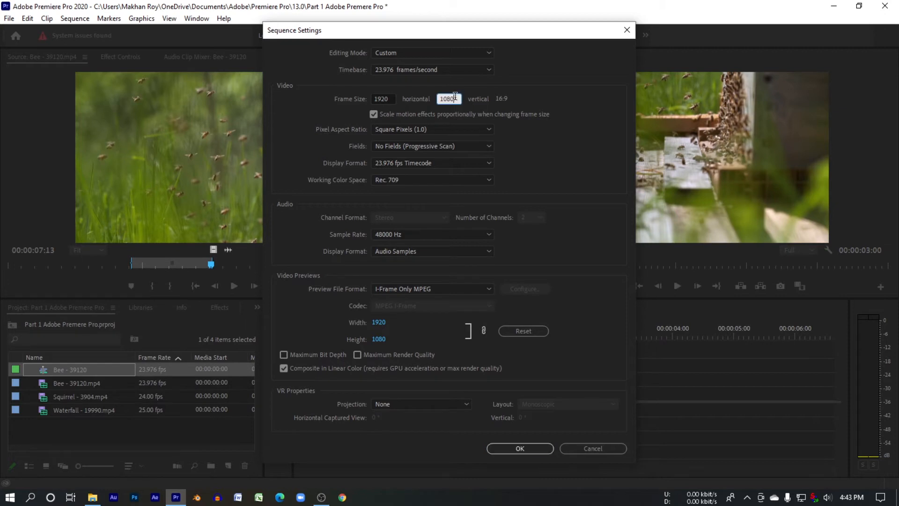
left_click_drag(455, 96, 438, 99)
type("960")
left_click(530, 445)
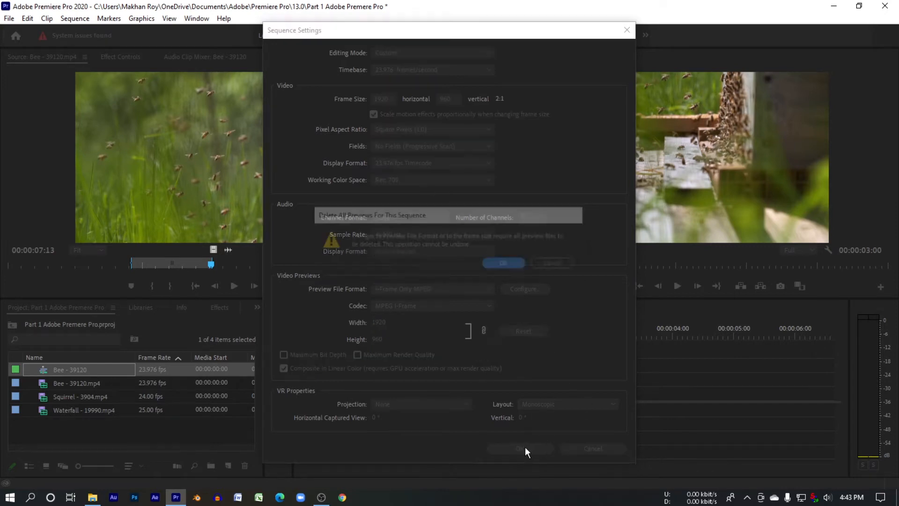
left_click(510, 265)
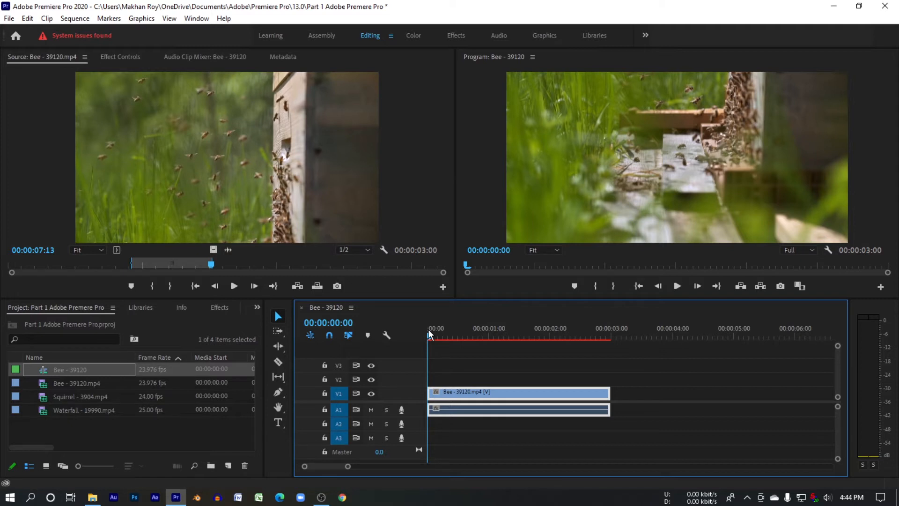
Step: Play back part of the Bee - 39120 sequence and return the playhead to its start
key("space")
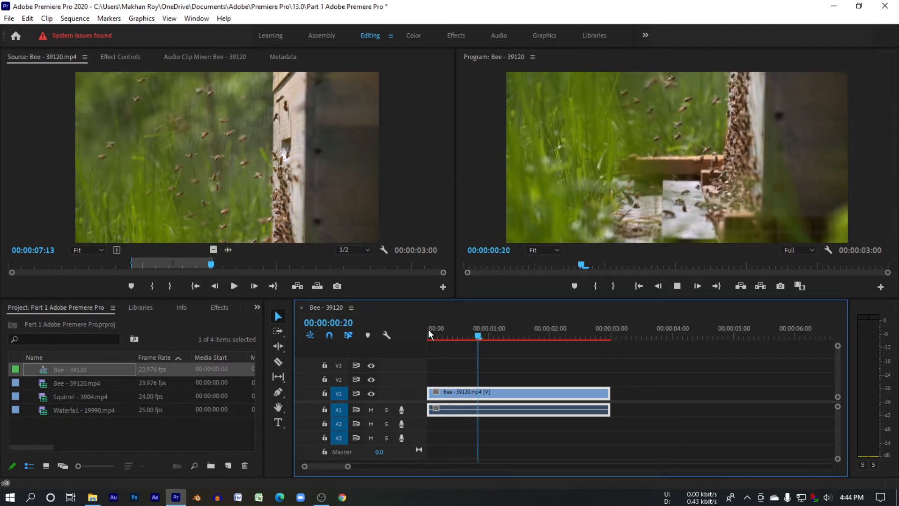
key("space")
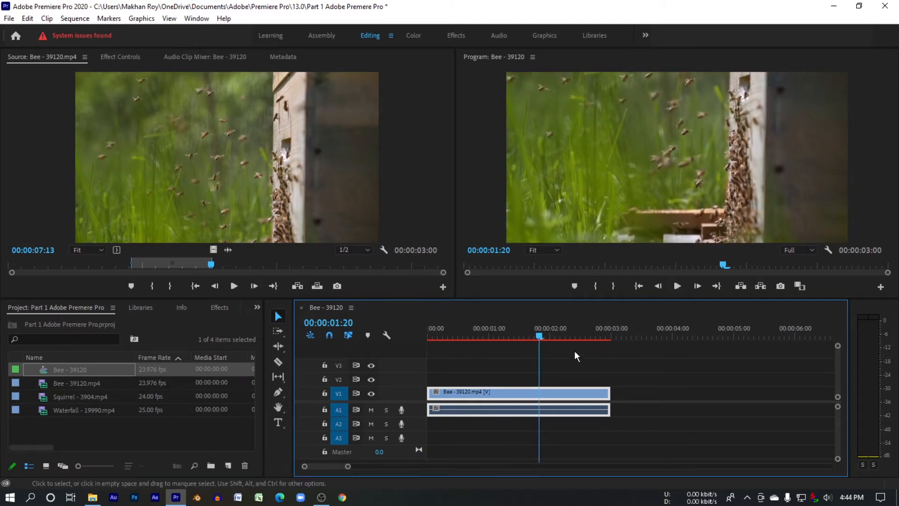
left_click_drag(540, 335, 431, 342)
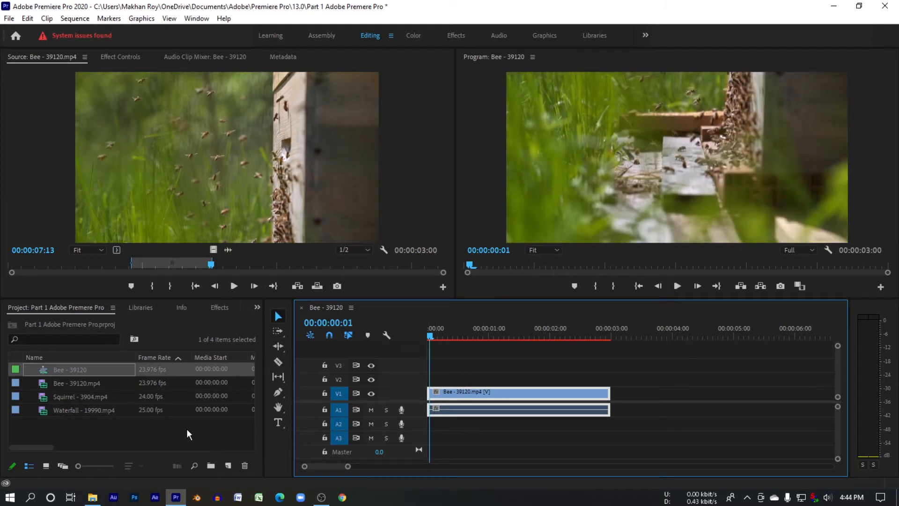
left_click(168, 428)
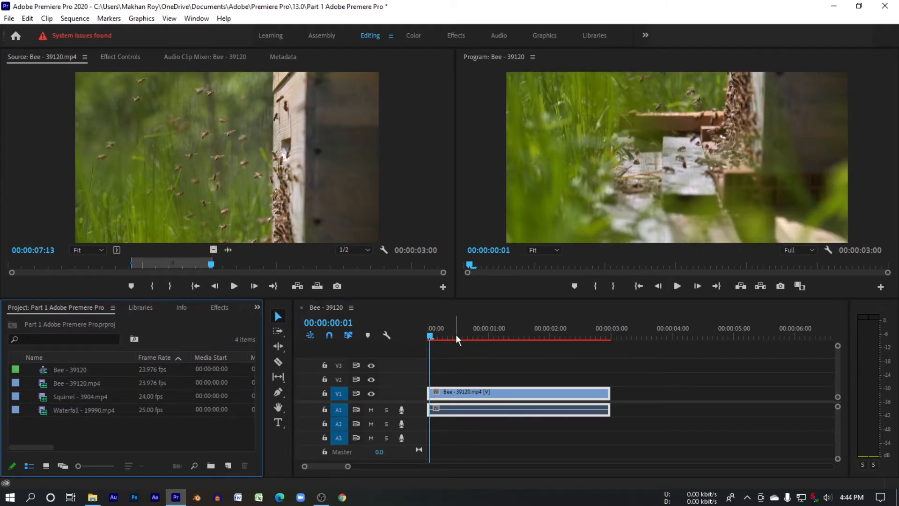
left_click(429, 335)
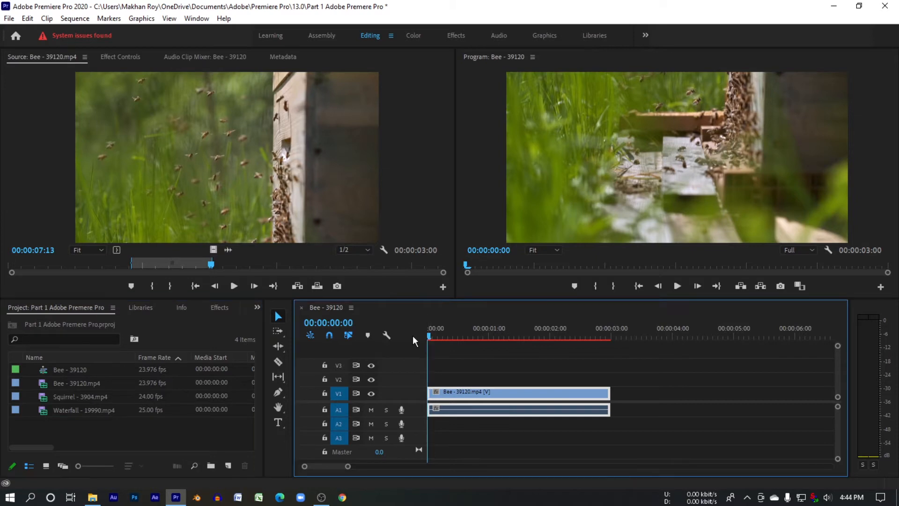
Step: Import the Sad Background Music - No Copyright - Free To Use file from Local Disk (F:) into the project
double_click(177, 435)
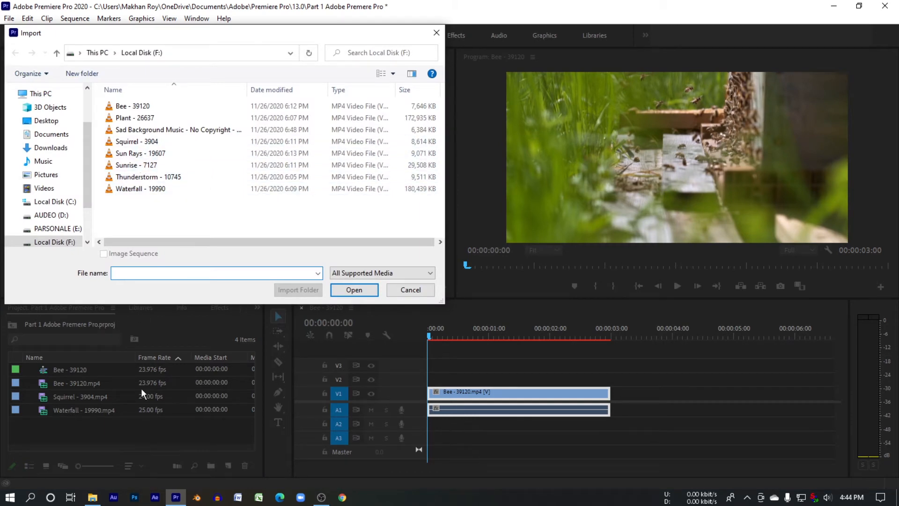
left_click(92, 497)
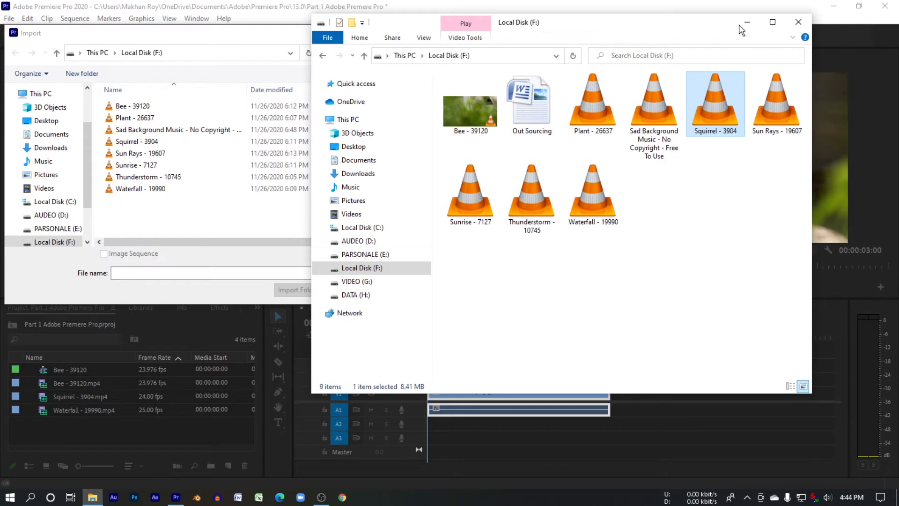
left_click(747, 23)
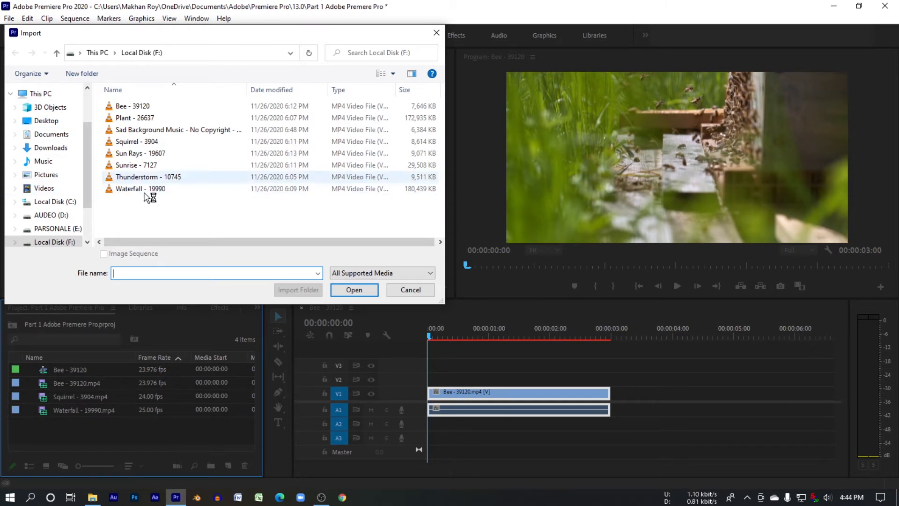
left_click(248, 129)
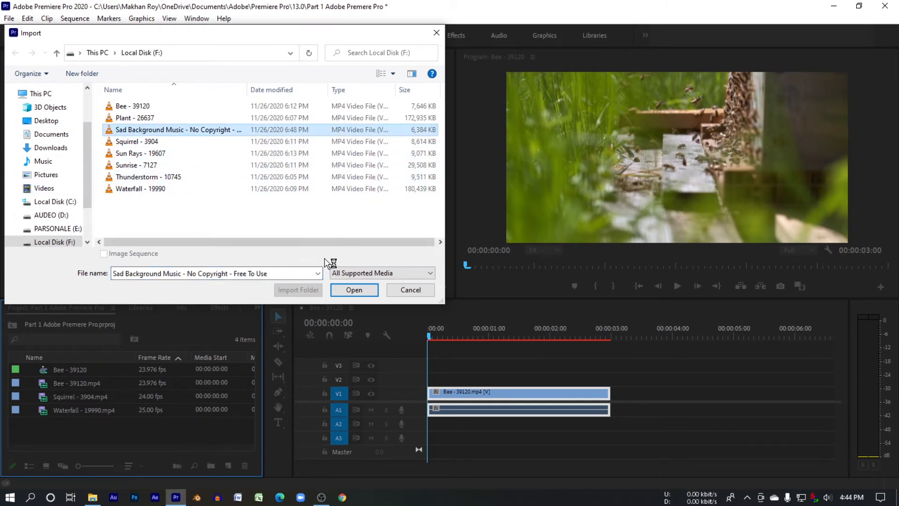
left_click(356, 290)
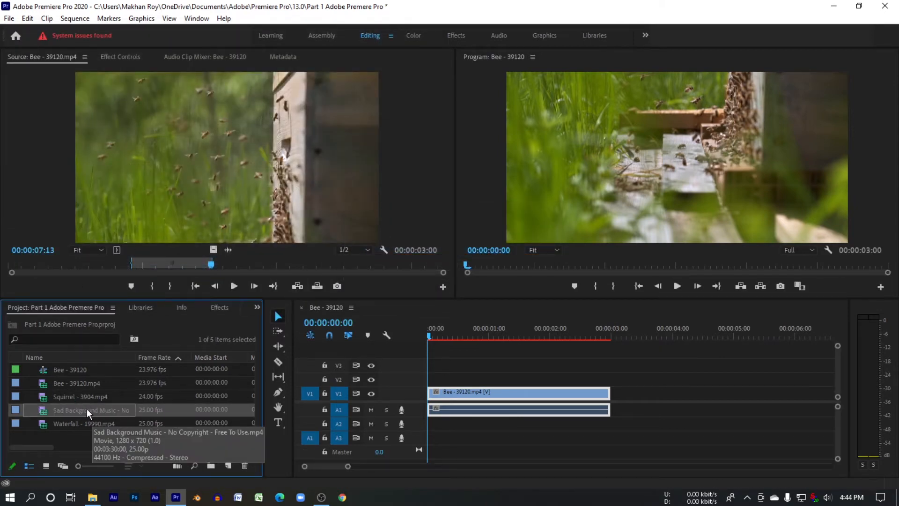
Step: Open the Sad Background Music clip in the Source Monitor and mark a range from its very start to 00:01:09:02
double_click(142, 406)
left_click(72, 264)
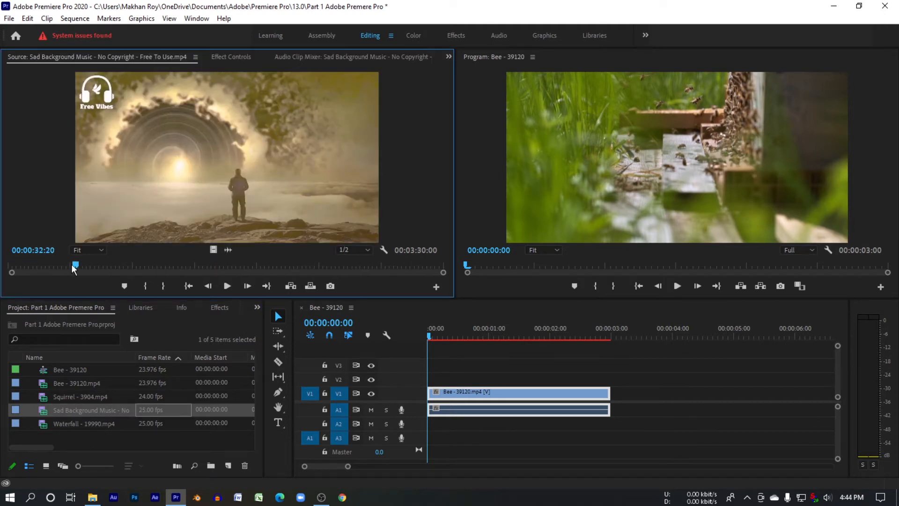
left_click_drag(71, 263, 57, 264)
mouse_move(52, 264)
left_mouse_down()
mouse_move(16, 264)
mouse_move(150, 263)
left_mouse_up()
left_click(144, 286)
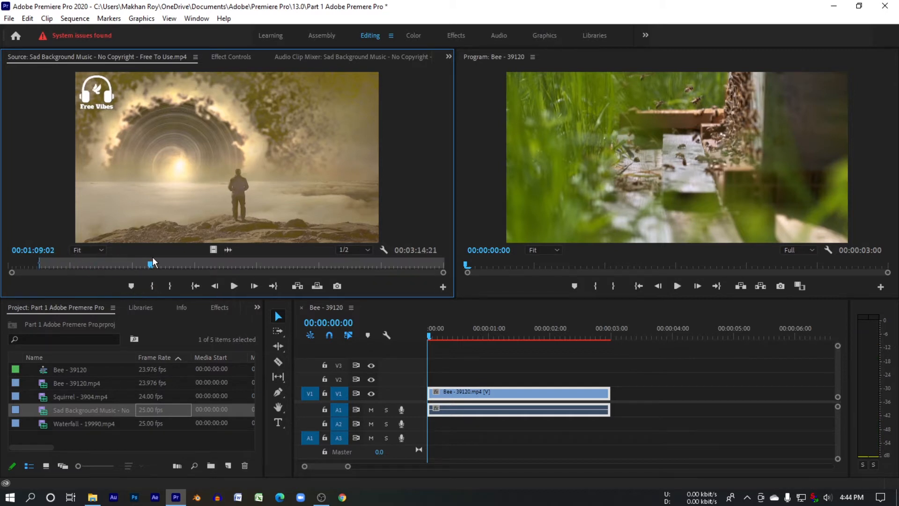
left_click(170, 285)
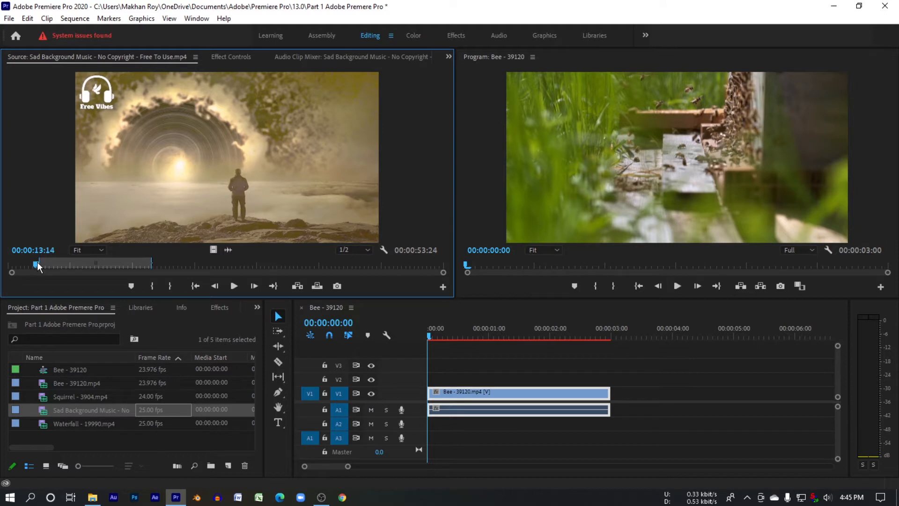
left_click_drag(38, 263, 2, 257)
Step: Place only the audio of the marked music range on track A1 from the sequence start, and play it with the bee clip
left_click_drag(229, 134, 205, 162)
left_click_drag(228, 250, 429, 412)
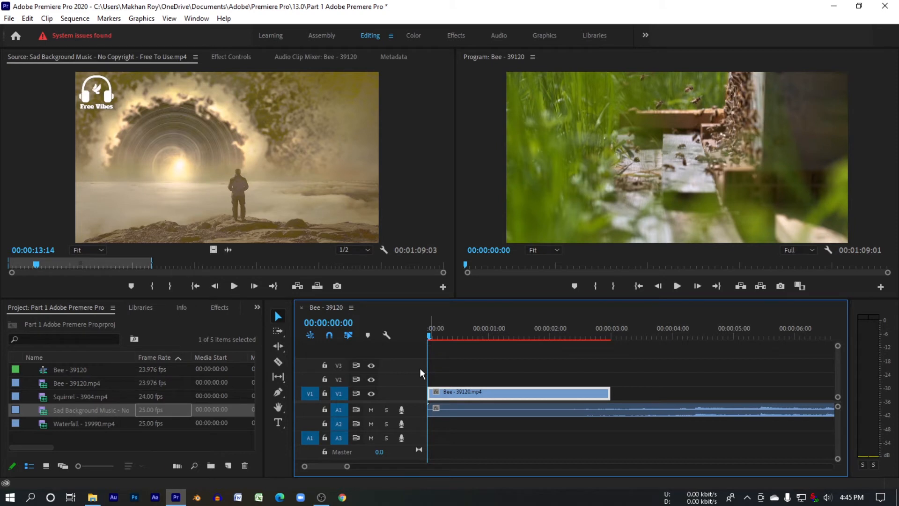
key("space")
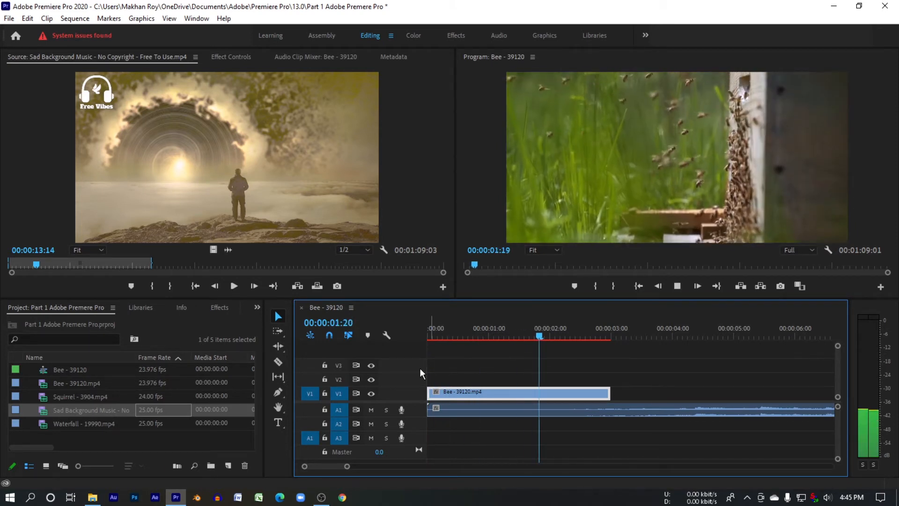
key("space")
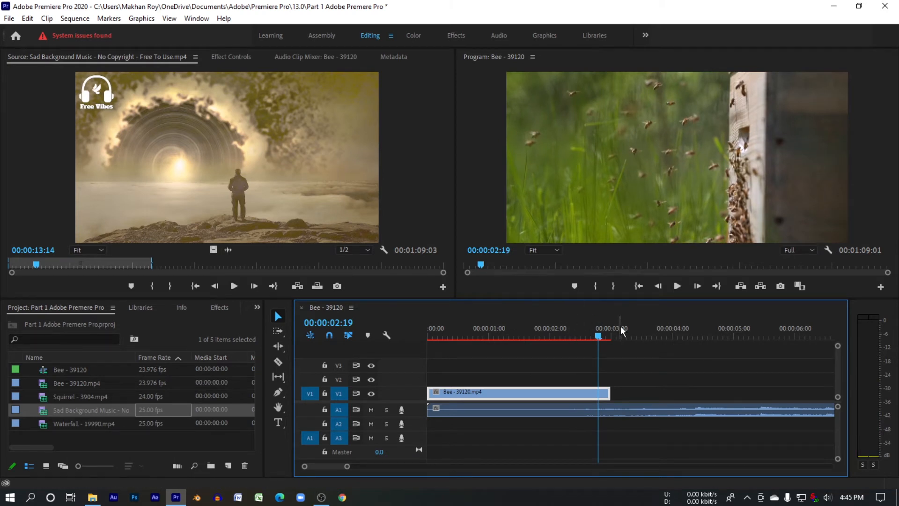
left_click(566, 337)
mouse_move(566, 339)
left_mouse_down()
mouse_move(425, 346)
mouse_move(549, 349)
mouse_move(562, 342)
left_mouse_up()
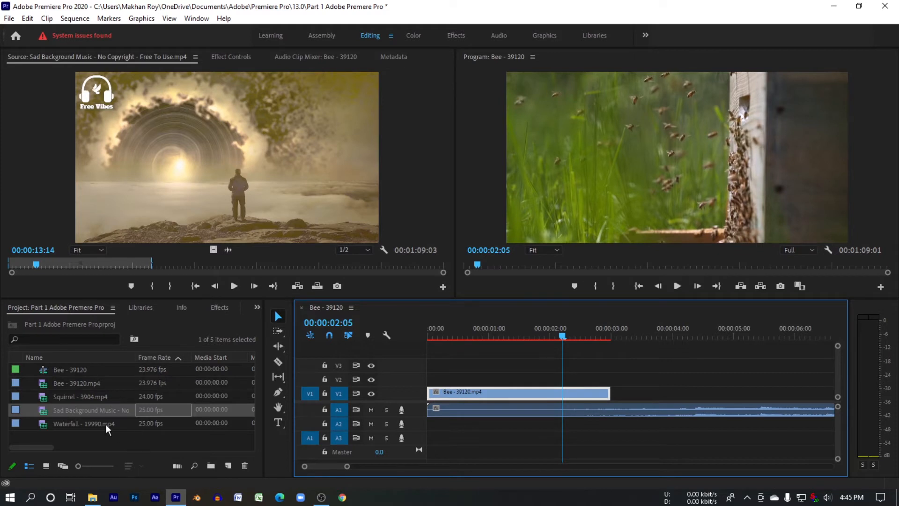
left_click_drag(102, 423, 603, 425)
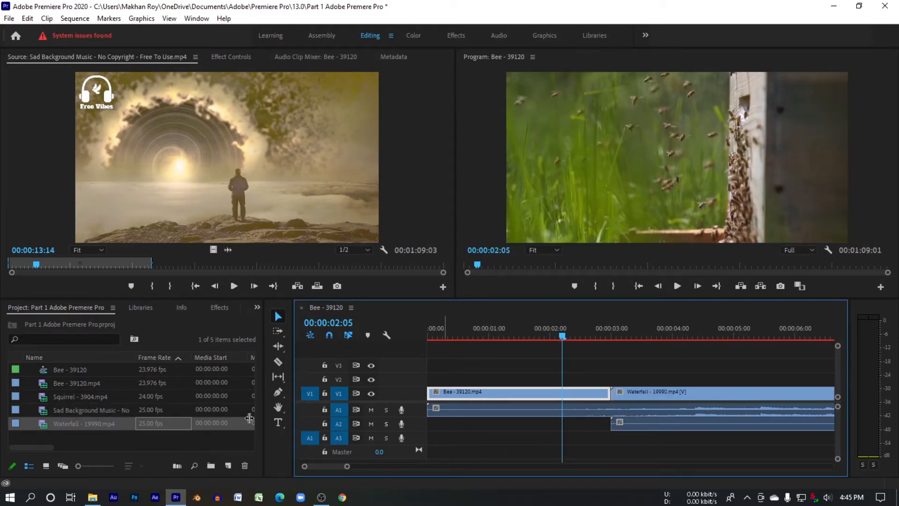
left_click(653, 425)
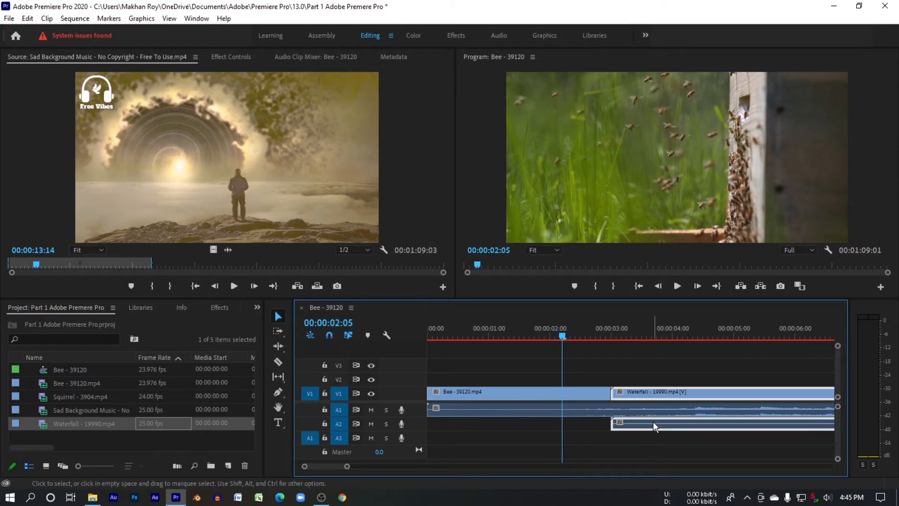
key("Delete")
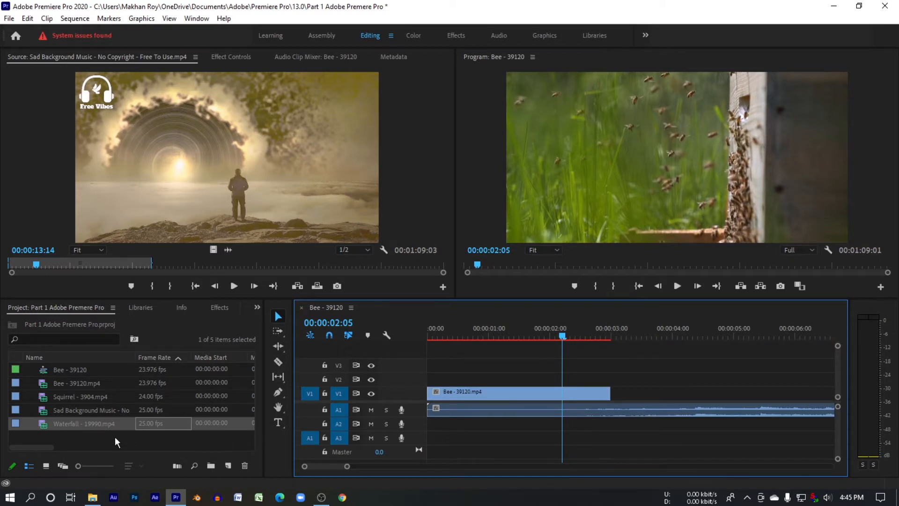
Step: Place Waterfall - 19990.mp4 directly after the bee clip on V1, with its audio on A2, and check its linked video and audio selection
left_click(148, 424)
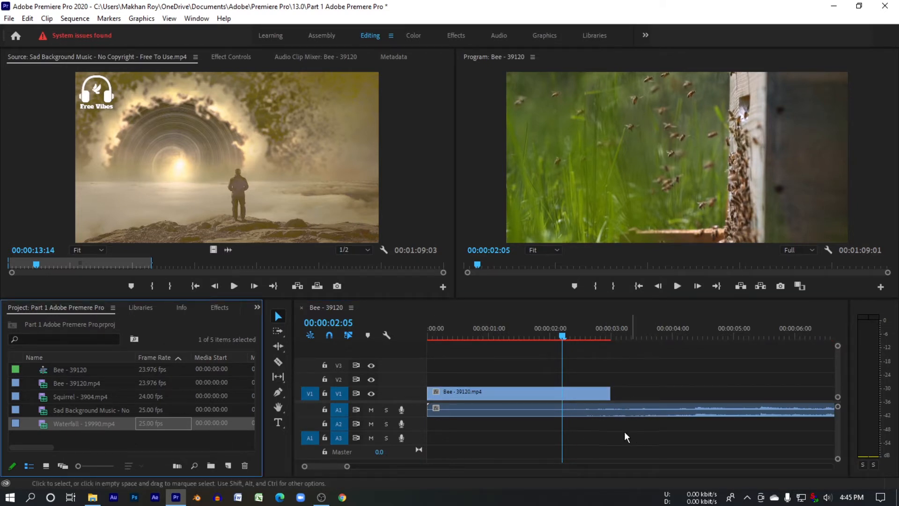
left_click_drag(100, 442, 627, 429)
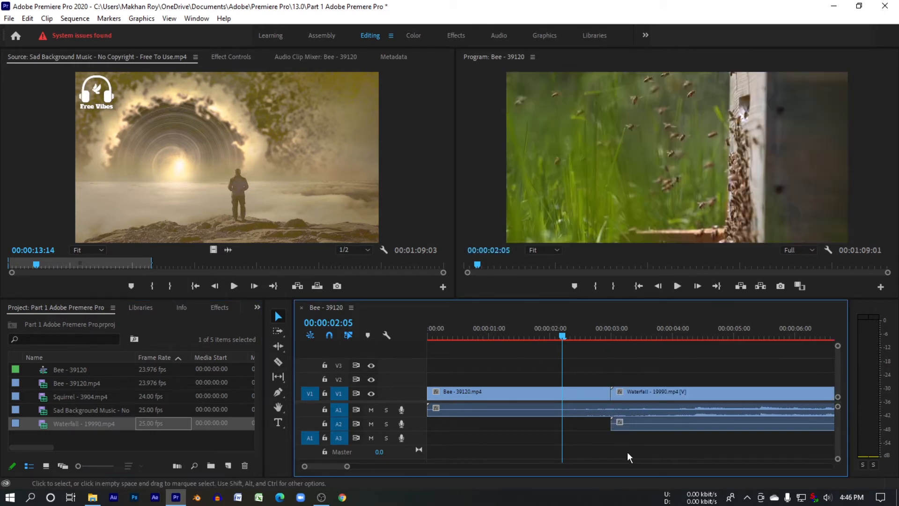
left_click(617, 423)
left_click(649, 357)
left_click(641, 394)
left_click(642, 442)
Step: Turn off Linked Selection, delete only the waterfall clip's audio from A2, and return the playhead to the sequence start
left_click(349, 335)
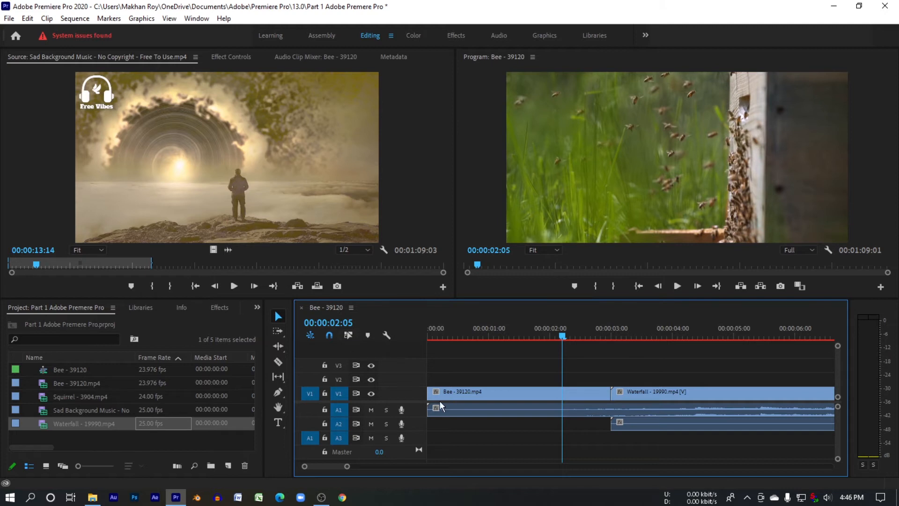
left_click(646, 426)
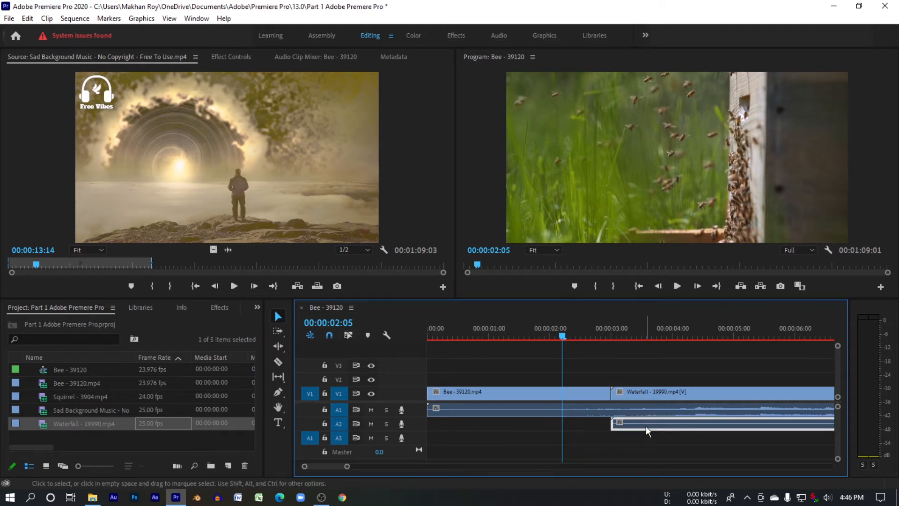
key("Delete")
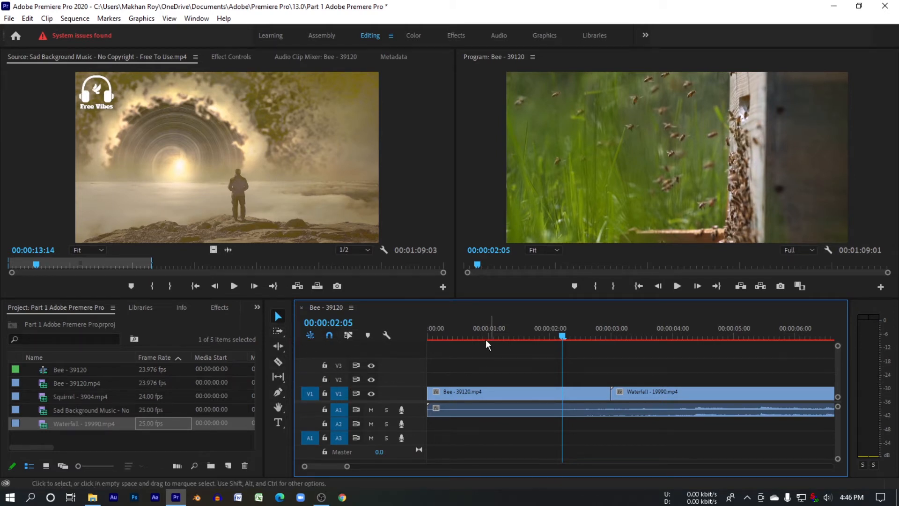
left_click_drag(482, 334, 421, 347)
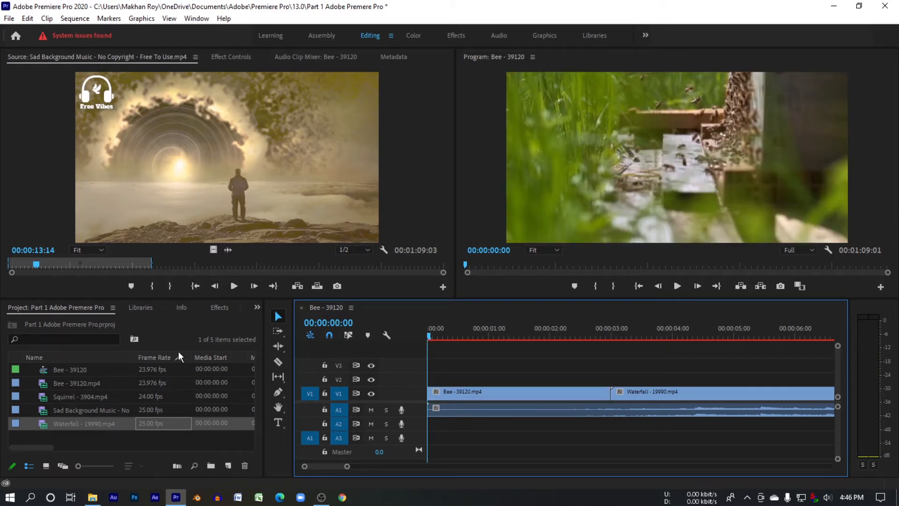
Step: Look at the project items in Icon View and in Freeform View with the smallest thumbnails, and return to List View
left_click(188, 445)
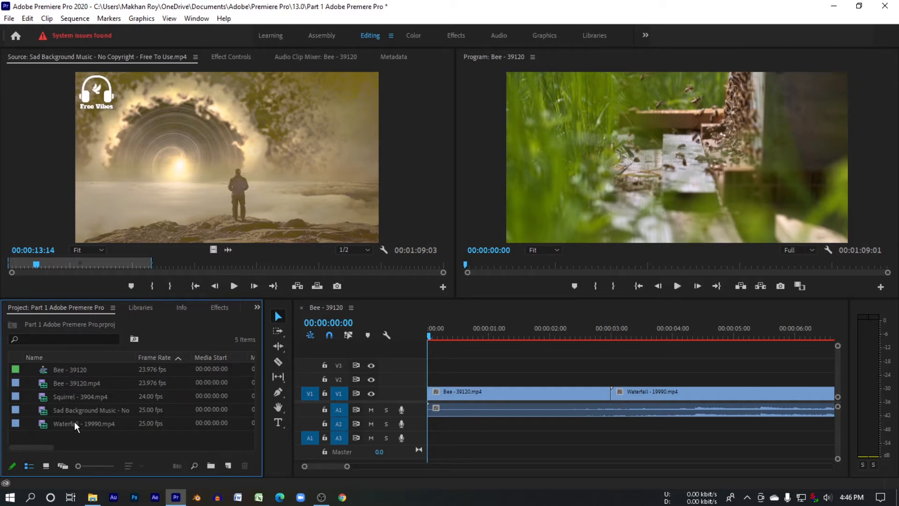
left_click(48, 465)
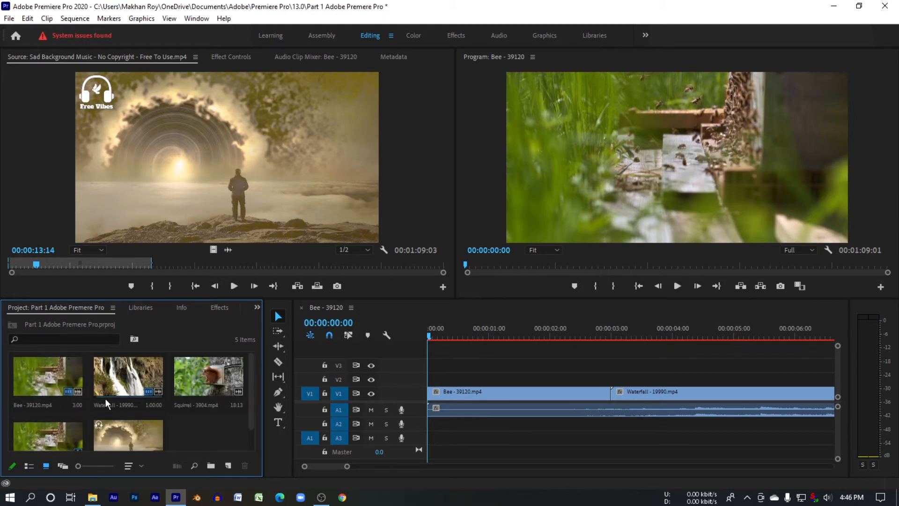
left_click(66, 464)
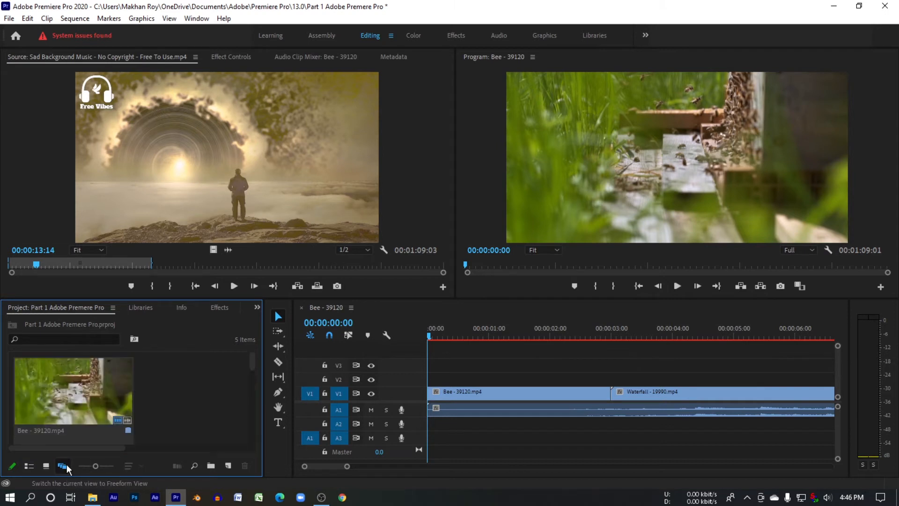
scroll(125, 403, "down", 5)
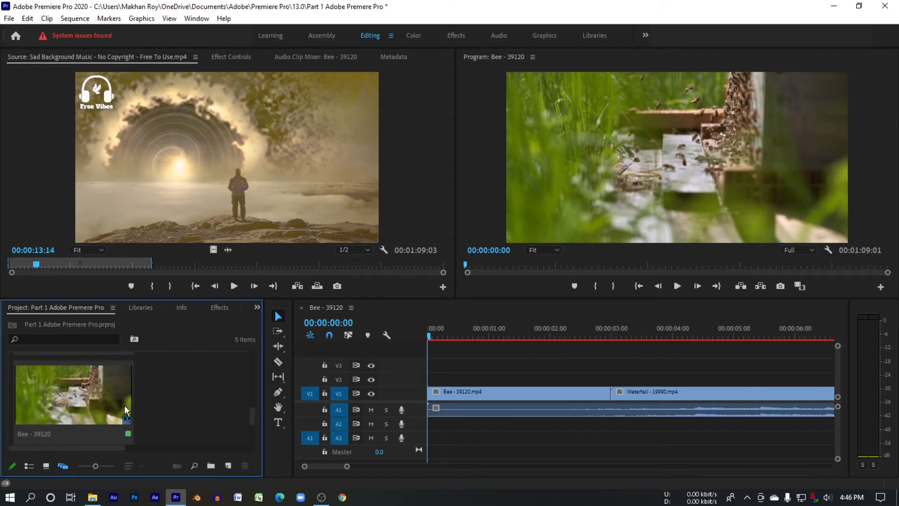
scroll(125, 406, "up", 2)
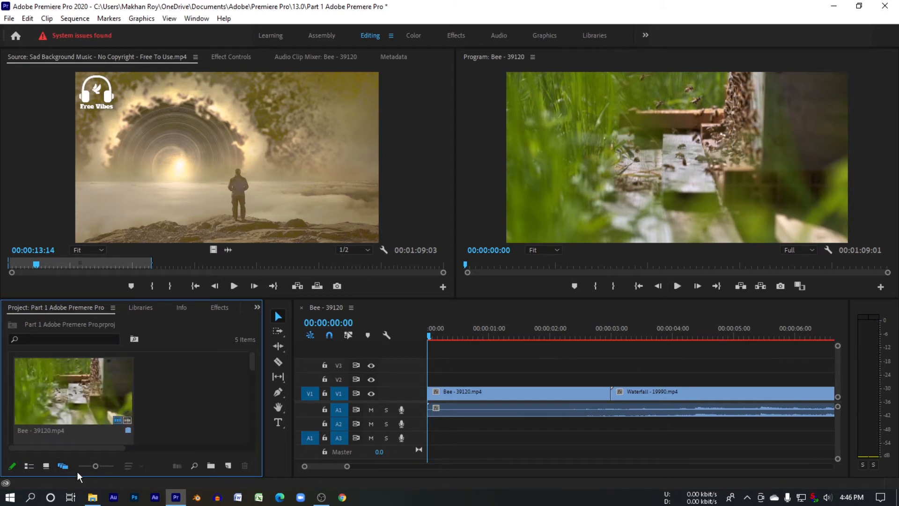
left_click_drag(96, 465, 74, 469)
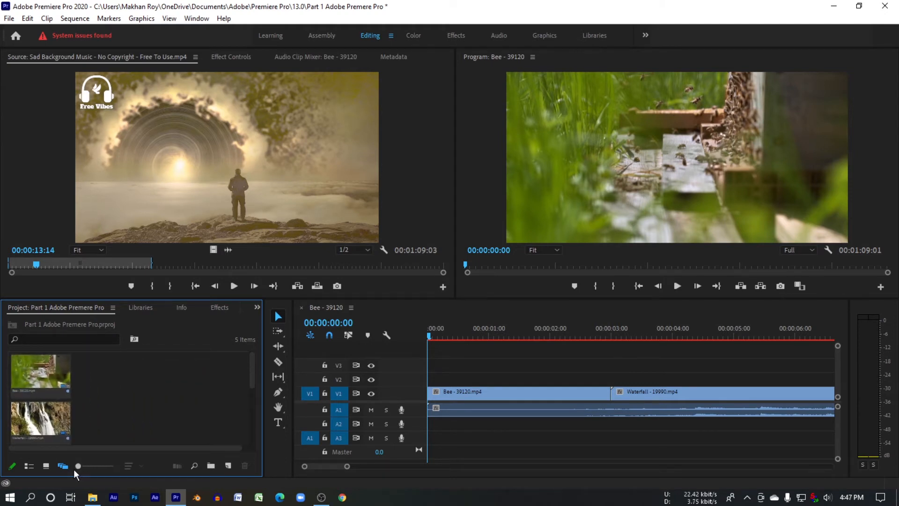
left_click(34, 469)
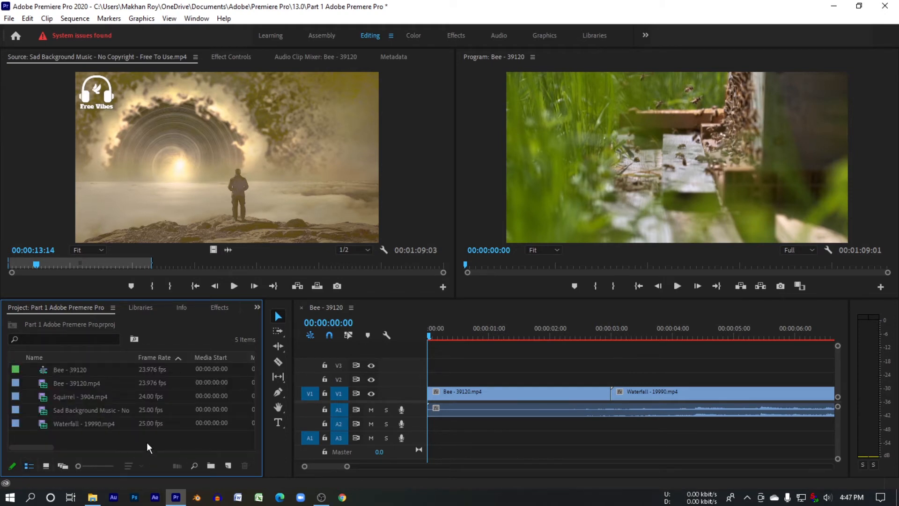
Step: Create a new bin in the project, keeping the default name Bin, and select Bee - 39120.mp4
left_click(211, 466)
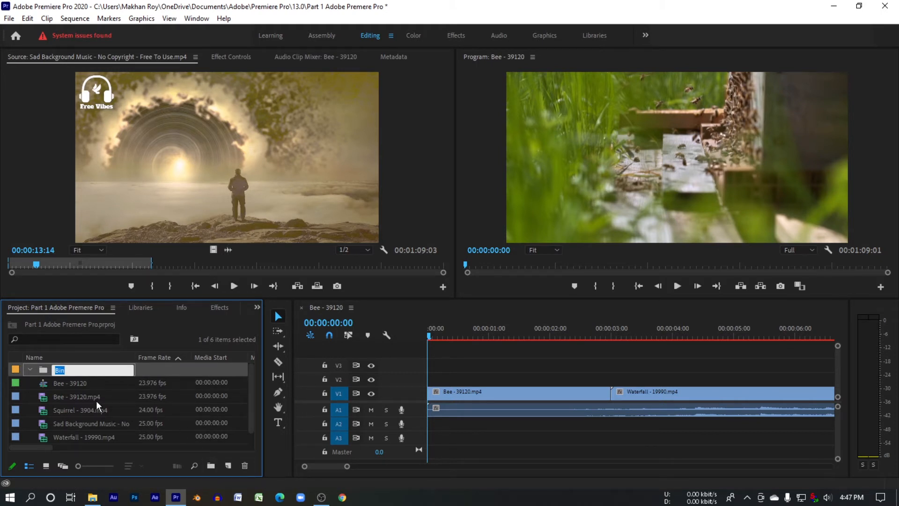
left_click(168, 400)
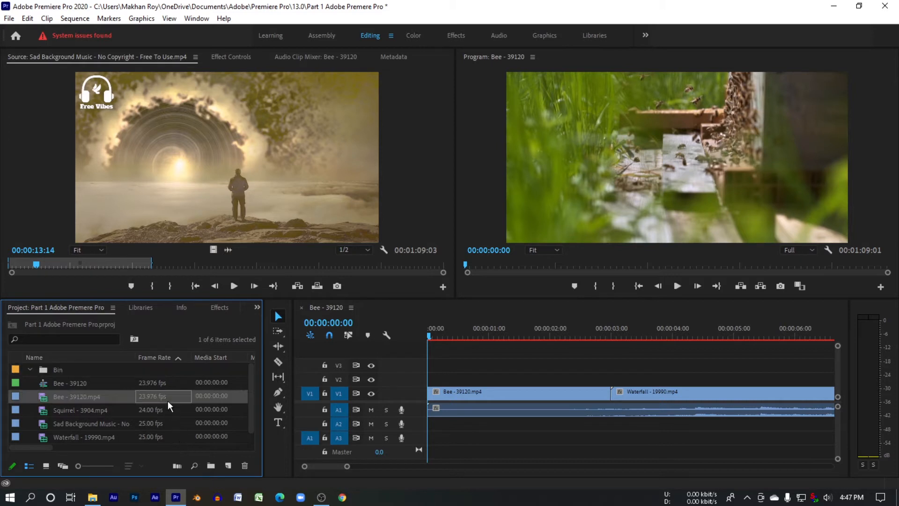
Step: Rename the new bin as bacground
left_click(76, 367)
left_click(76, 367)
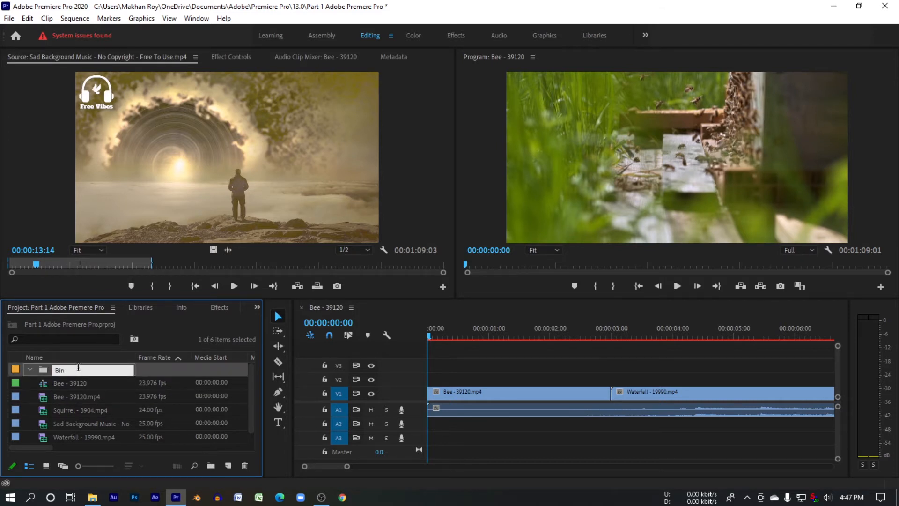
key("BackSpace")
key("BackSpace")
key("BackSpace")
type("bacground")
key("Return")
Step: Move the bee, squirrel, waterfall and background music files into the bacground bin, check its contents and leave it collapsed
left_click(182, 397)
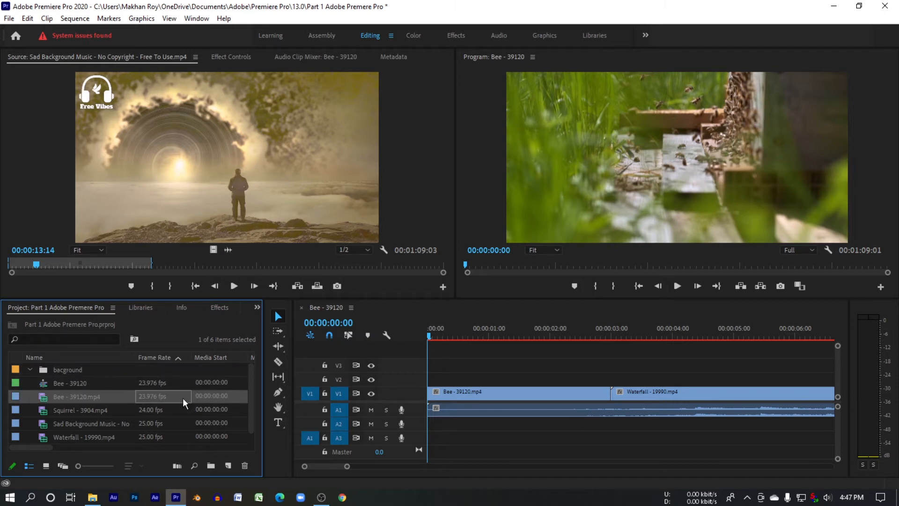
left_click_drag(58, 397, 63, 367)
left_click(30, 369)
left_click(63, 398)
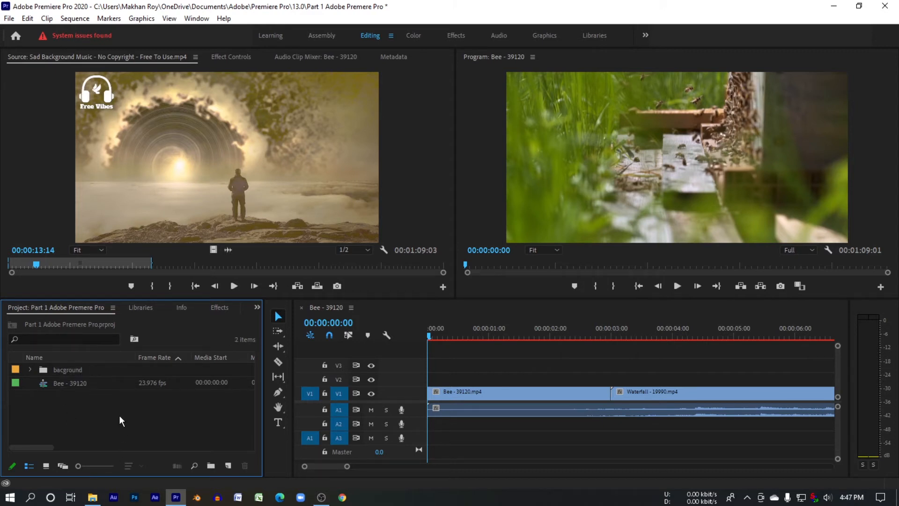
left_click(30, 369)
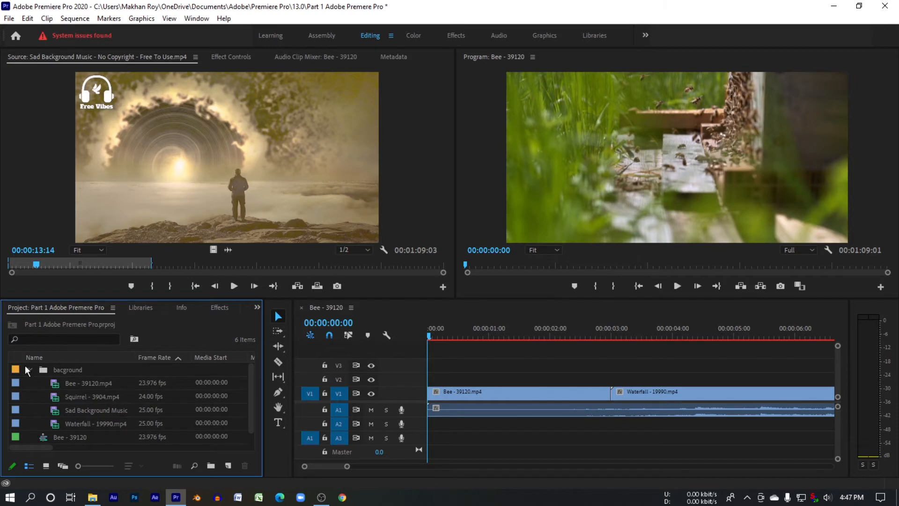
left_click(30, 369)
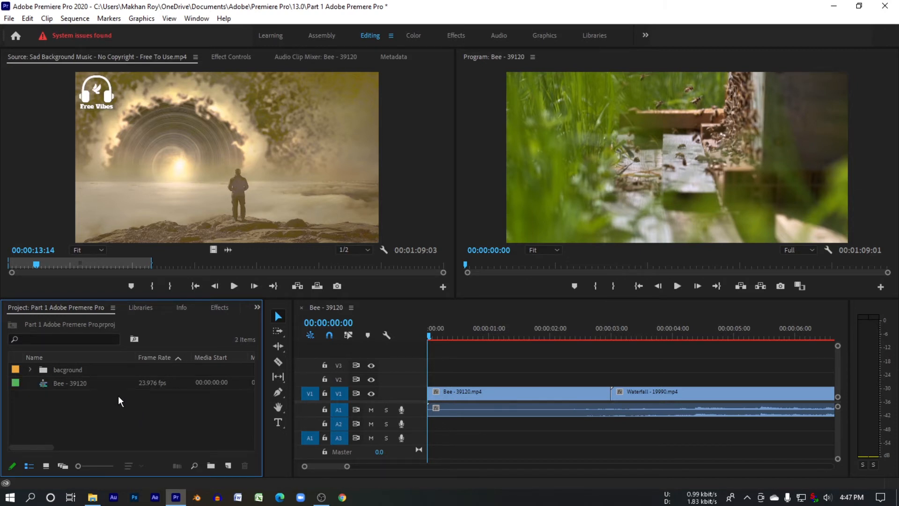
Step: Look through Libraries, Info, Effects, Markers, History and Media Browser, and go back to Effects
left_click(140, 310)
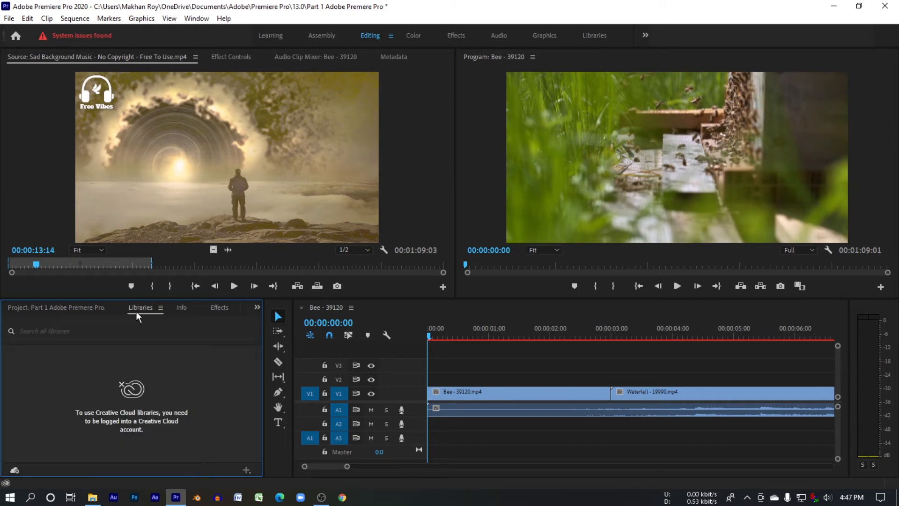
left_click(187, 307)
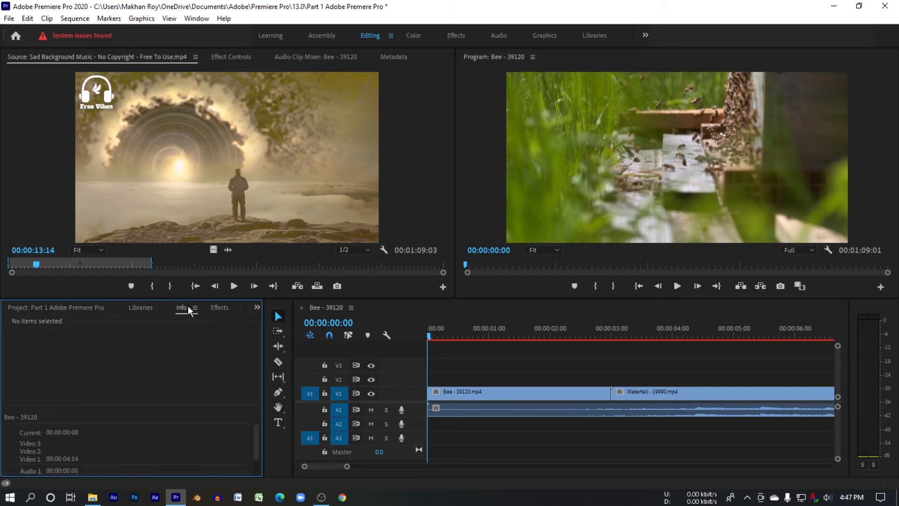
left_click(217, 309)
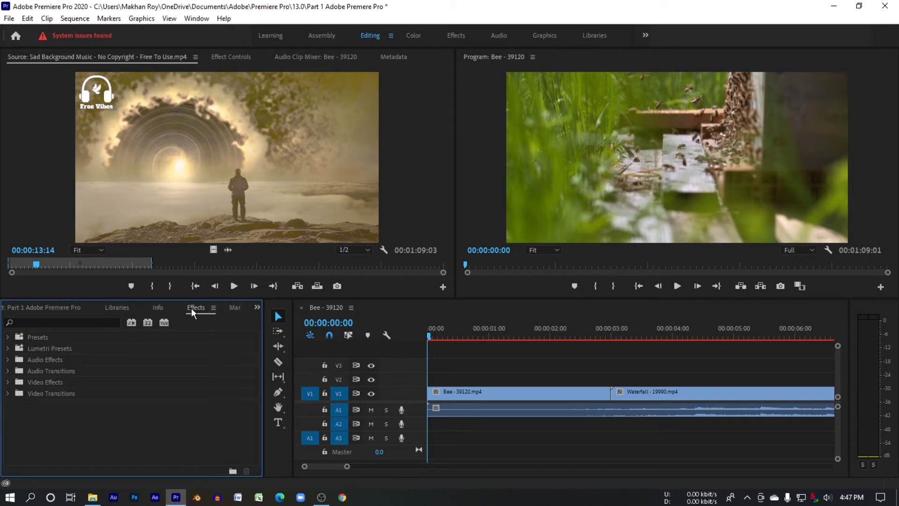
left_click(42, 322)
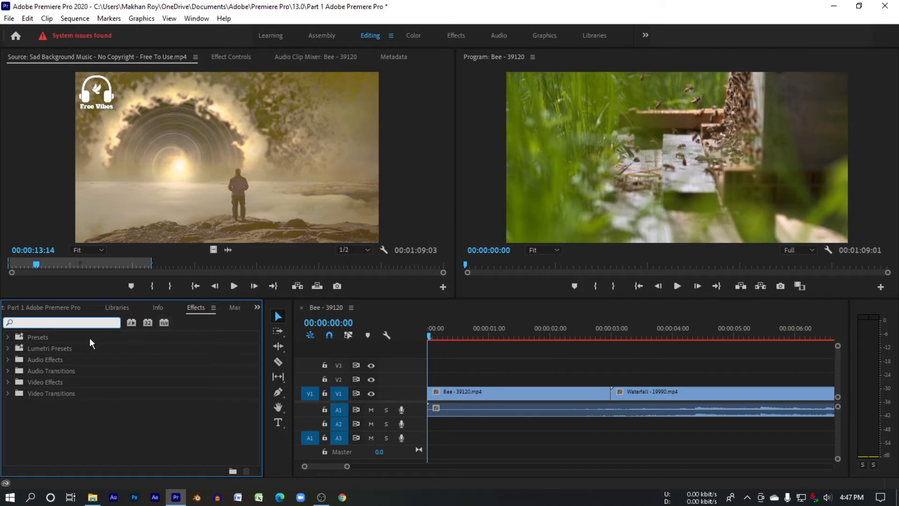
left_click(229, 307)
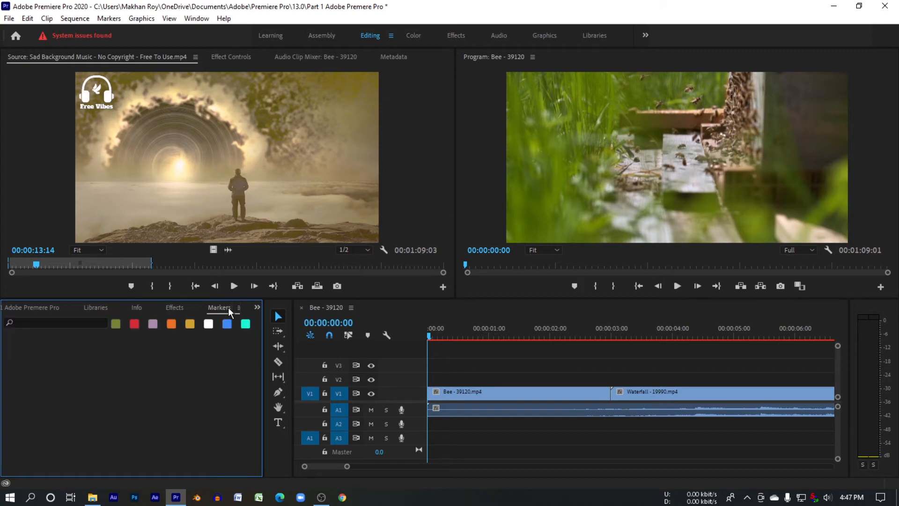
left_click(230, 307)
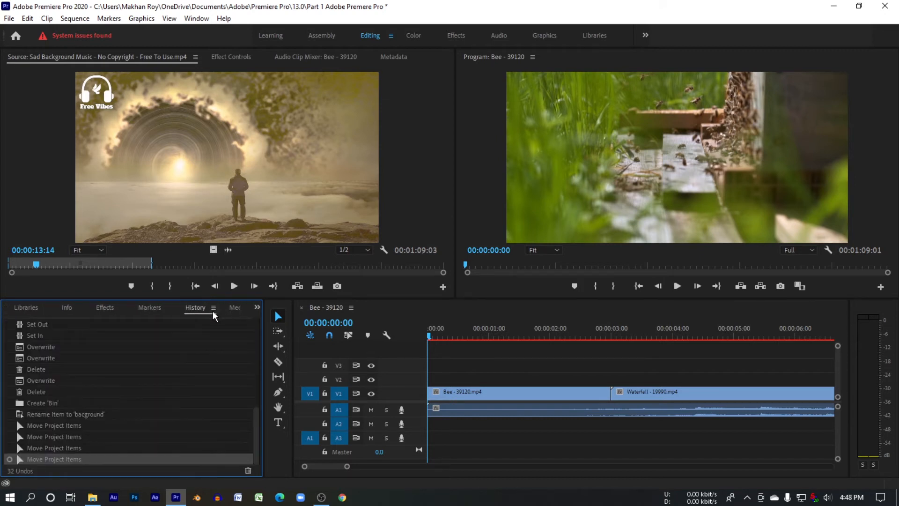
left_click(229, 308)
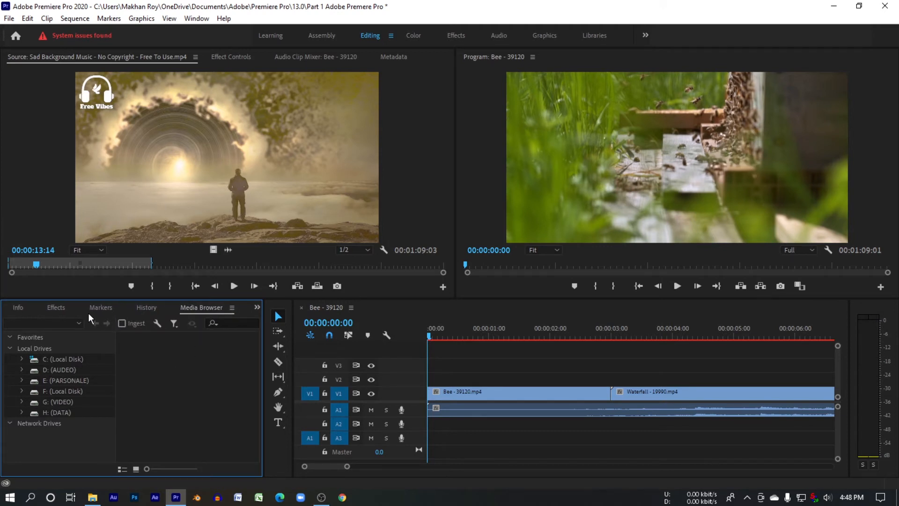
left_click(62, 308)
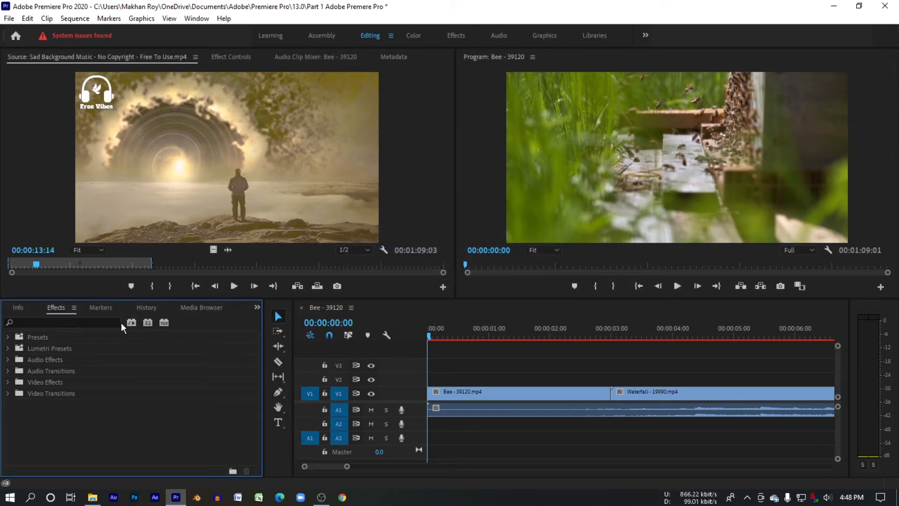
Step: Review the list of views grouped with the project, revisit Markers, History and Media Browser, and return to the project items
left_click(256, 308)
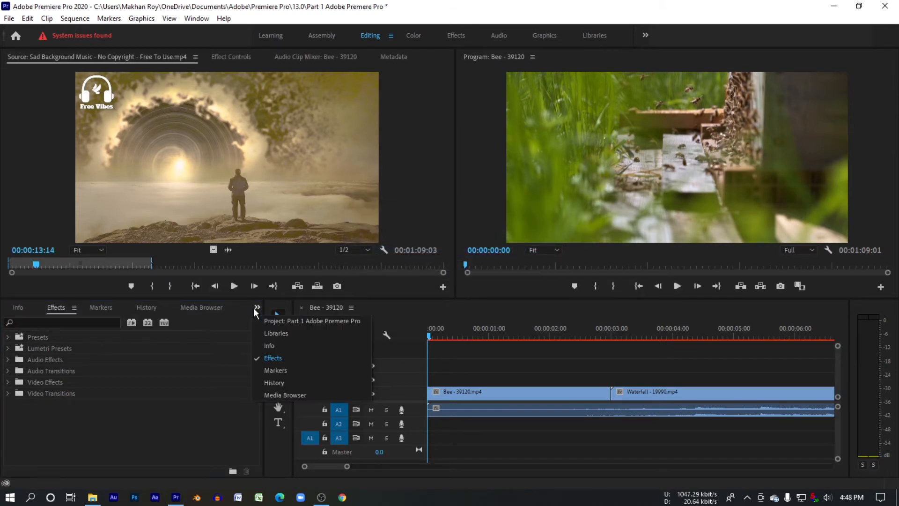
left_click(257, 307)
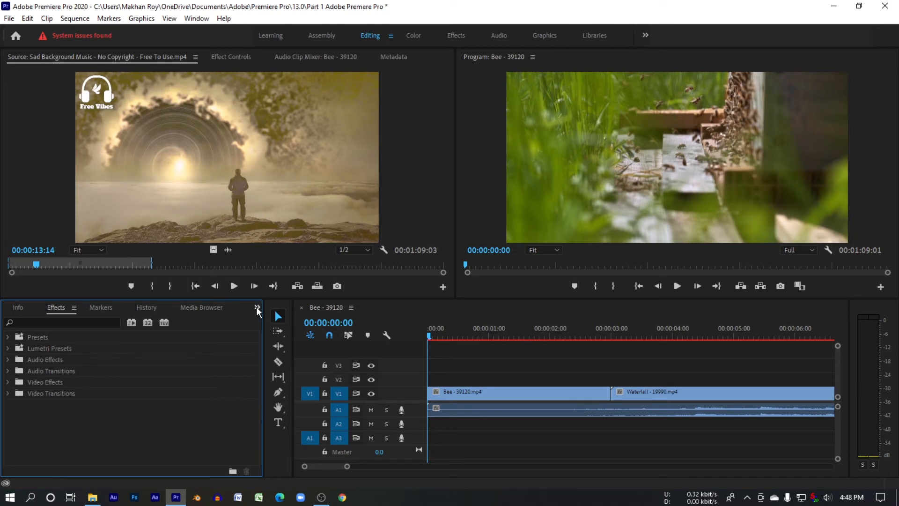
left_click(256, 308)
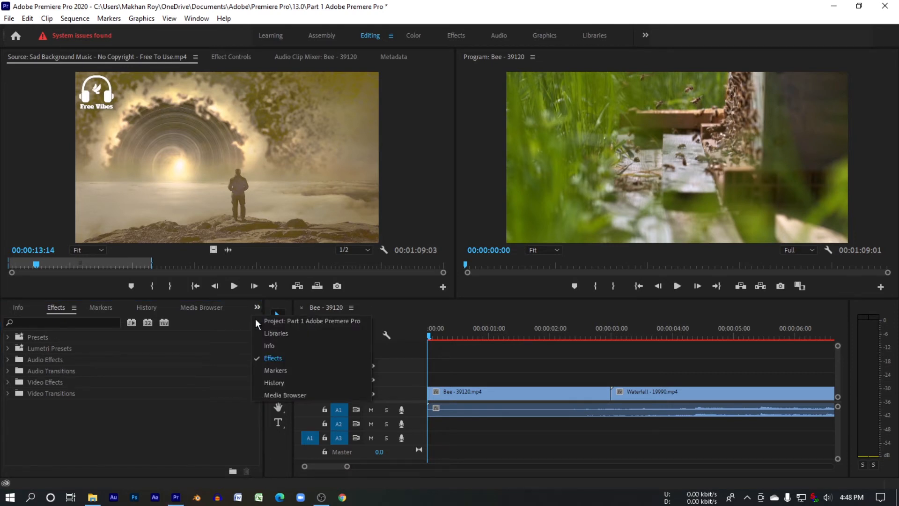
left_click(254, 312)
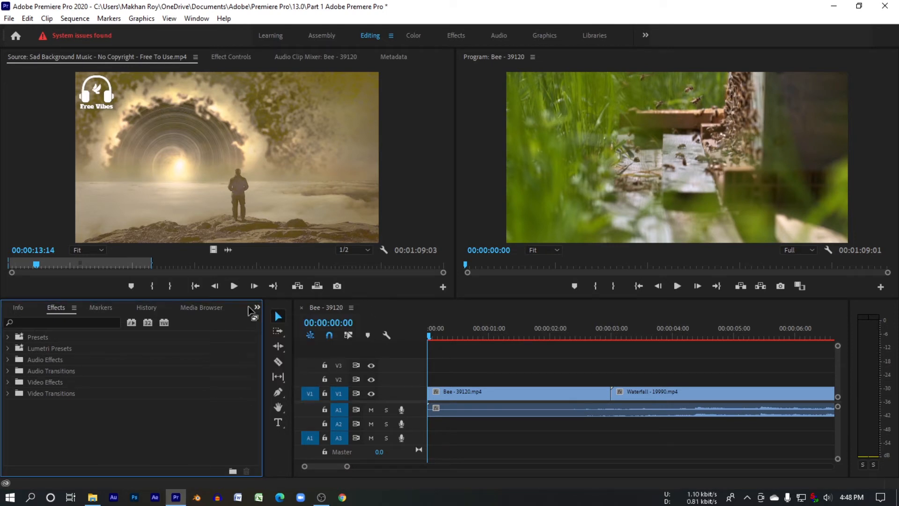
left_click(99, 307)
left_click(155, 307)
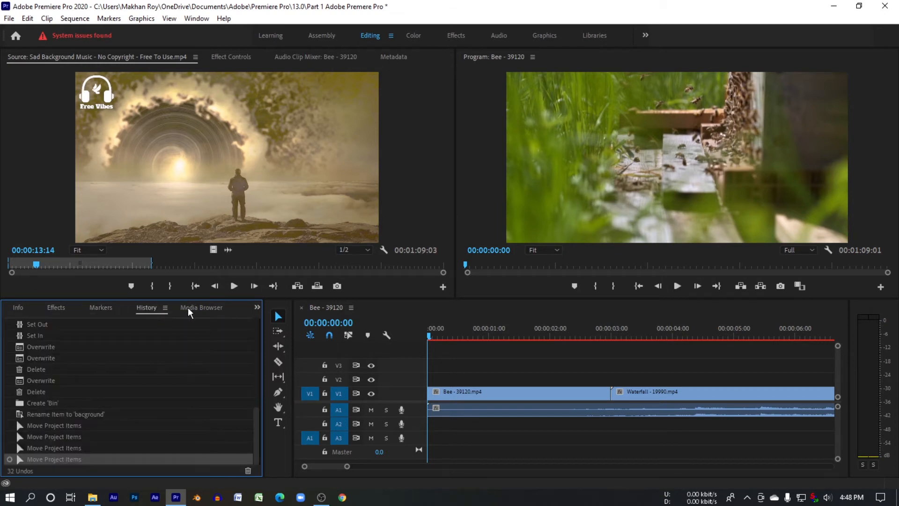
left_click(210, 311)
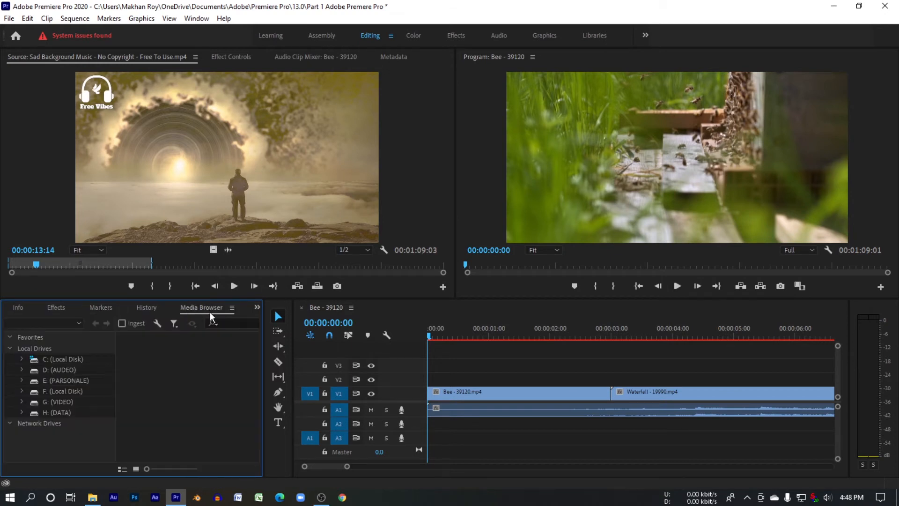
left_click(255, 307)
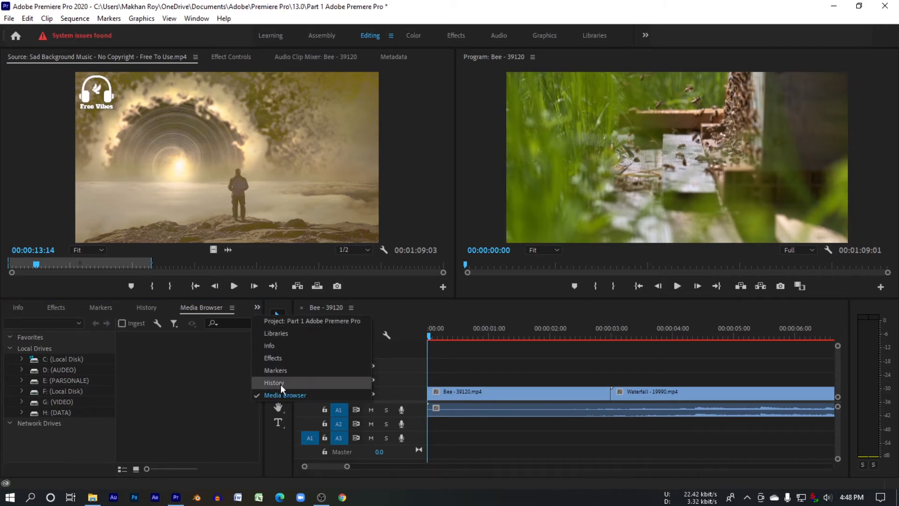
left_click(290, 322)
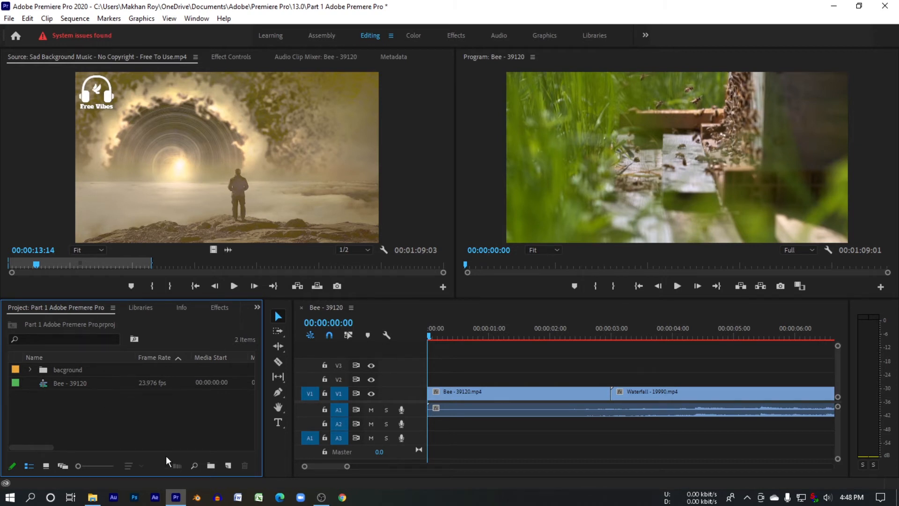
Step: Clear the In and Out points of the background music clip in the Source Monitor and move its playhead to 00:00:35:12
left_click(207, 160)
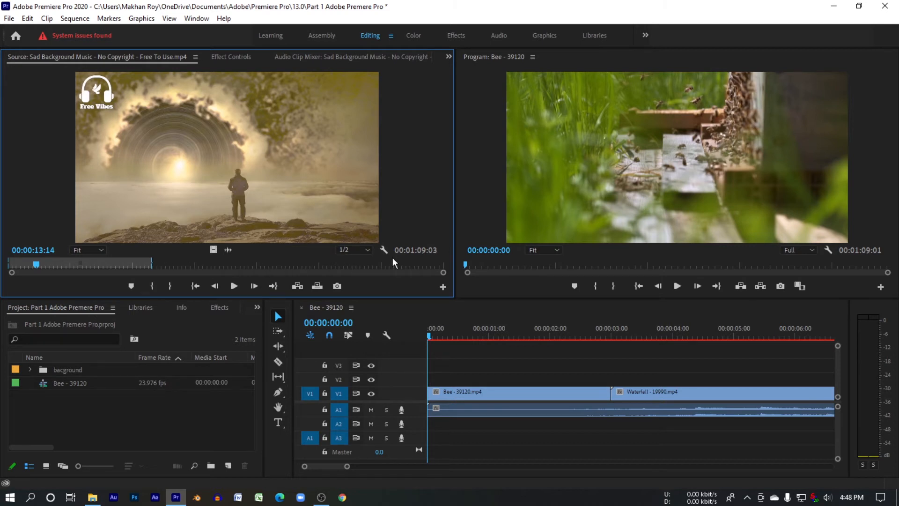
left_click(120, 263)
right_click(138, 260)
left_click(100, 264)
right_click(100, 264)
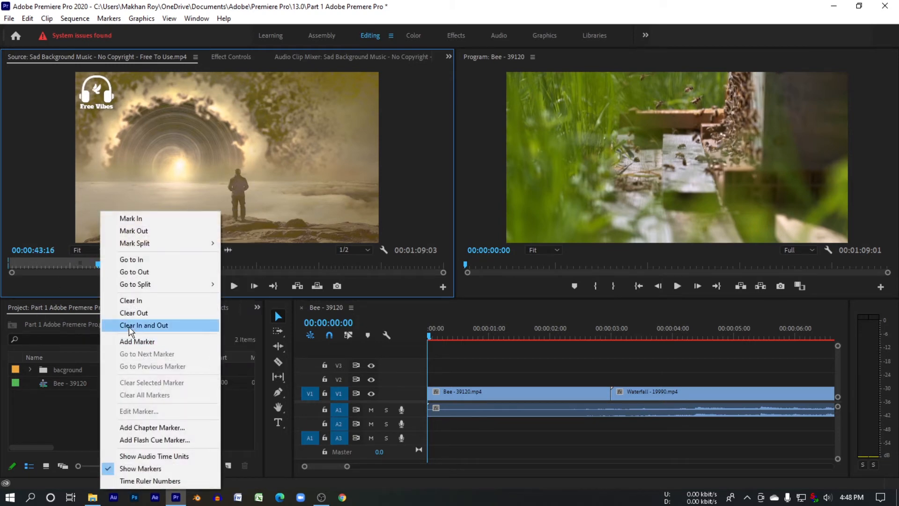
left_click(164, 326)
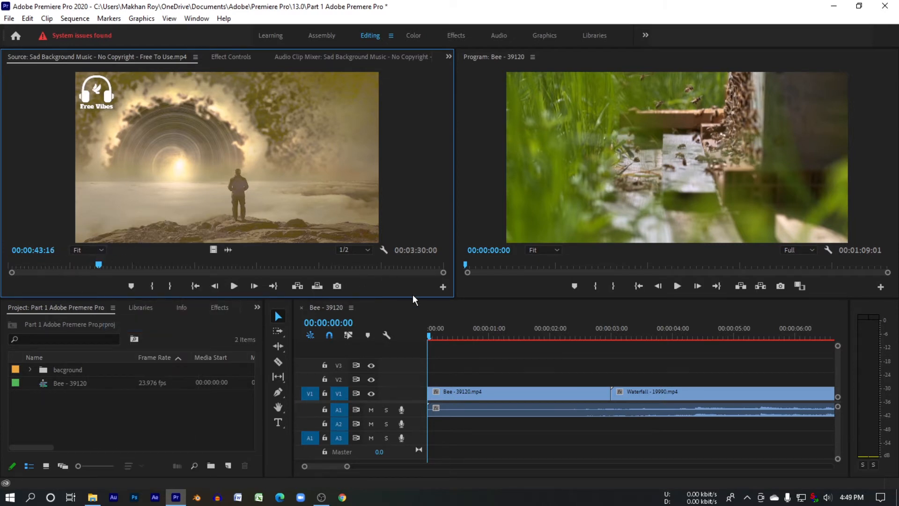
left_click_drag(96, 263, 80, 264)
Step: Check the contents of the bacground bin, select the Bee - 39120 sequence, and leave the bin expanded
left_click(30, 369)
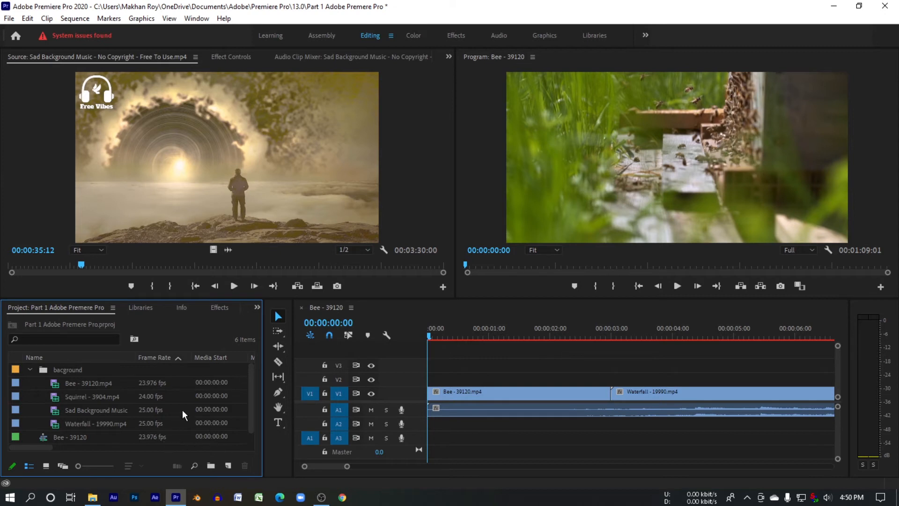
left_click(30, 369)
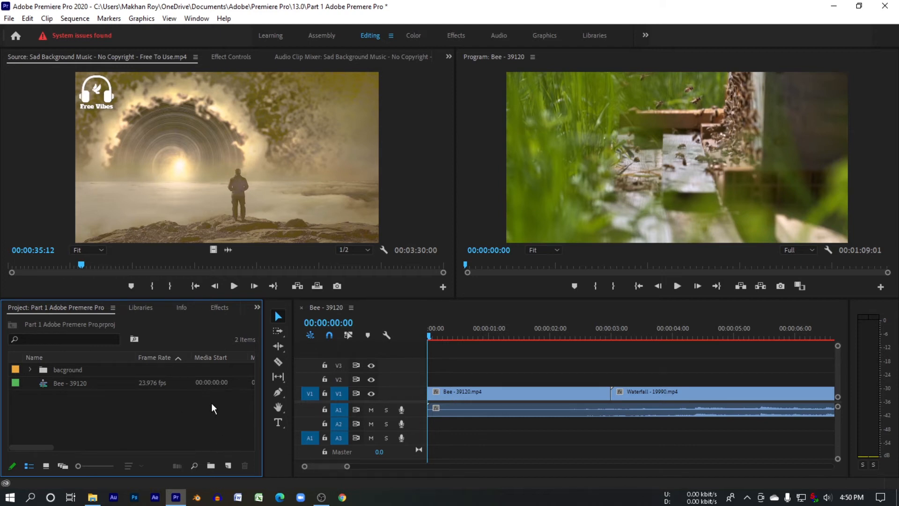
left_click(142, 380)
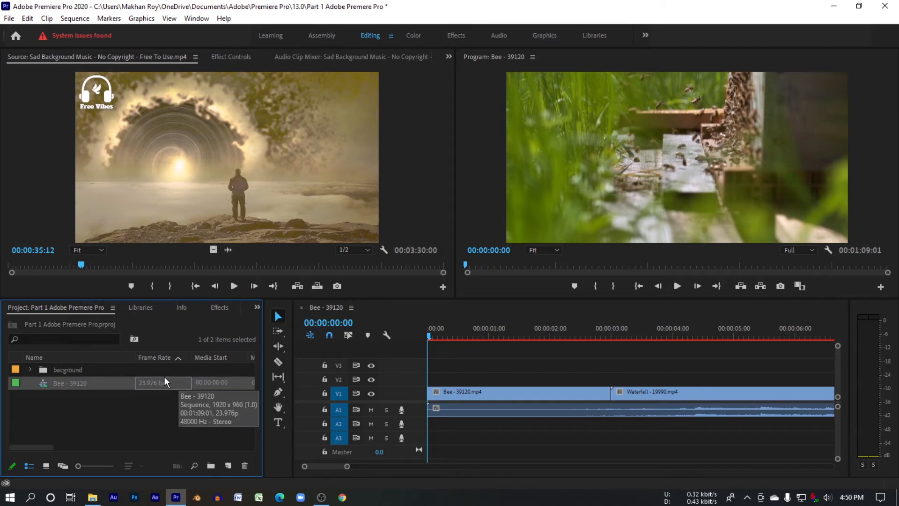
left_click(29, 369)
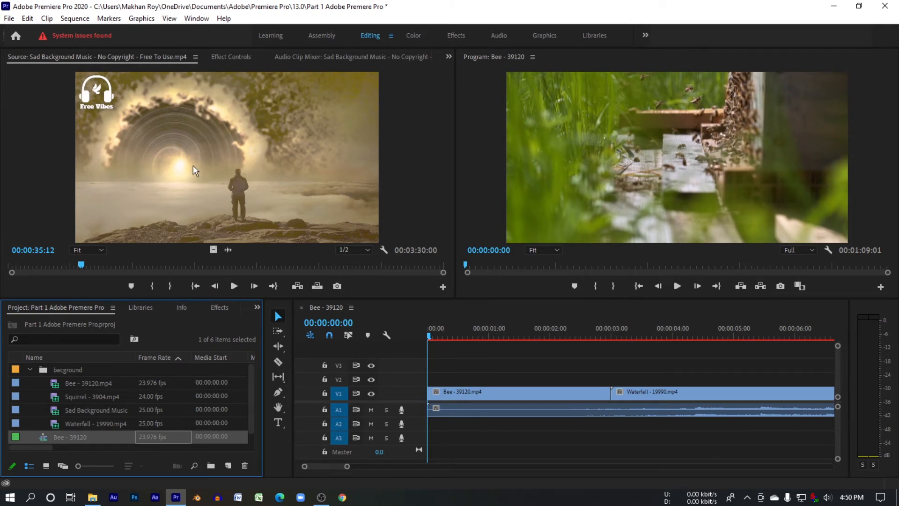
Step: Look at the music clip's Effect Controls, Audio Clip Mixer and Metadata, return to the Source Monitor, and make the timeline active
left_click(229, 56)
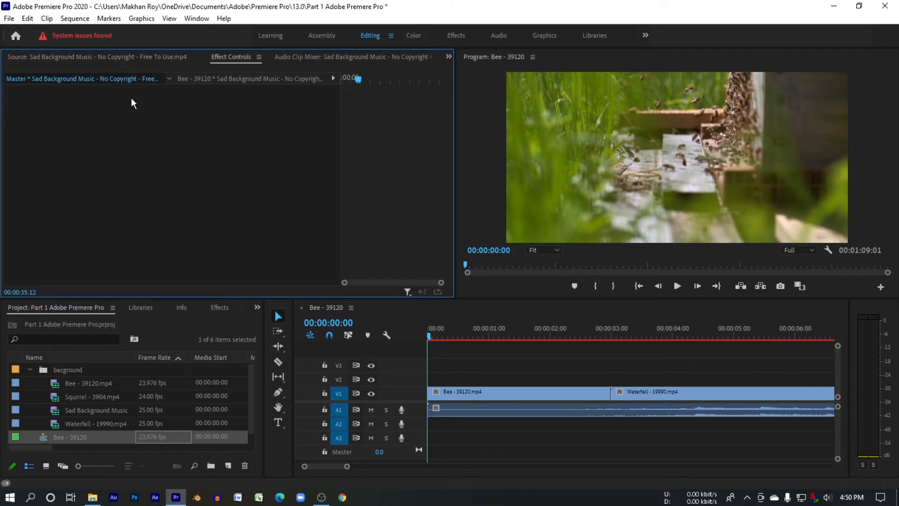
left_click(100, 58)
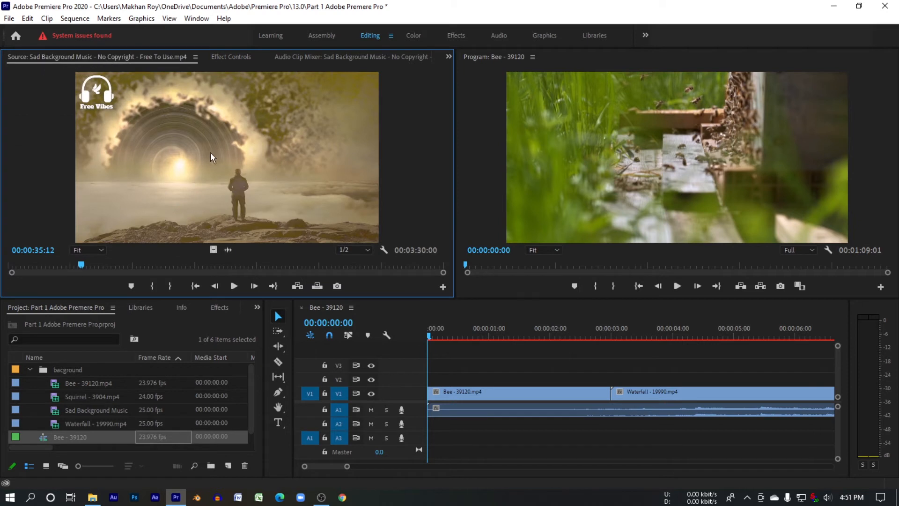
left_click(220, 59)
left_click(305, 57)
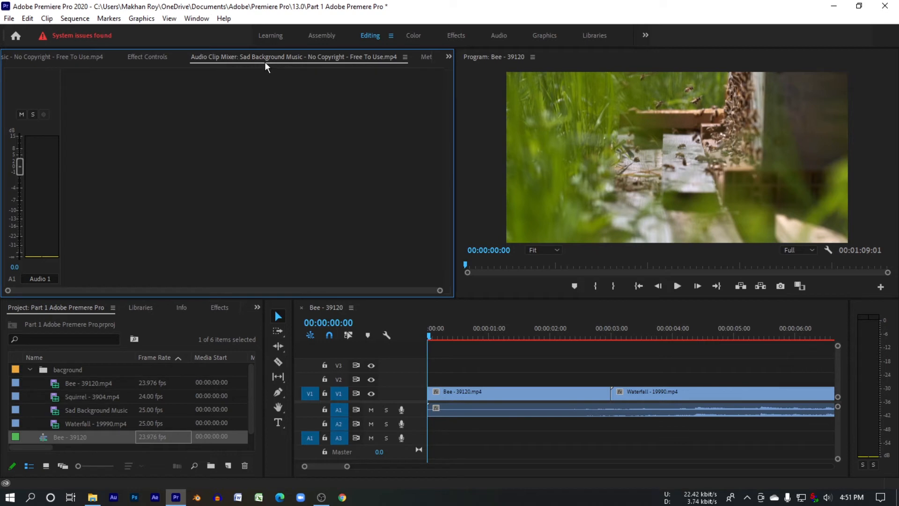
left_click(419, 57)
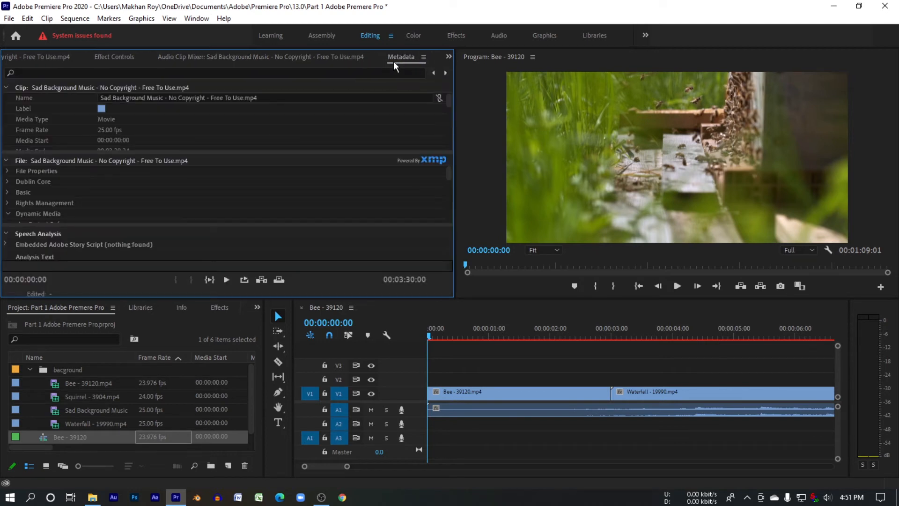
left_click(448, 57)
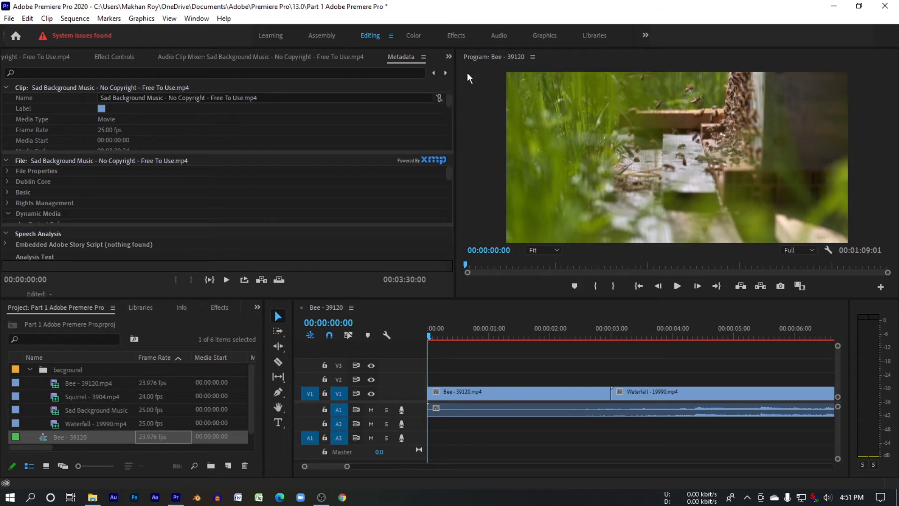
left_click(467, 71)
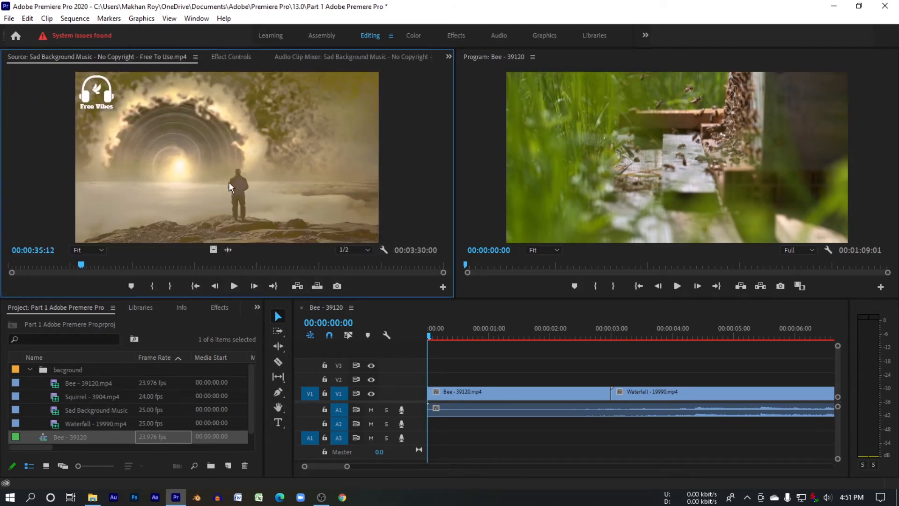
left_click(487, 370)
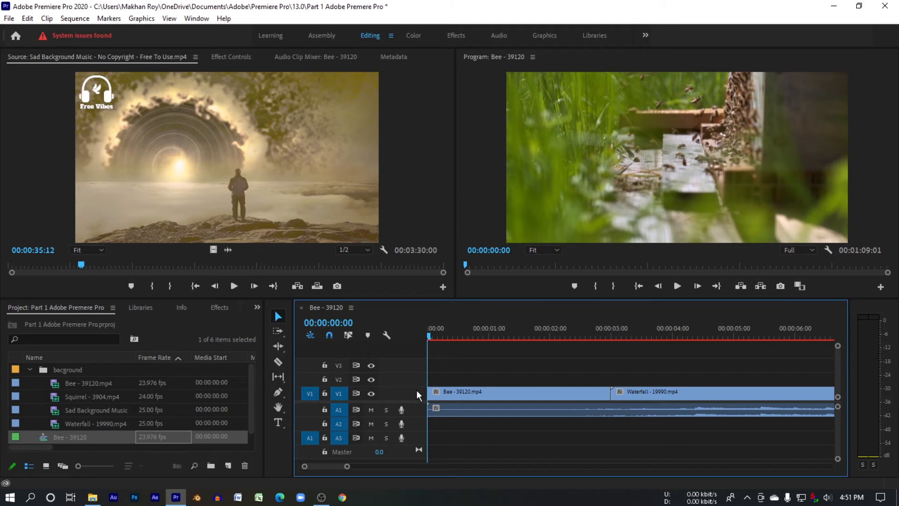
Step: Select and deselect all timeline clips, then try shifting the Waterfall - 19990.mp4 clip on V1 while toggling snapping
key("ctrl+a")
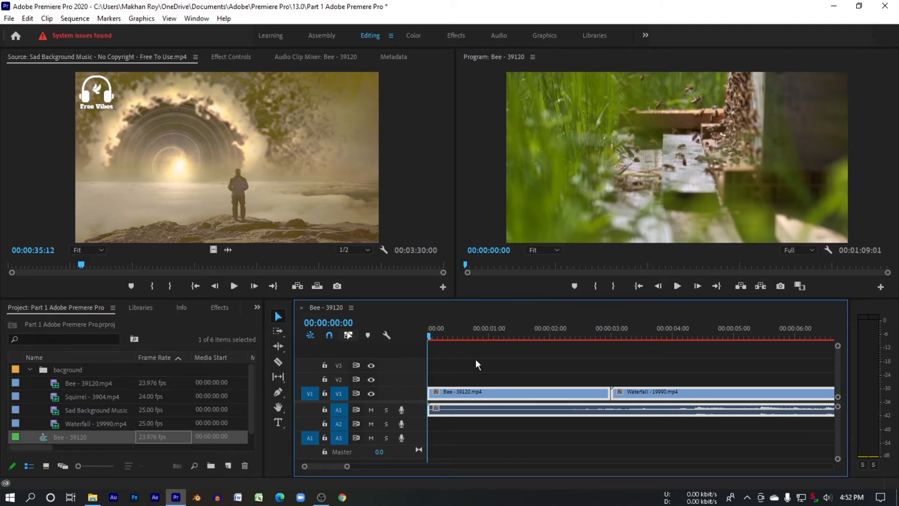
left_click(462, 375)
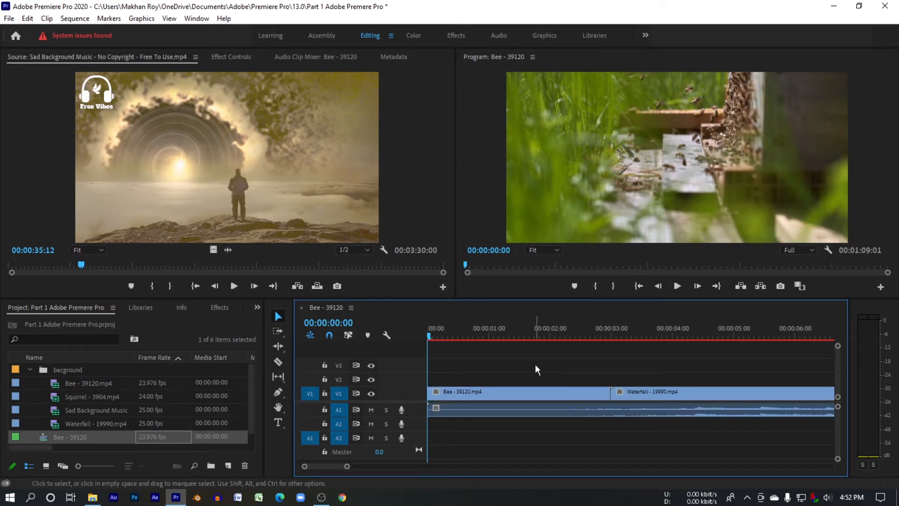
left_click(628, 395)
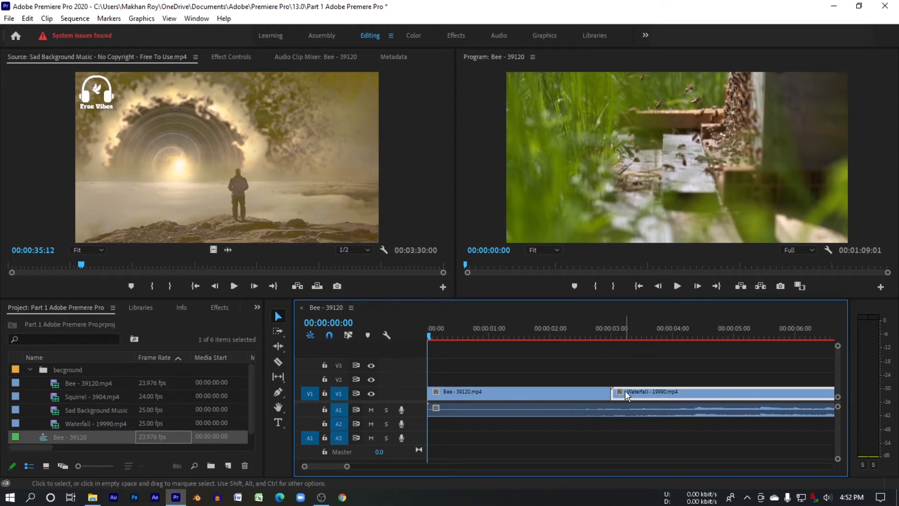
left_click_drag(627, 395, 654, 393)
left_click_drag(673, 392, 650, 402)
left_click_drag(627, 394, 638, 390)
left_click(330, 336)
mouse_move(624, 394)
left_mouse_down()
mouse_move(654, 392)
mouse_move(627, 396)
left_mouse_up()
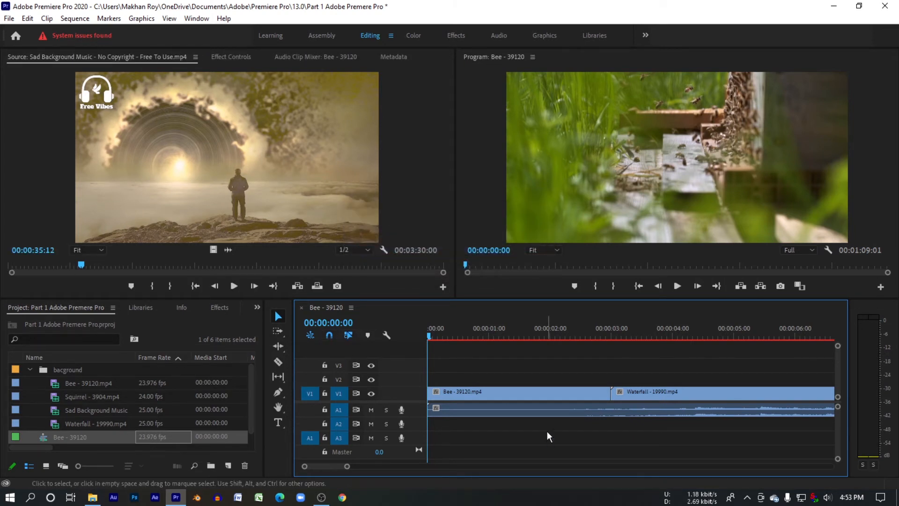
left_click_drag(527, 363, 713, 441)
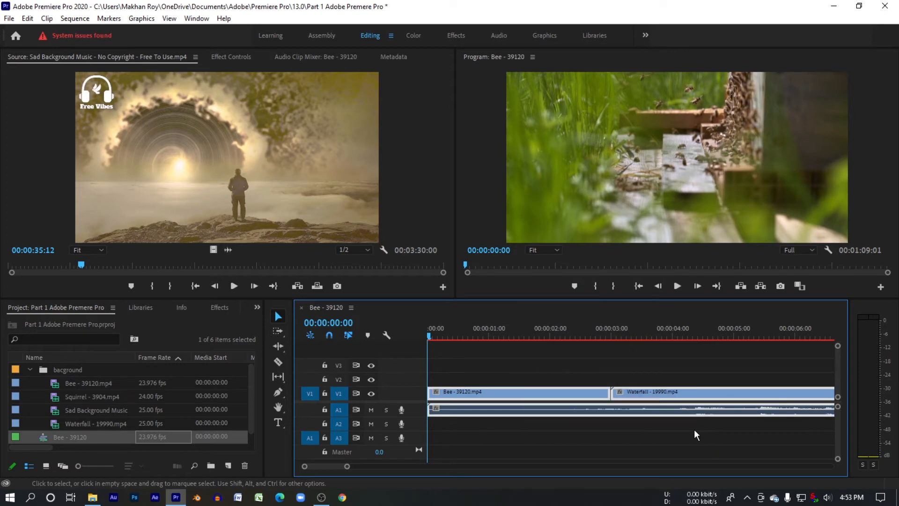
right_click(598, 399)
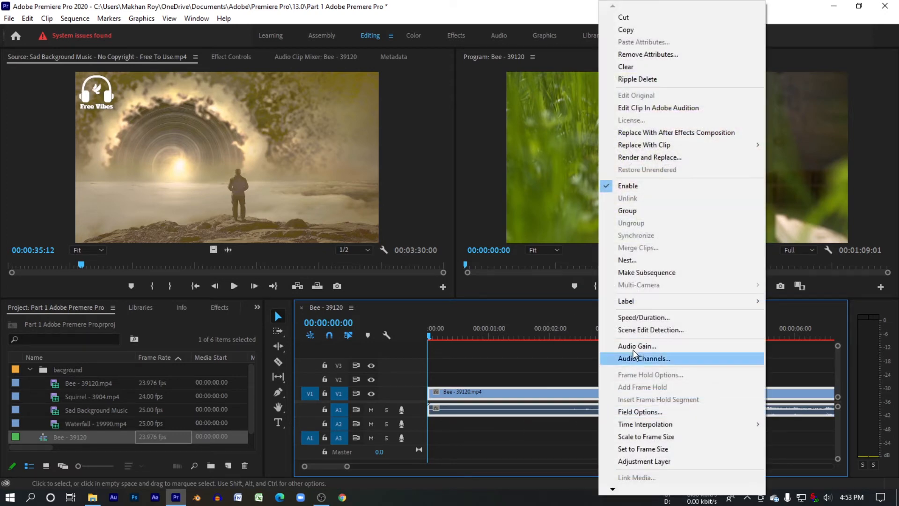
left_click(587, 372)
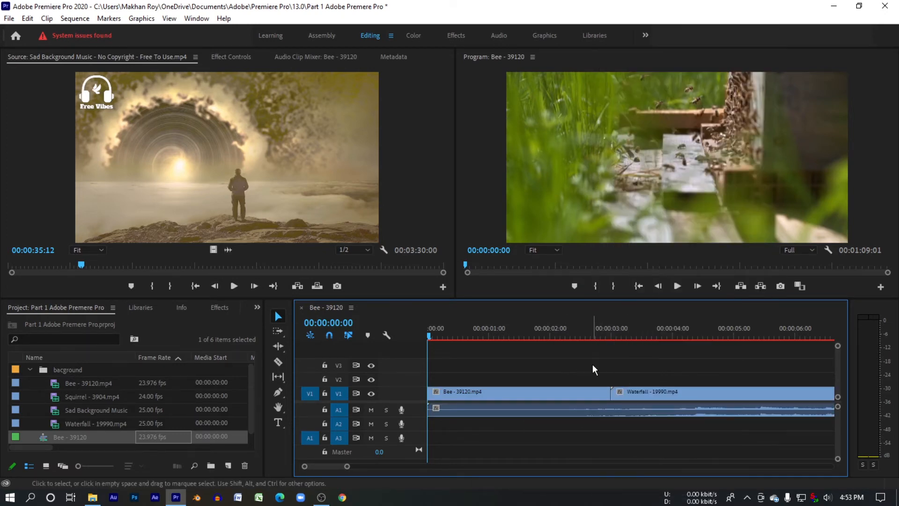
left_click_drag(592, 364, 603, 379)
Step: Link the Bee - 39120.mp4 clip on V1 with the music clip on A1 and clear the selection
left_click(539, 393)
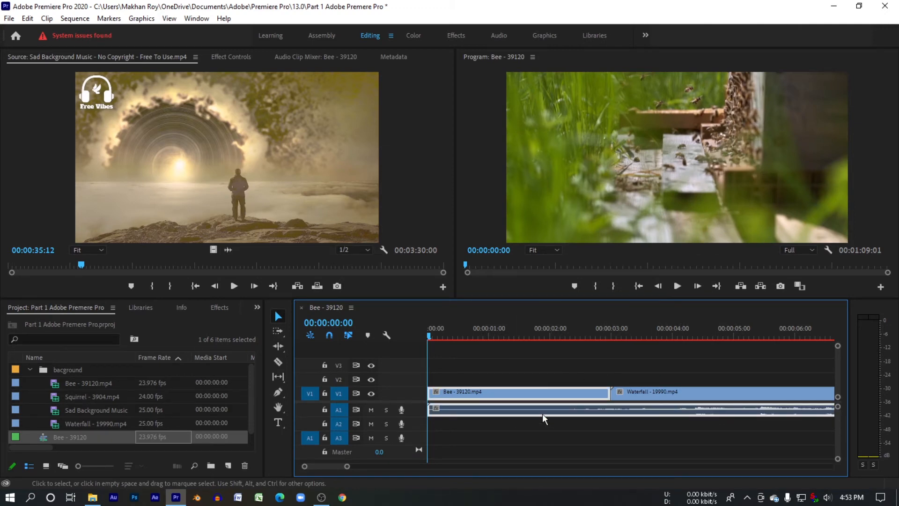
right_click(541, 393)
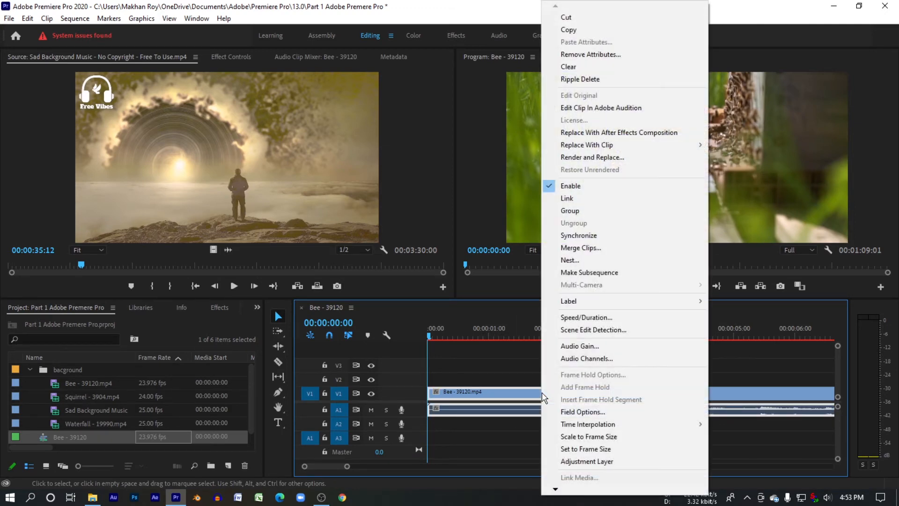
left_click(566, 200)
left_click(557, 367)
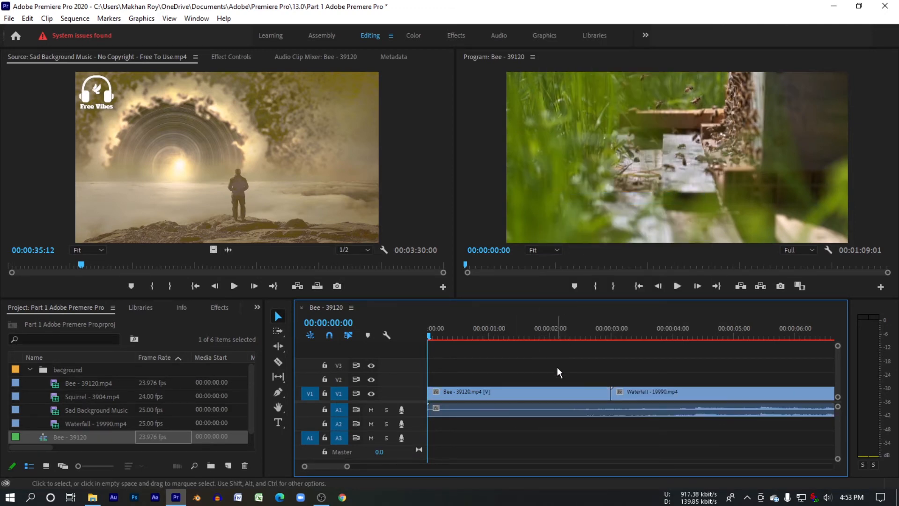
Step: Select the linked Bee video and music clips, try deleting them together, and undo the deletion
left_click(559, 396)
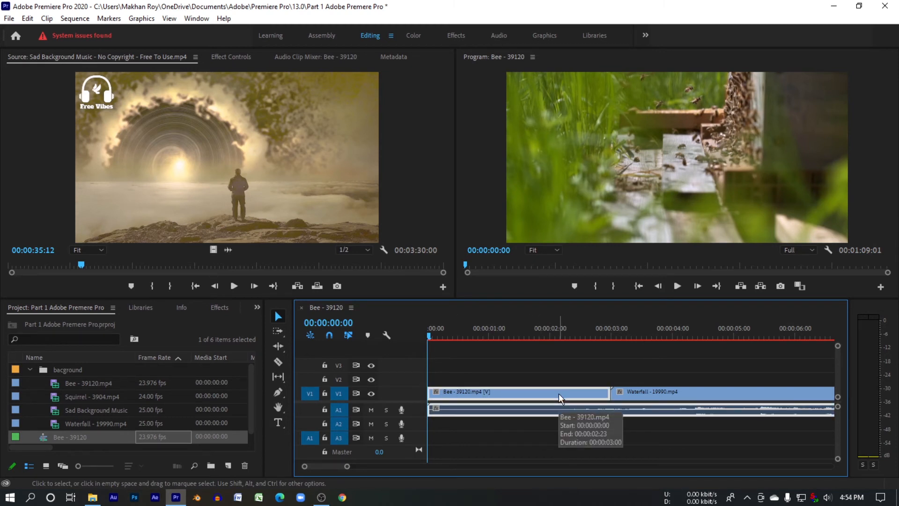
left_click(627, 435)
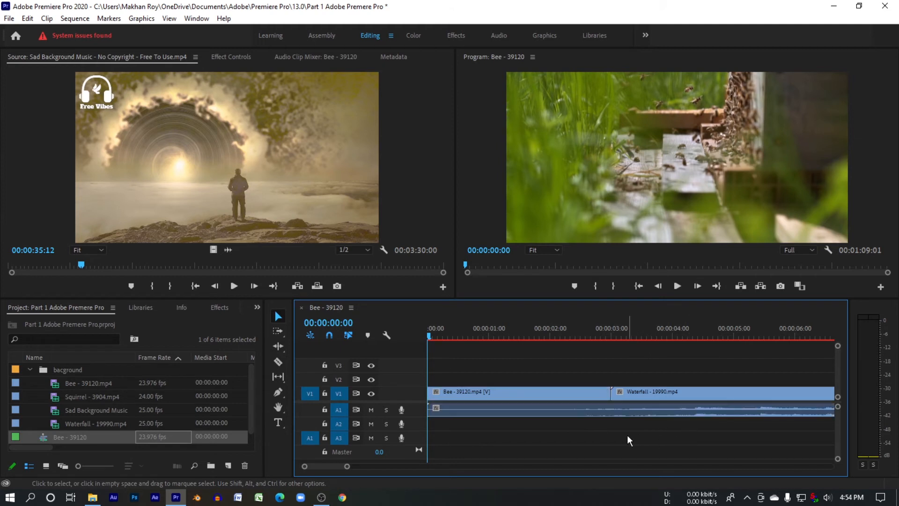
left_click(552, 397)
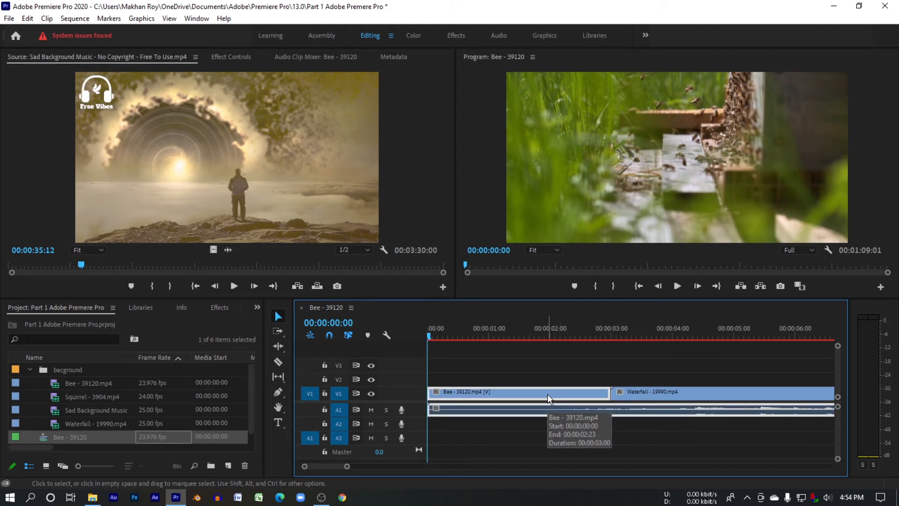
key("Delete")
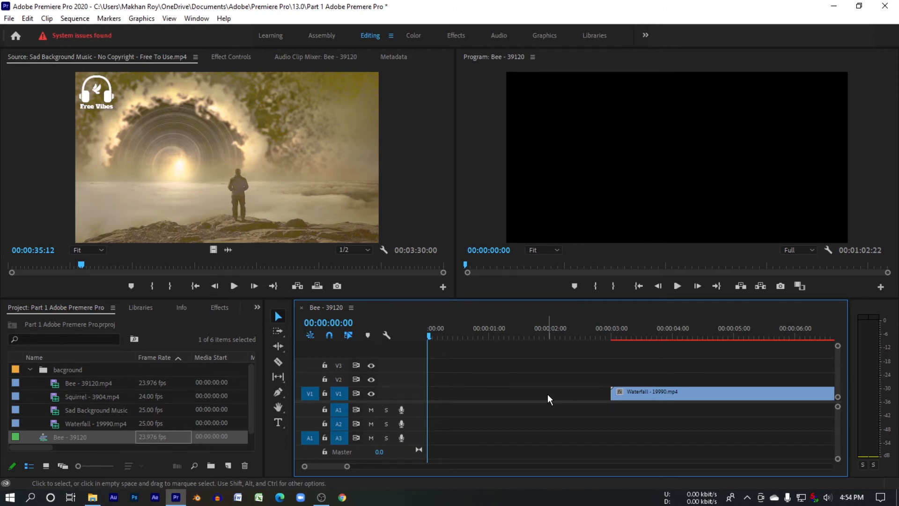
key("ctrl+z")
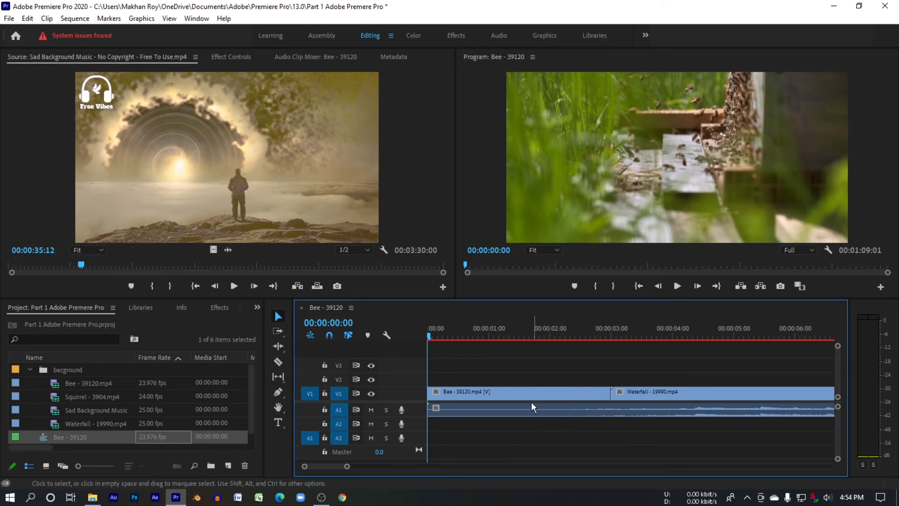
Step: Turn Linked Selection off, select the Bee video and the music clip separately, and turn Linked Selection back on
left_click(538, 392)
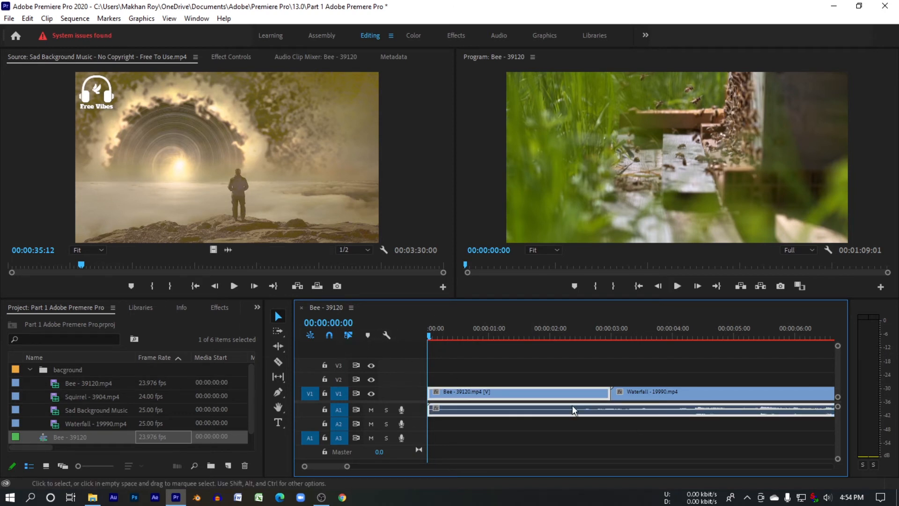
left_click(354, 339)
left_click(355, 334)
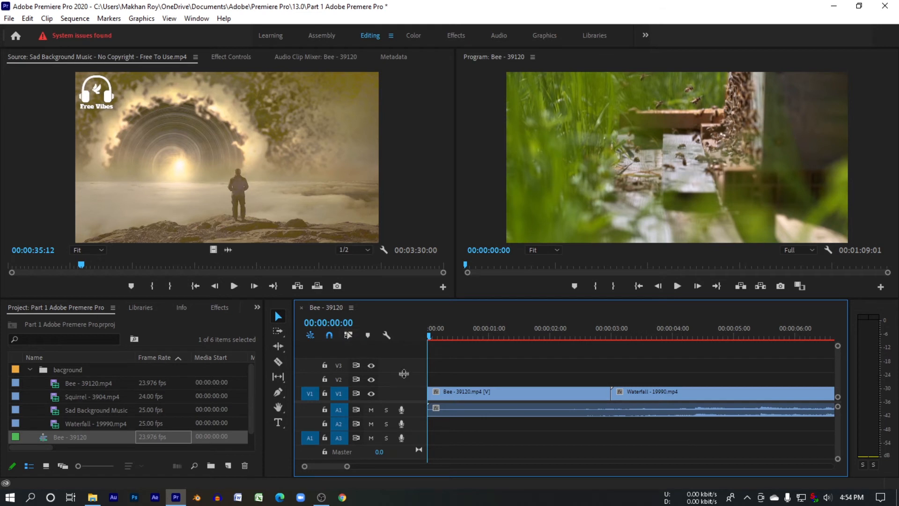
left_click(502, 393)
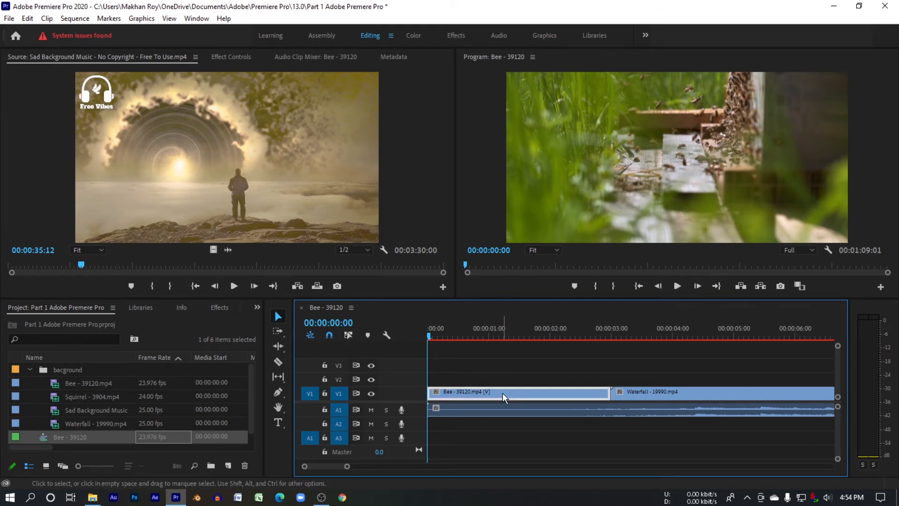
left_click(495, 369)
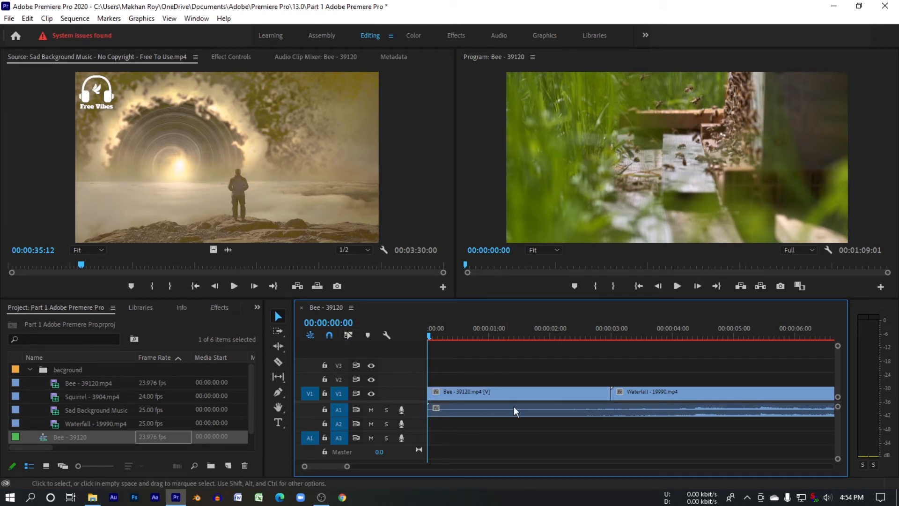
left_click(515, 408)
left_click(512, 380)
left_click(518, 392)
left_click(536, 425)
left_click(349, 336)
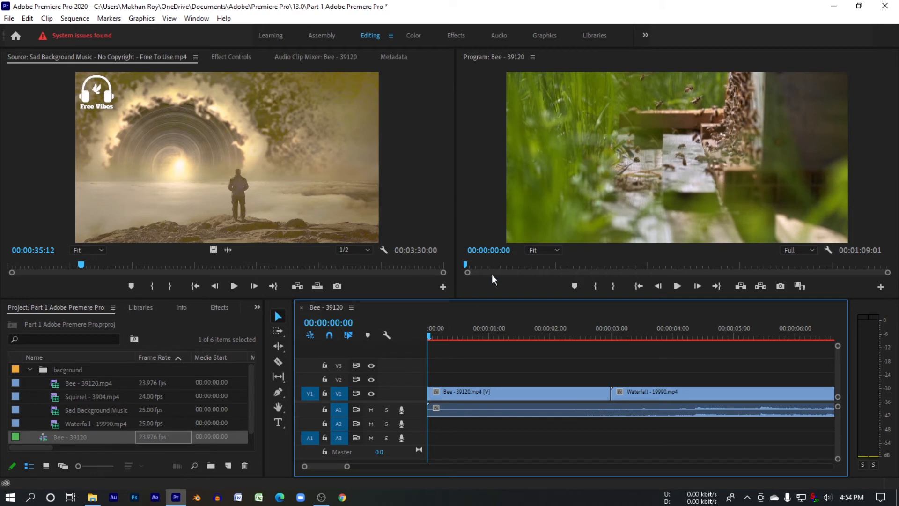
Step: Review the timeline display settings and switch Show Video Names off and on again
left_click(388, 334)
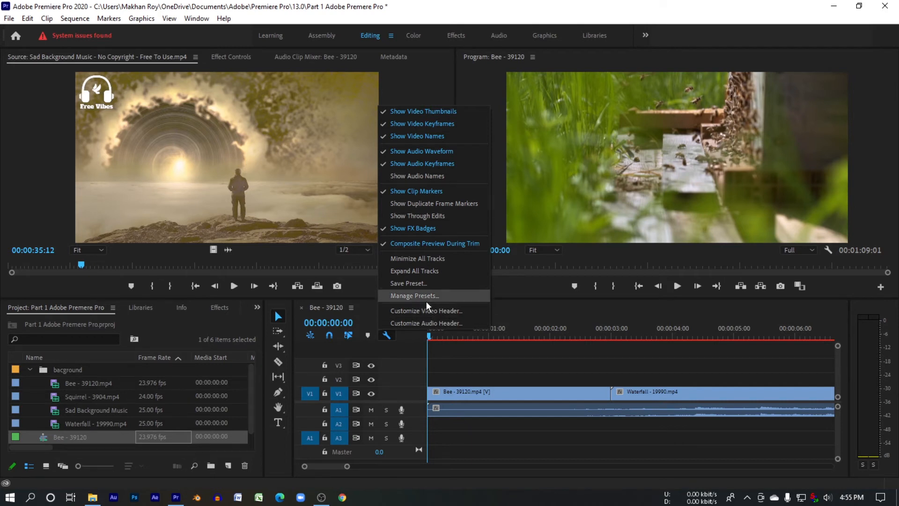
left_click(429, 338)
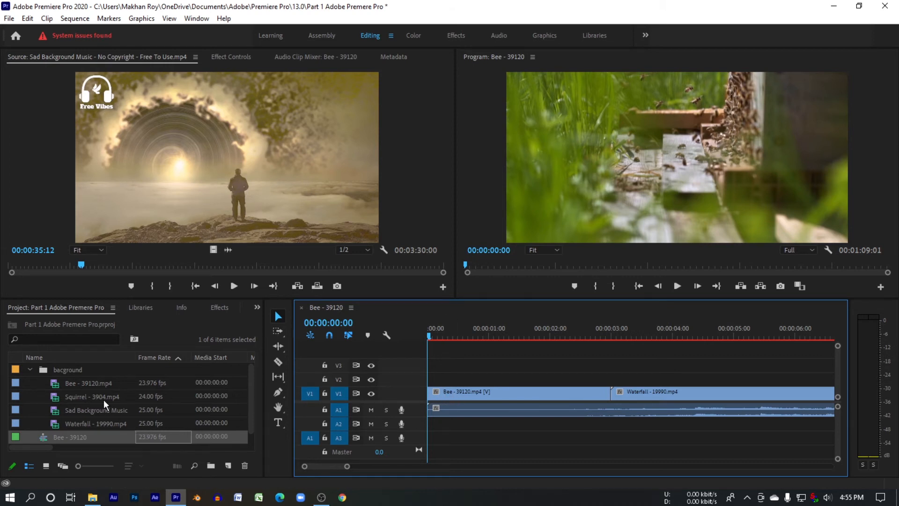
left_click(466, 392)
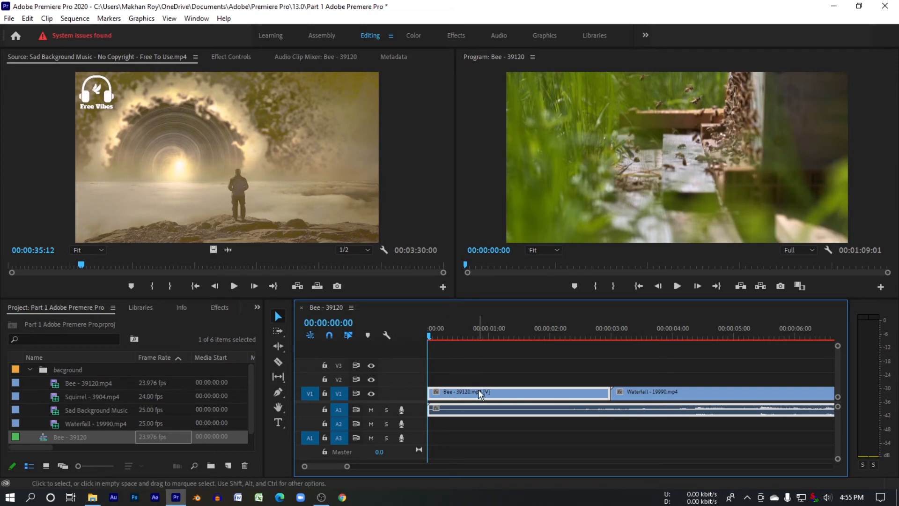
left_click(385, 326)
left_click(385, 336)
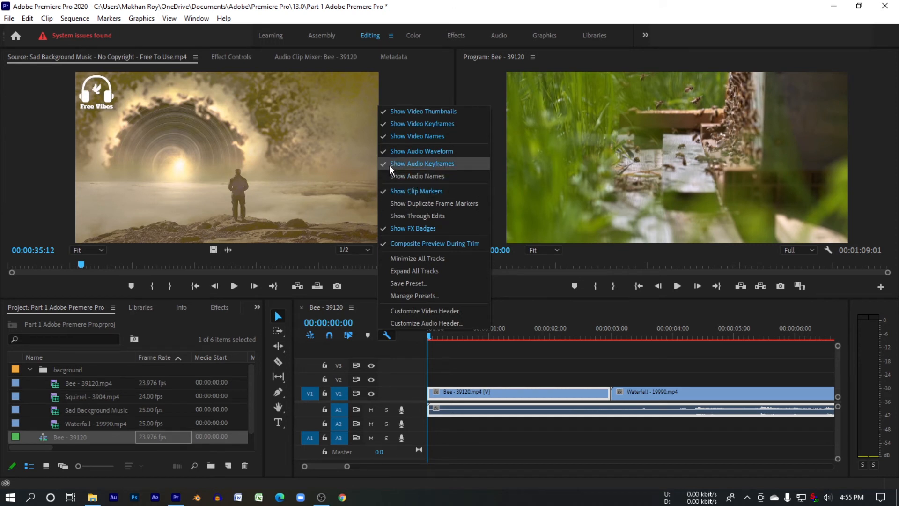
left_click(443, 135)
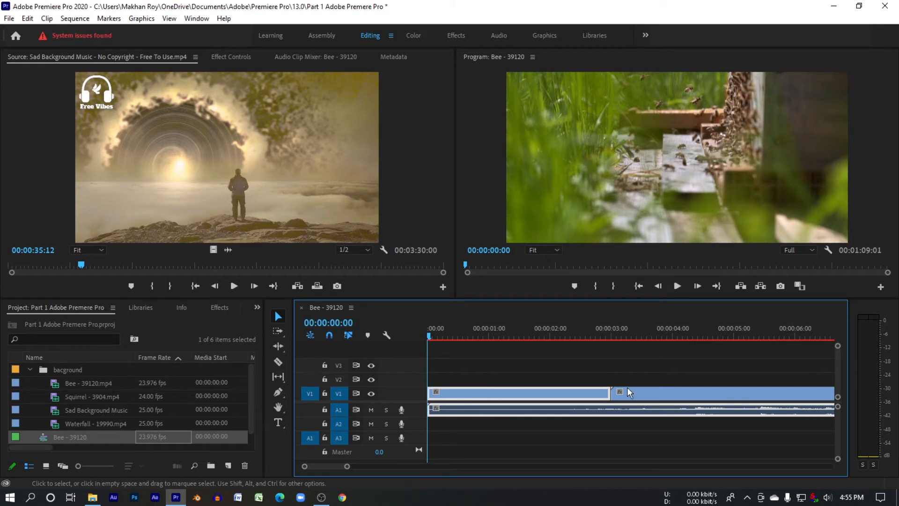
left_click(387, 336)
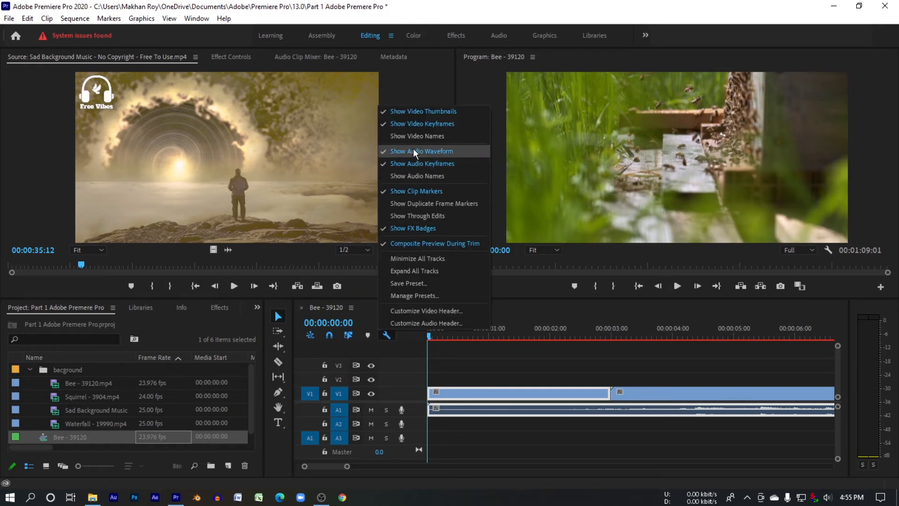
left_click(417, 136)
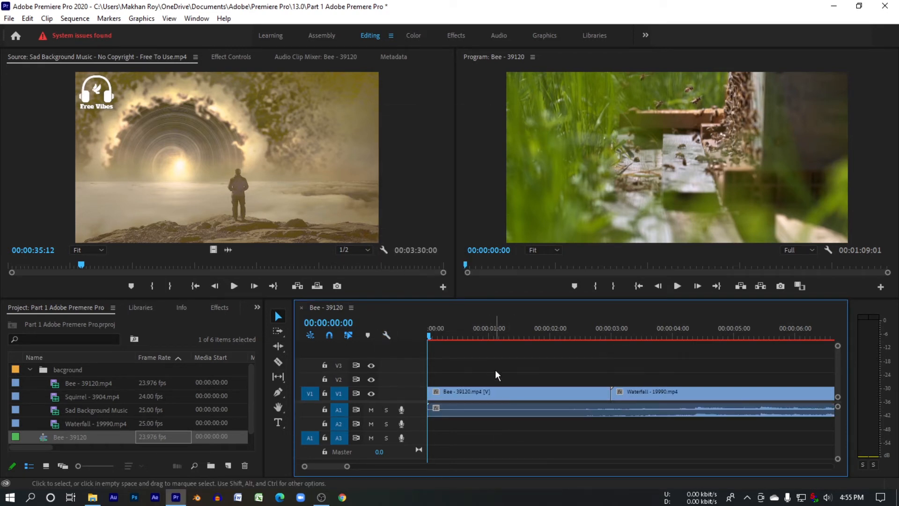
left_click(391, 335)
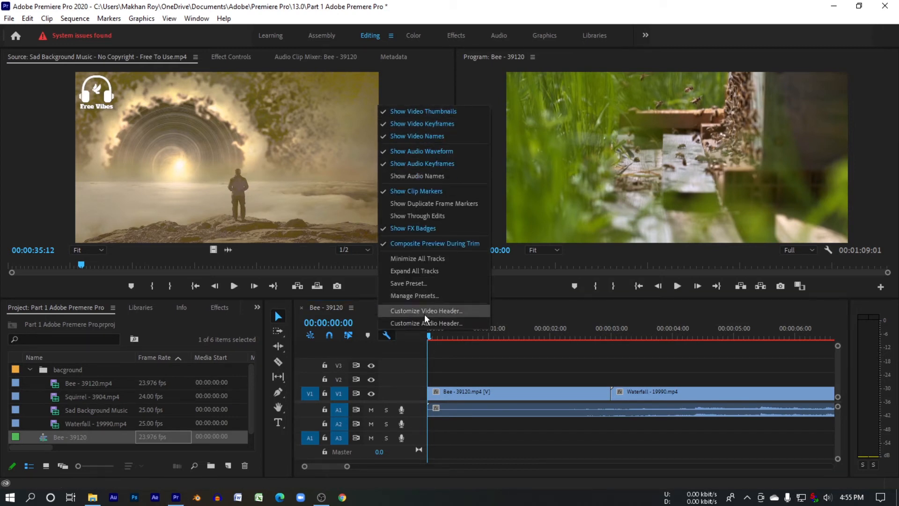
left_click(440, 363)
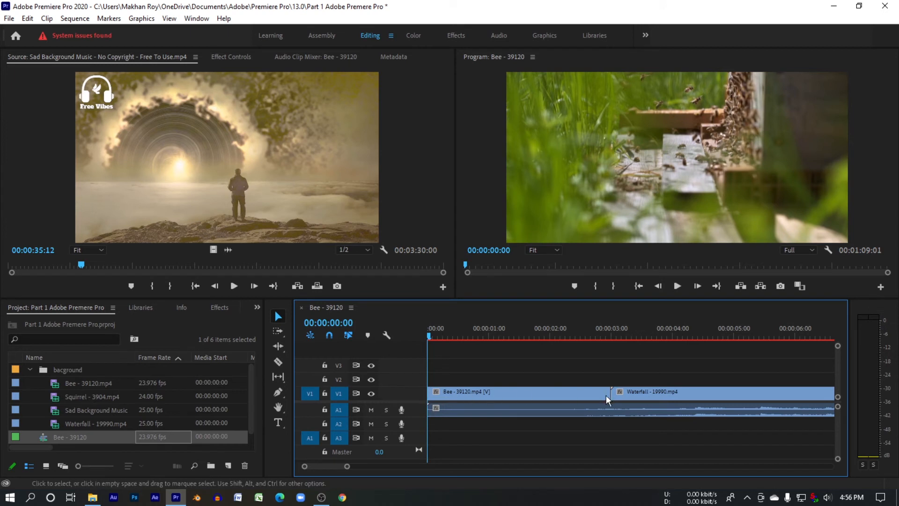
Step: Try the output and lock toggles of track V1, restoring both, and select Squirrel - 3904.mp4 in the bacground bin
left_click(371, 393)
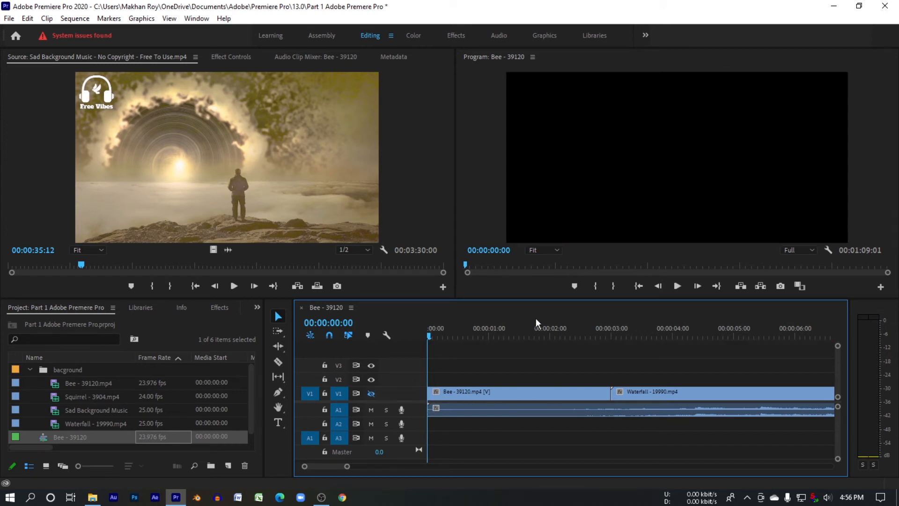
left_click(372, 393)
left_click(193, 396)
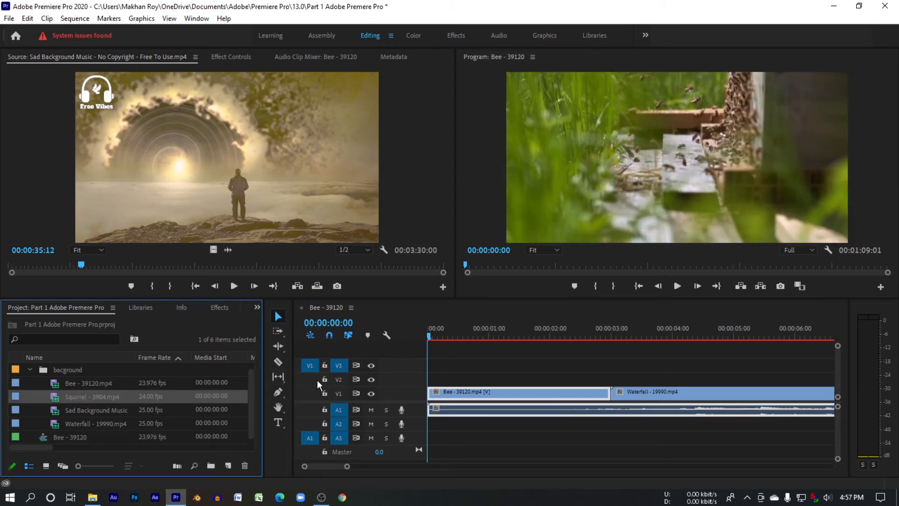
left_click(324, 394)
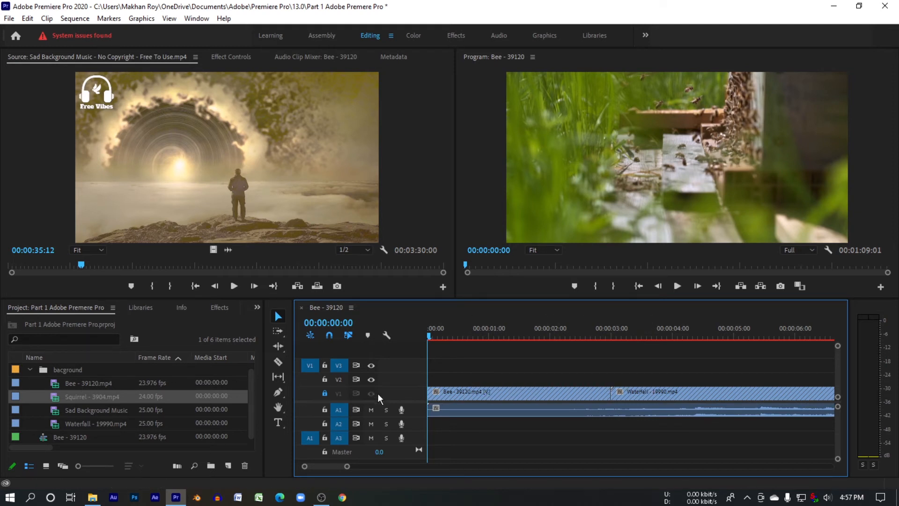
left_click(325, 393)
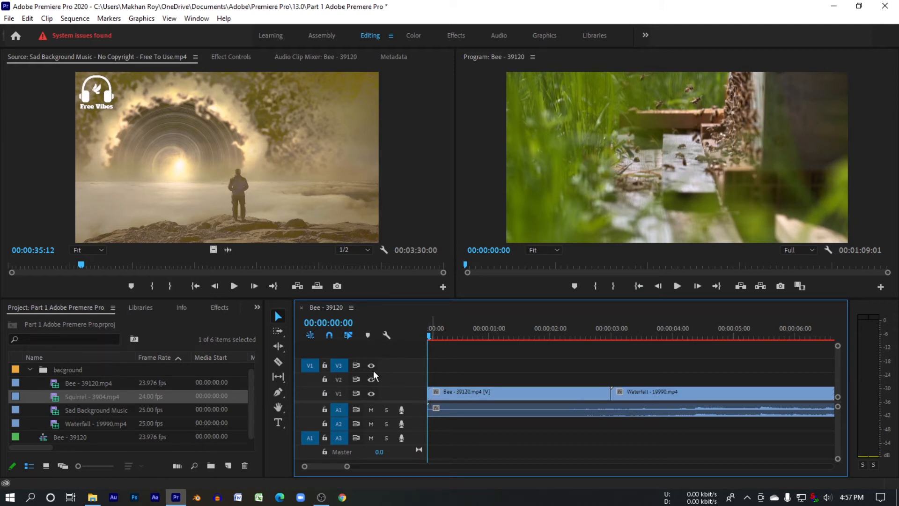
Step: Activate the Selection Tool and make the timeline active with no clip selected
left_click(277, 317)
left_click(275, 317)
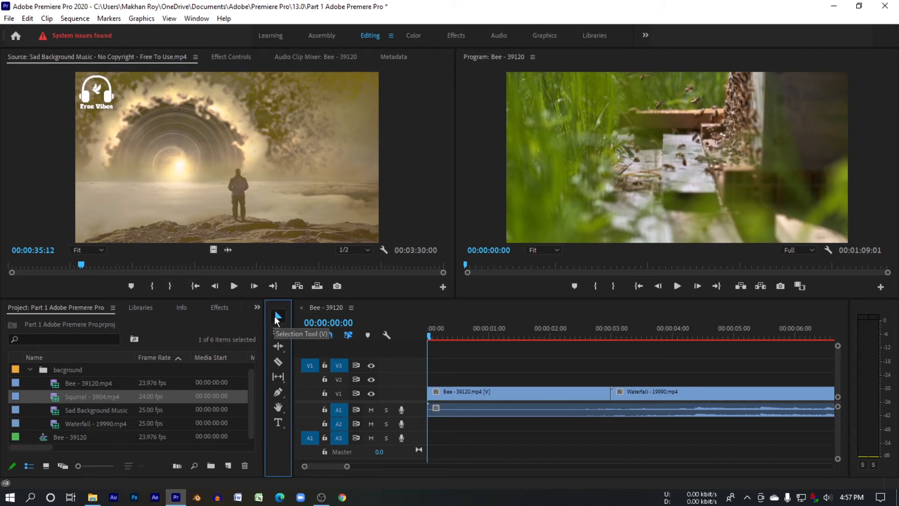
left_click(483, 363)
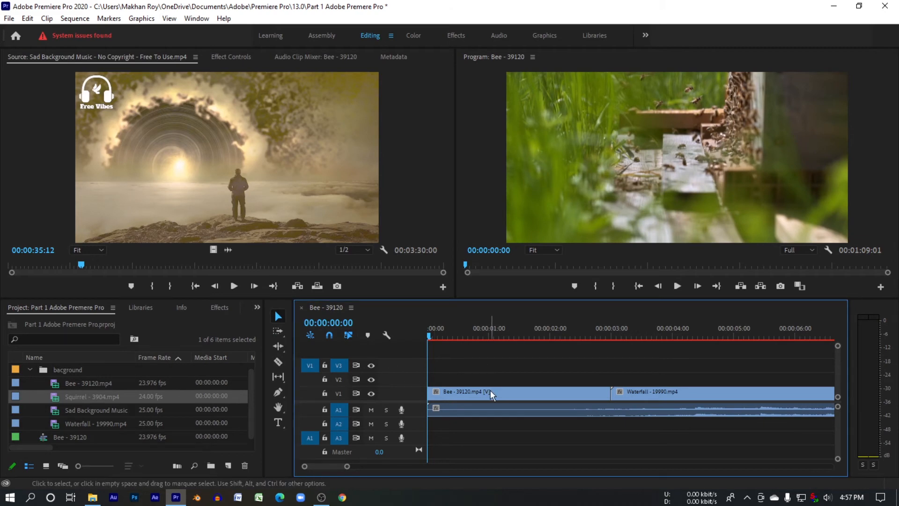
Step: Try the Selection Tool on the Bee and Waterfall clips, individually and with a marquee, and clear the selection
left_click(490, 390)
left_click(655, 394)
left_click_drag(558, 361, 606, 438)
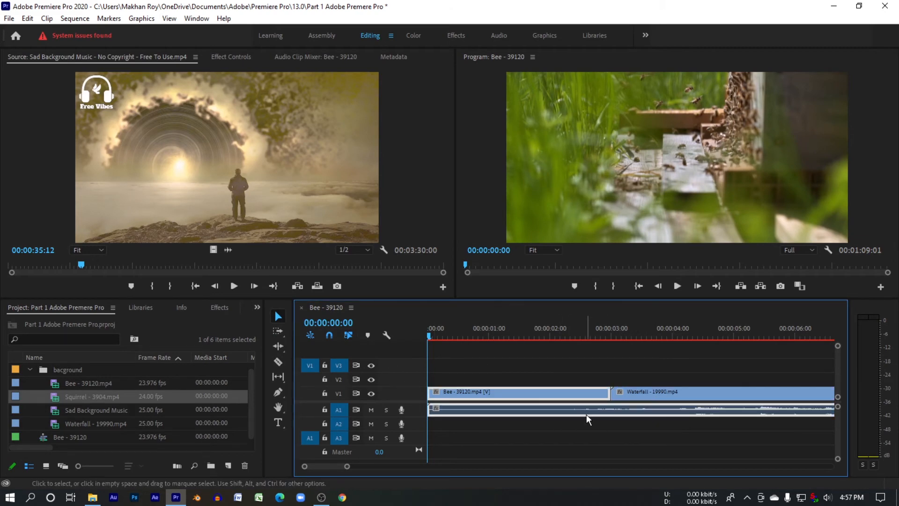
right_click(570, 399)
left_click(510, 352)
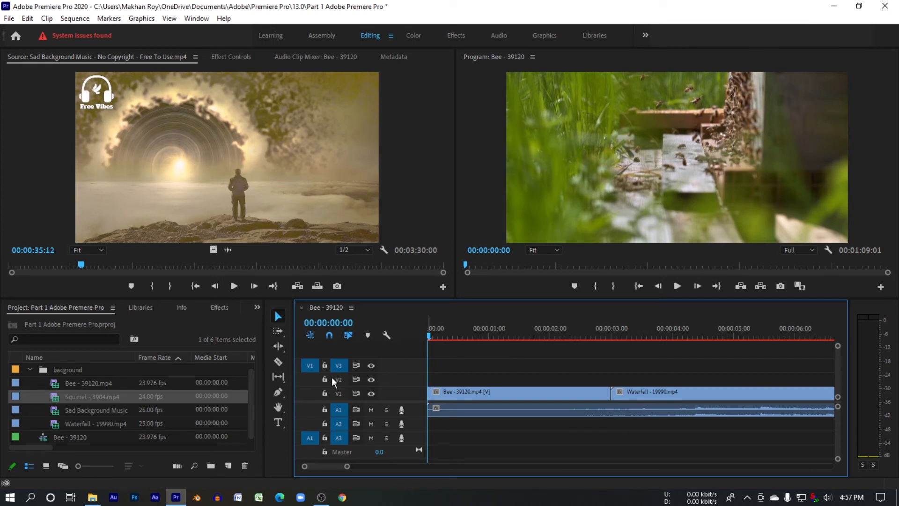
Step: Split the music with the Razor Tool where Bee meets Waterfall, cut the Waterfall clip with its audio at about 4.5 seconds, and return to the Selection Tool
left_click(278, 331)
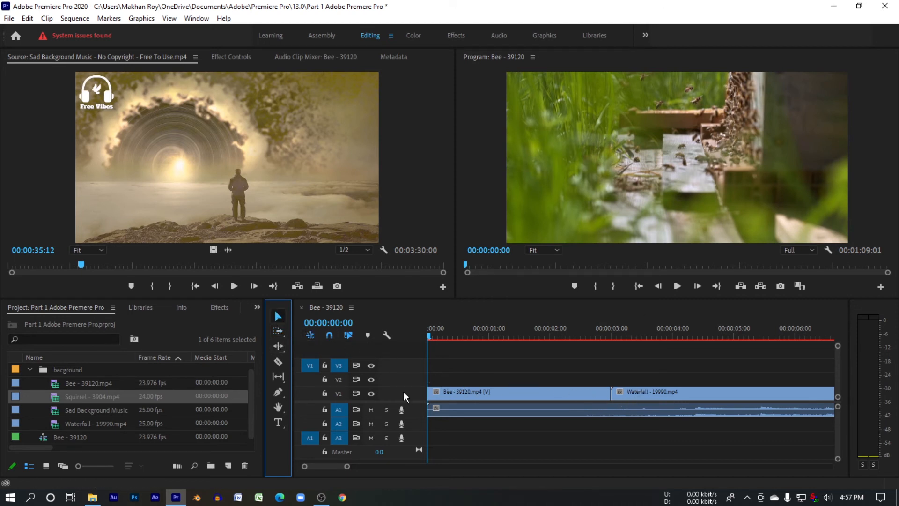
left_click(277, 363)
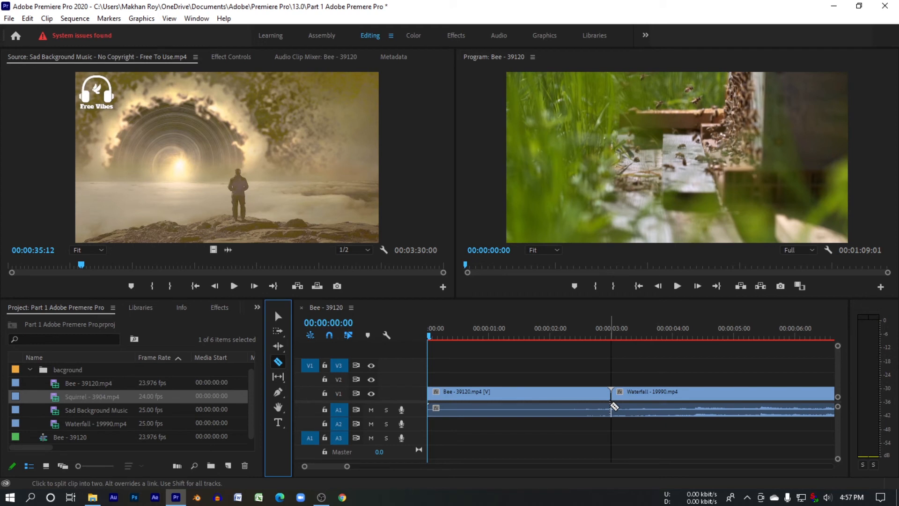
left_click(611, 406)
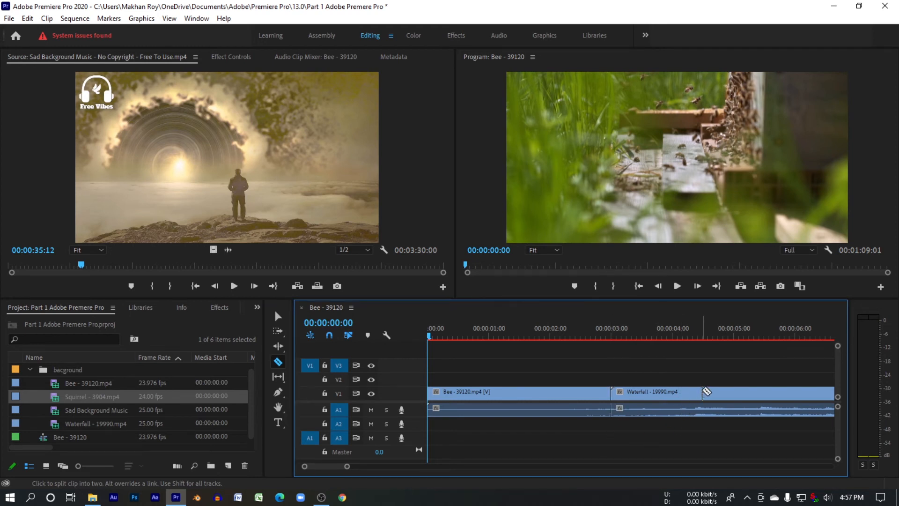
left_click(703, 391)
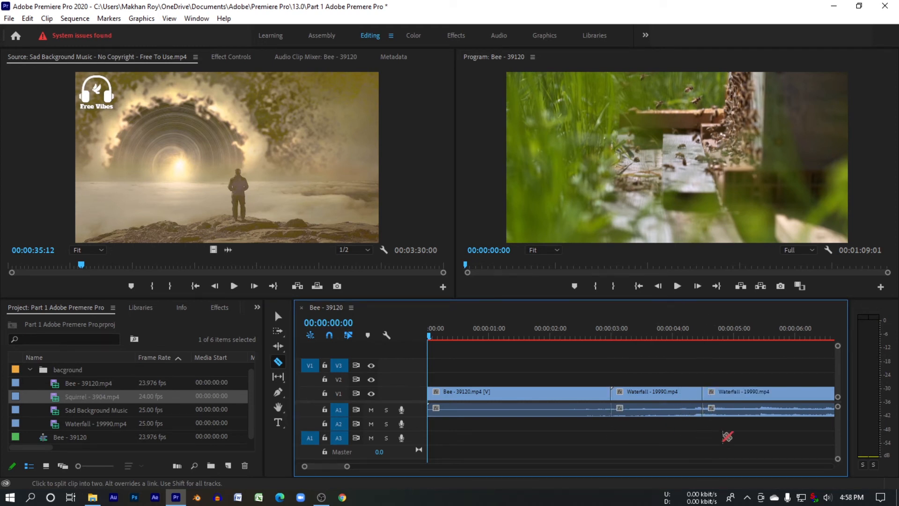
left_click(278, 317)
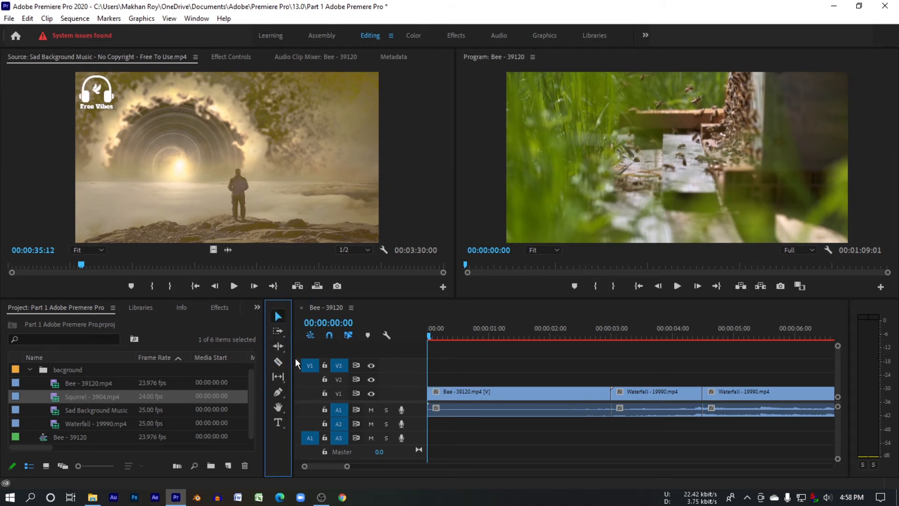
Step: Use the Track Select Forward Tool to move the second Waterfall piece and its audio about 15 frames later
left_click(276, 332)
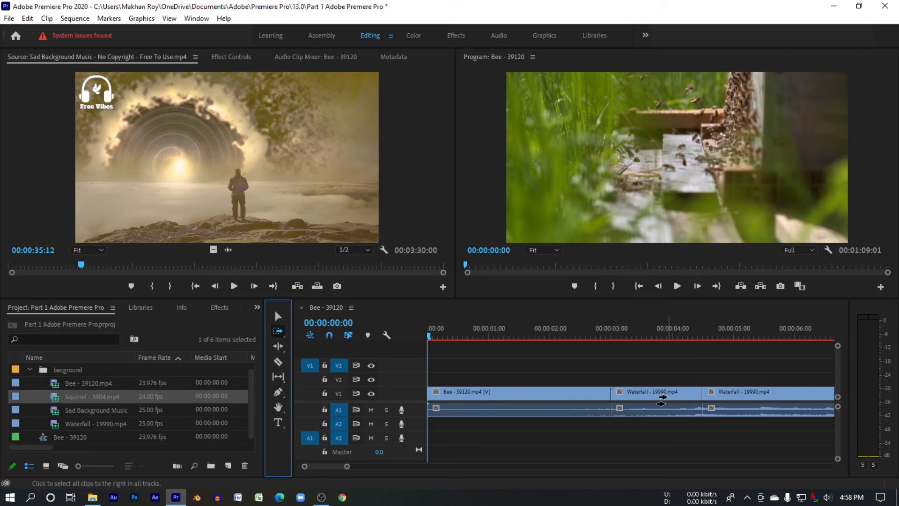
left_click(714, 397)
left_click_drag(715, 397, 753, 398)
Step: Try shifting everything after the Bee clip later in the sequence, and bring it back against the end of the Bee clip
left_click_drag(651, 402, 684, 400)
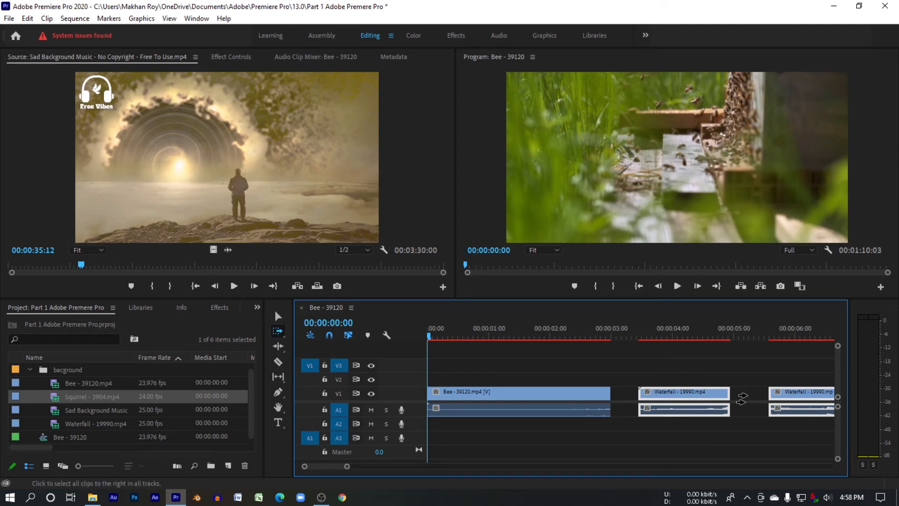
left_click_drag(695, 400, 734, 401)
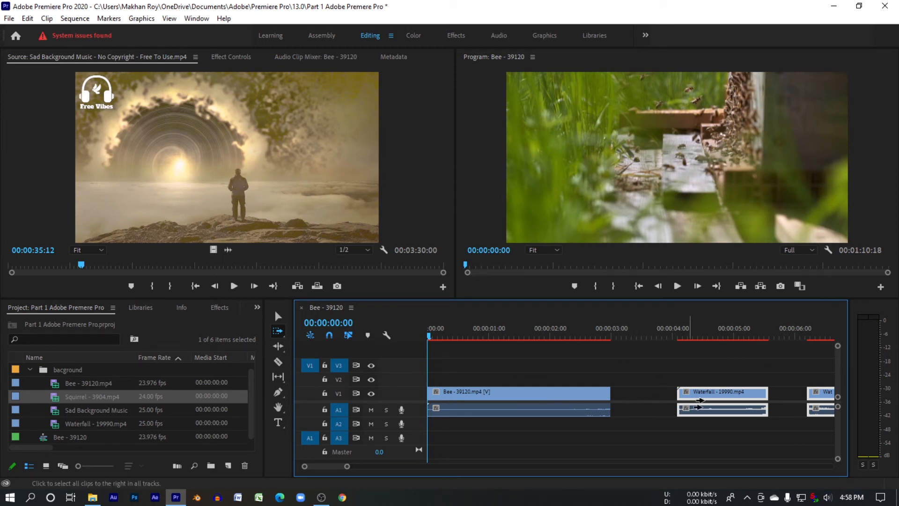
left_click_drag(468, 378, 400, 378)
Step: Try activating the Ripple Edit Tool and the Razor Tool without editing any clip
left_click(279, 347)
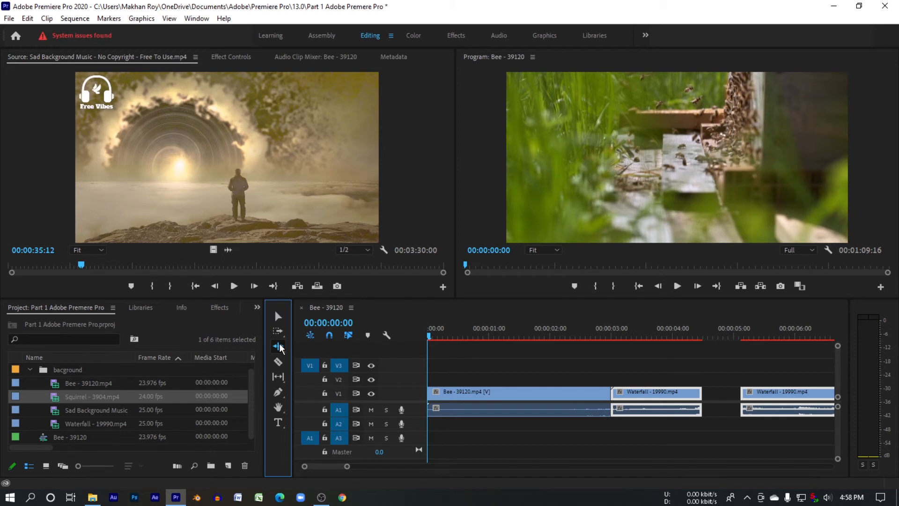
key("n")
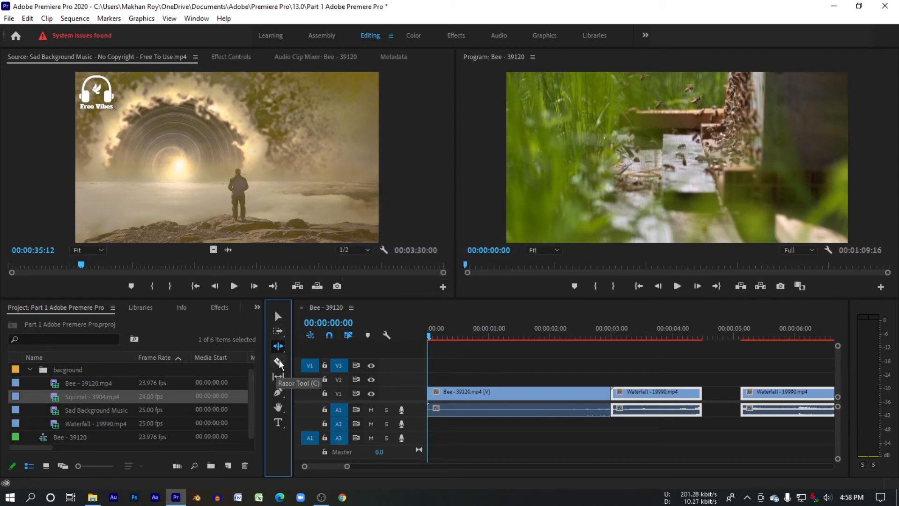
left_click(278, 367)
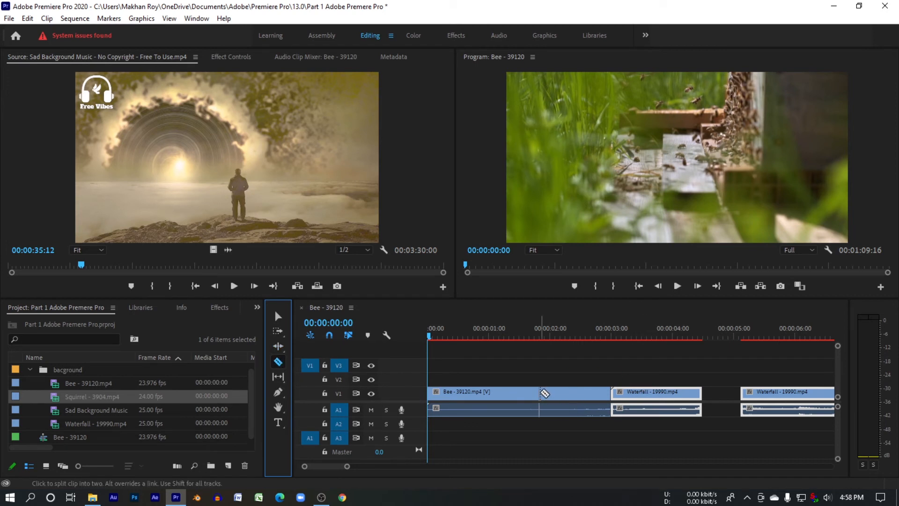
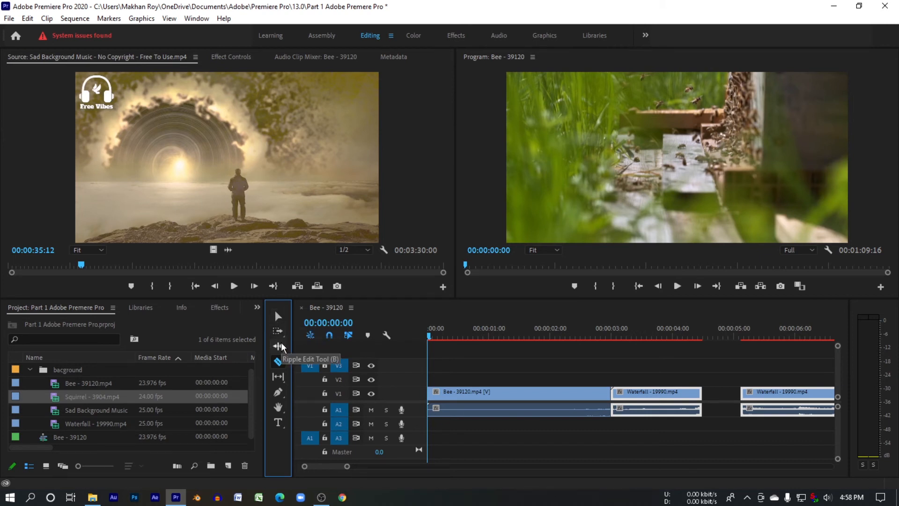
Step: Draw a closed freeform shape over the centre of the Bee footage in the program monitor with the Pen Tool
left_click(279, 391)
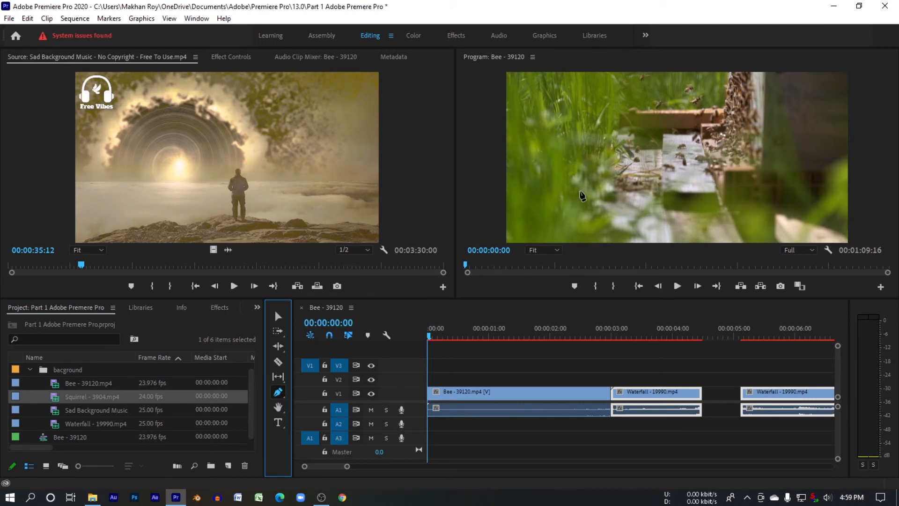
left_click(592, 156)
left_click(681, 115)
left_click(803, 144)
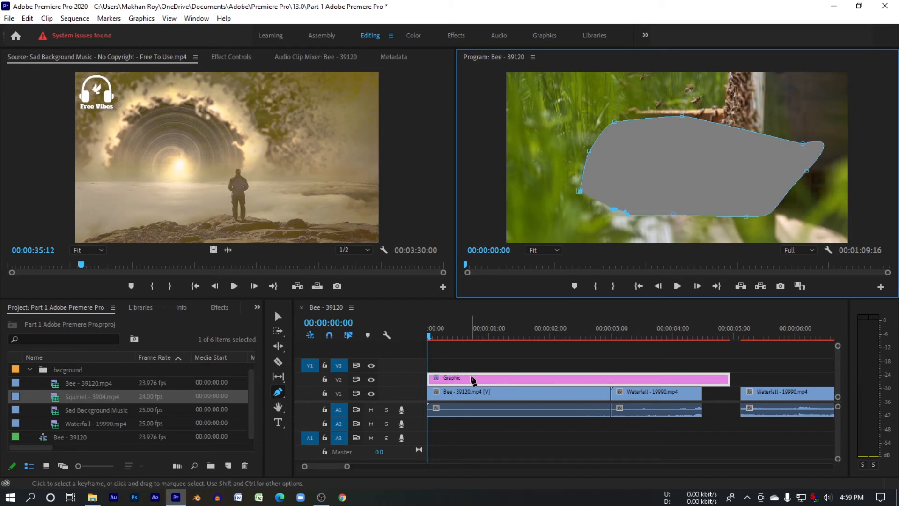
Step: Delete the drawn shape and its Graphic clip from track V2, and select the Bee clip
key("Delete")
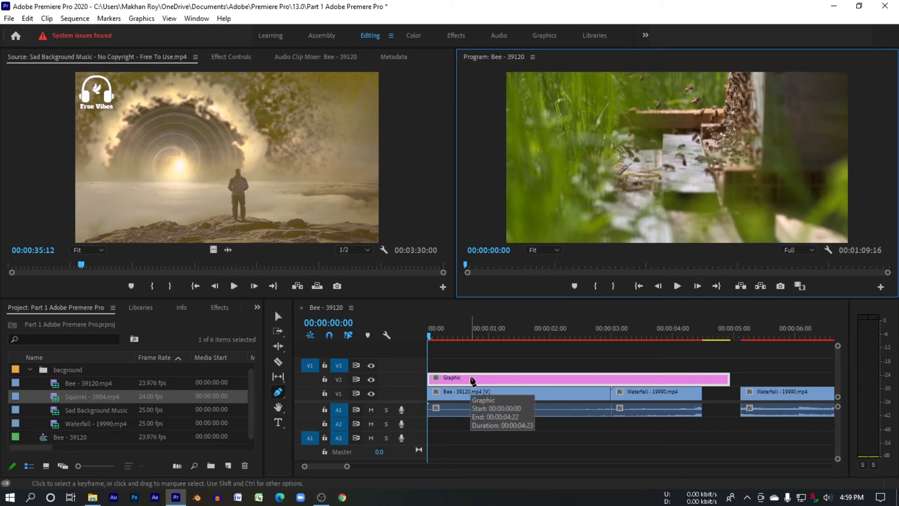
left_click(284, 318)
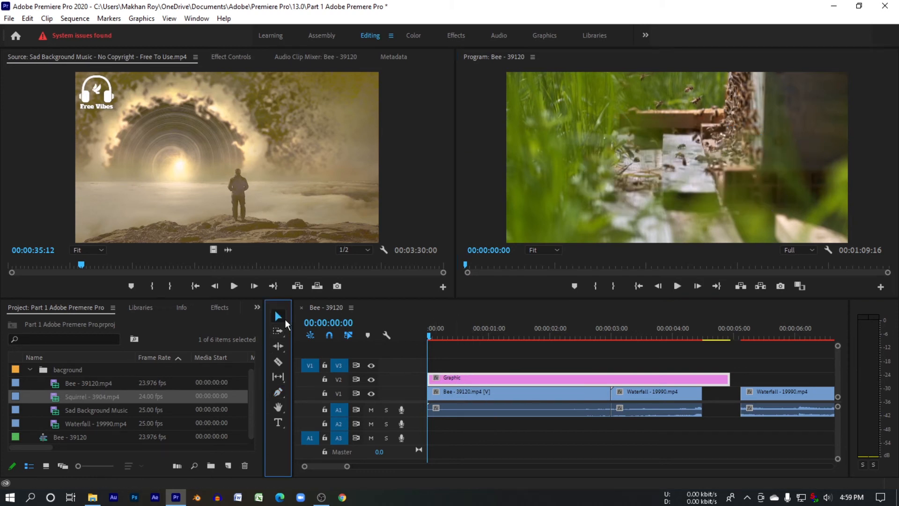
left_click(461, 381)
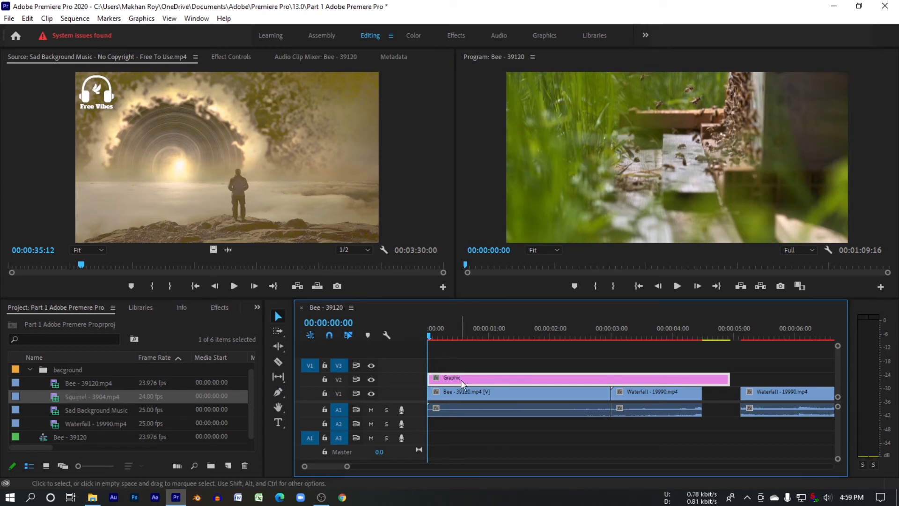
key("Delete")
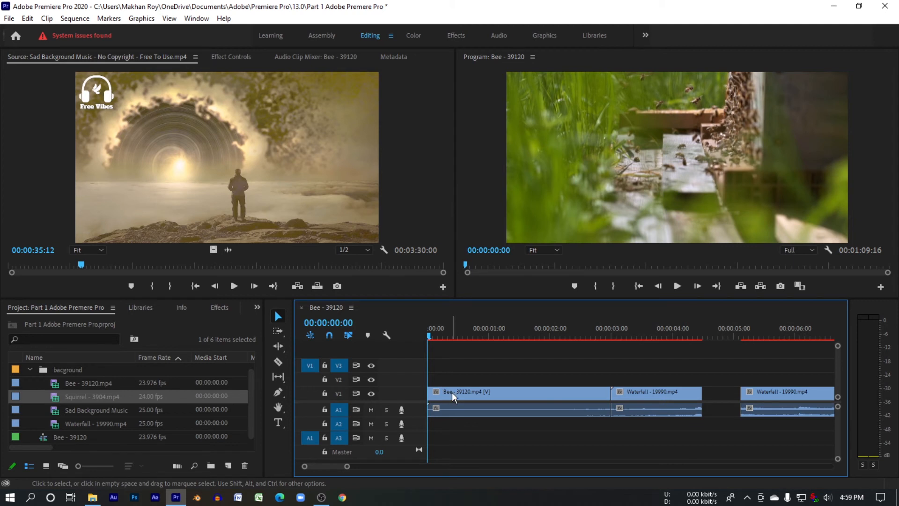
left_click(451, 392)
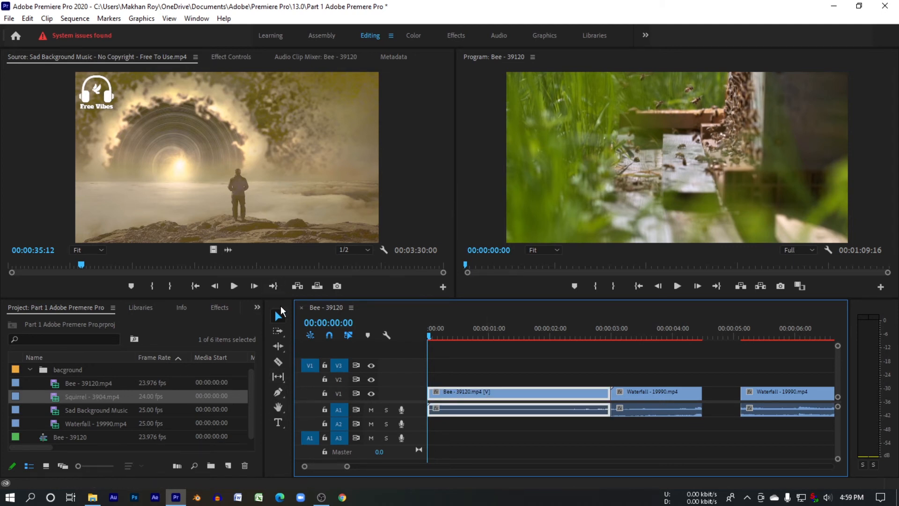
Step: Browse the application commands in Keyboard Shortcuts, search the list for "se", and close the dialog
left_click(29, 19)
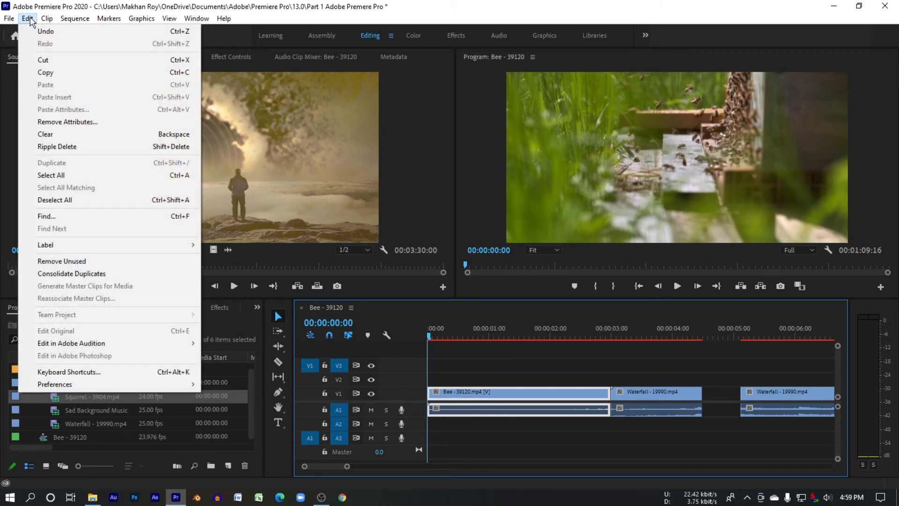
left_click(54, 374)
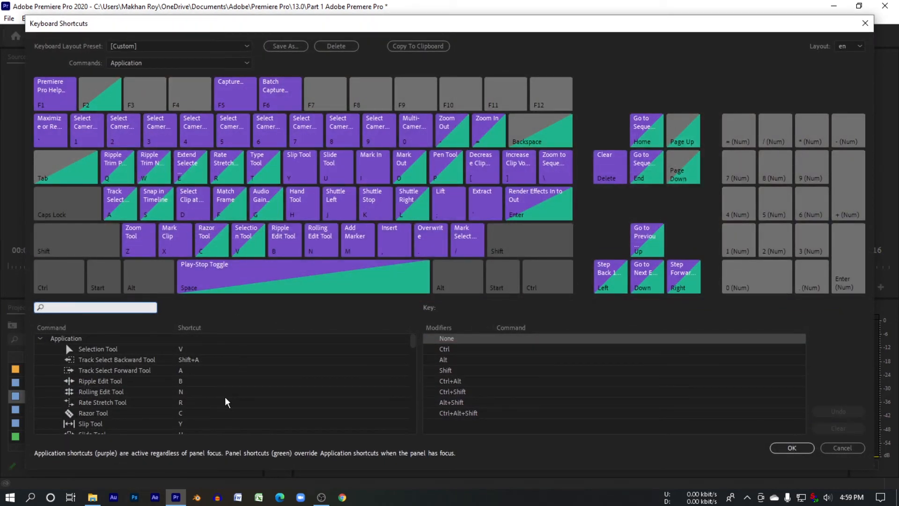
scroll(195, 406, "down", 10)
scroll(194, 407, "down", 8)
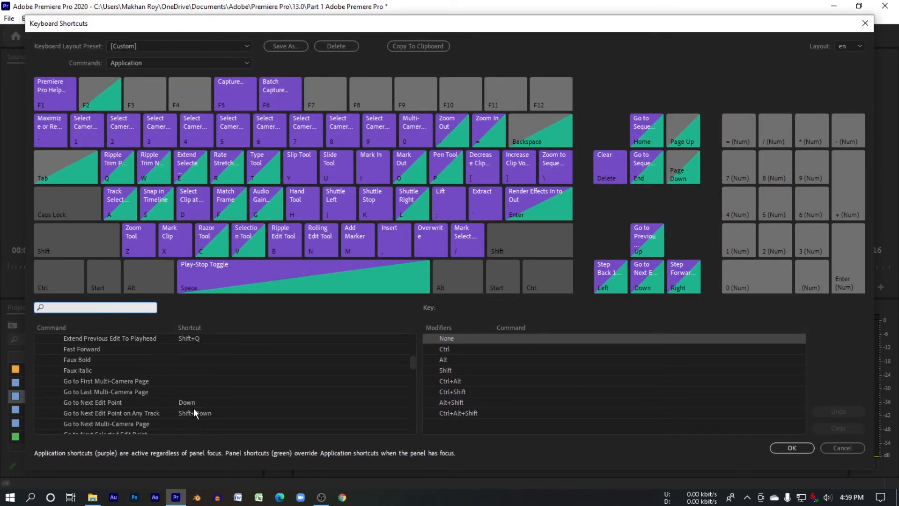
scroll(191, 408, "up", 18)
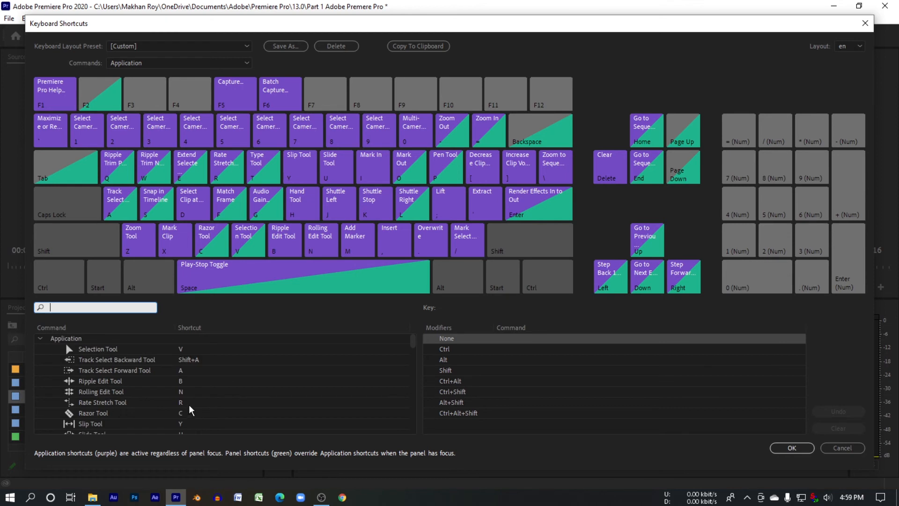
scroll(145, 397, "down", 20)
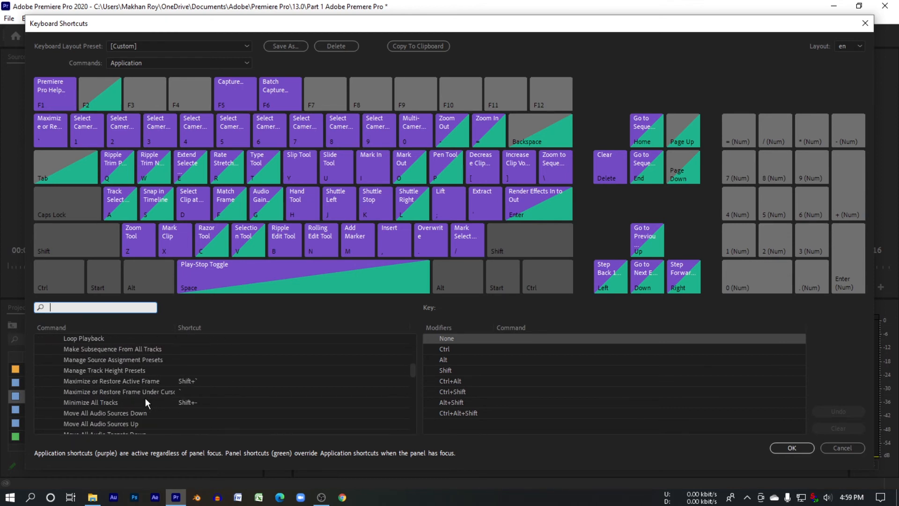
scroll(145, 398, "down", 5)
scroll(141, 369, "up", 5)
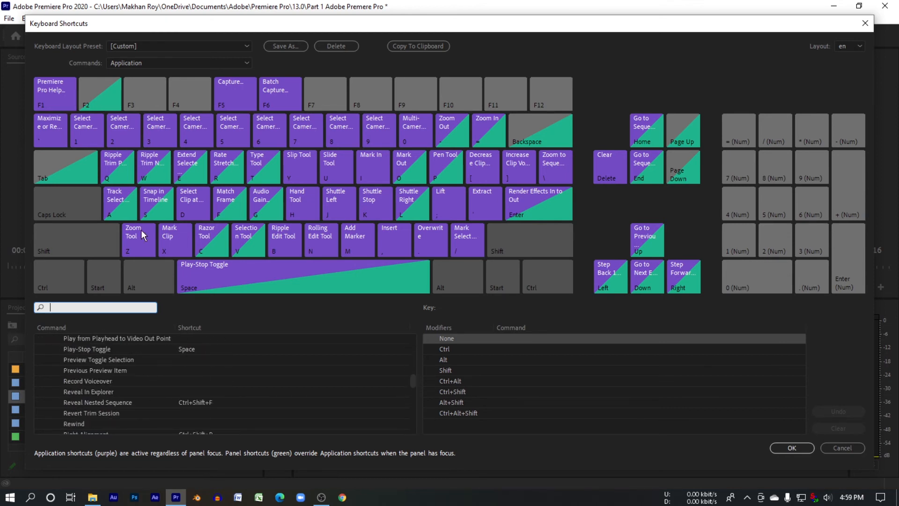
type("se")
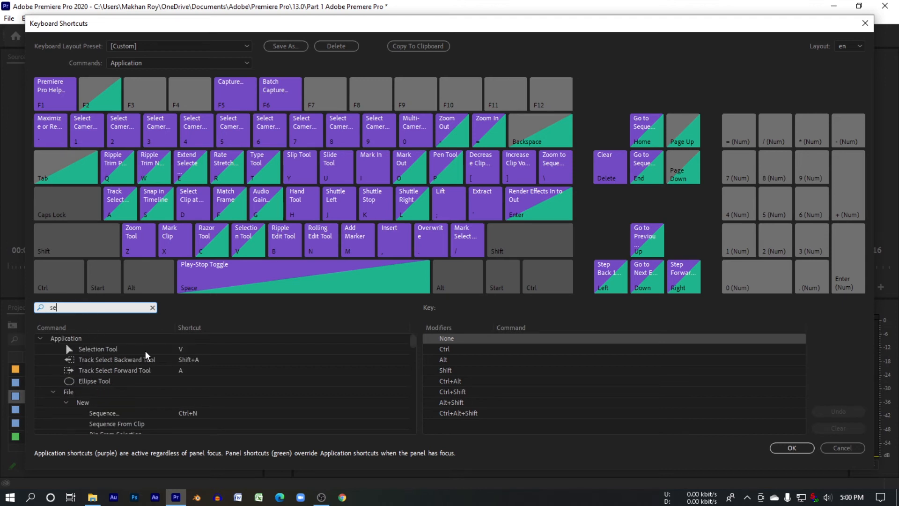
left_click(865, 23)
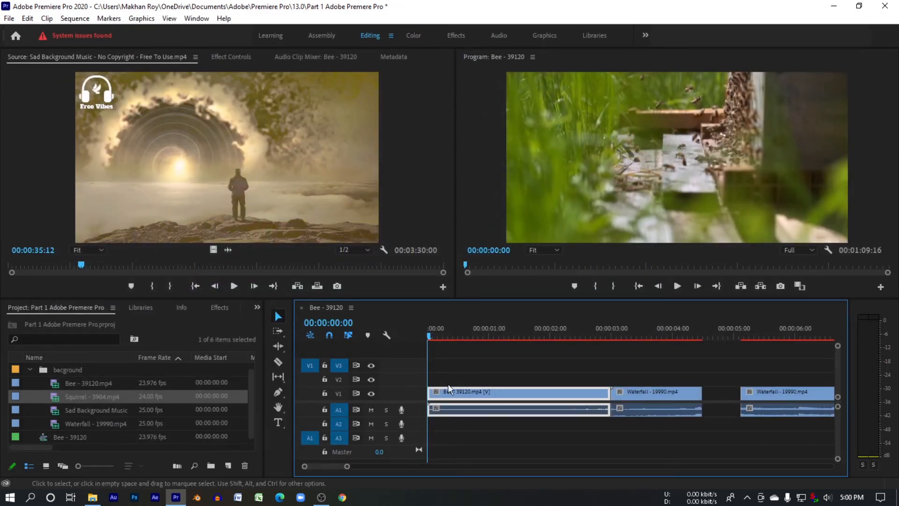
Step: Scroll along the timeline through the long Waterfall clip with the Hand Tool, and move partway back toward the start
left_click(279, 408)
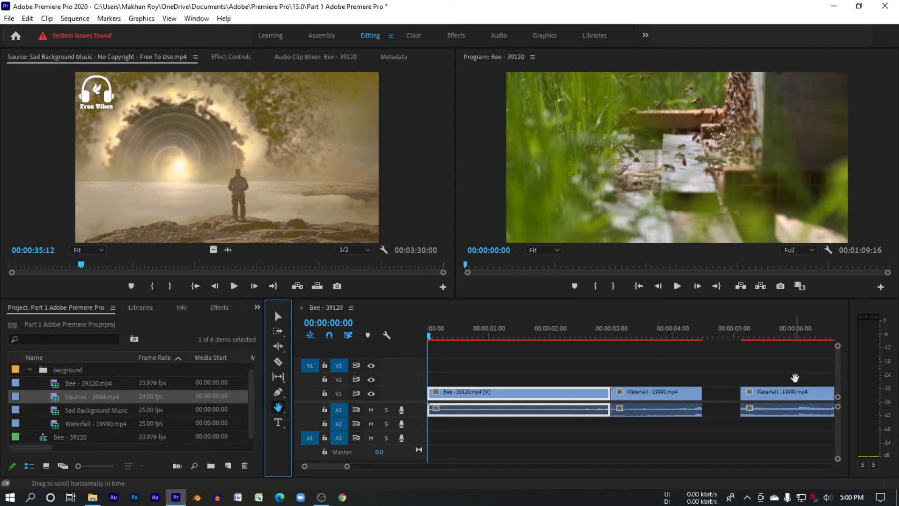
left_click_drag(794, 377, 549, 375)
left_click_drag(793, 373, 504, 372)
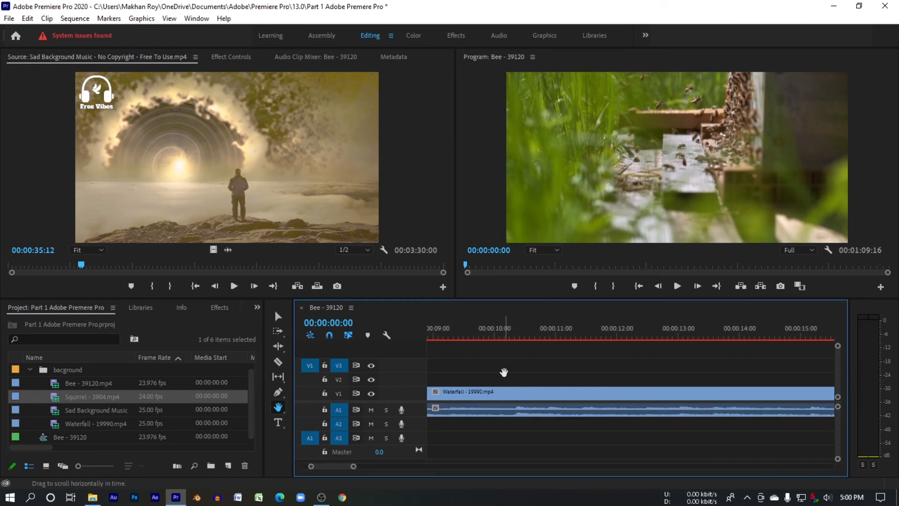
left_click_drag(764, 375, 491, 375)
left_click_drag(797, 374, 649, 371)
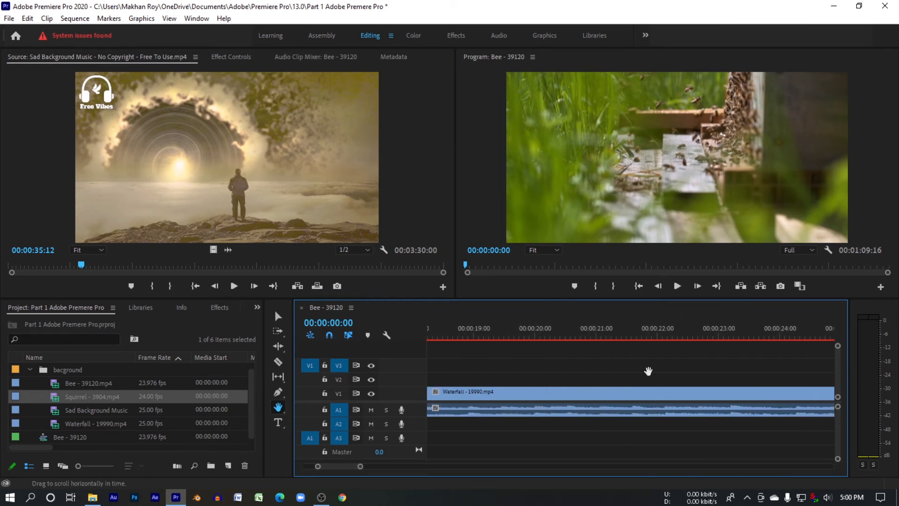
left_click_drag(745, 370, 485, 359)
left_click_drag(708, 358, 552, 357)
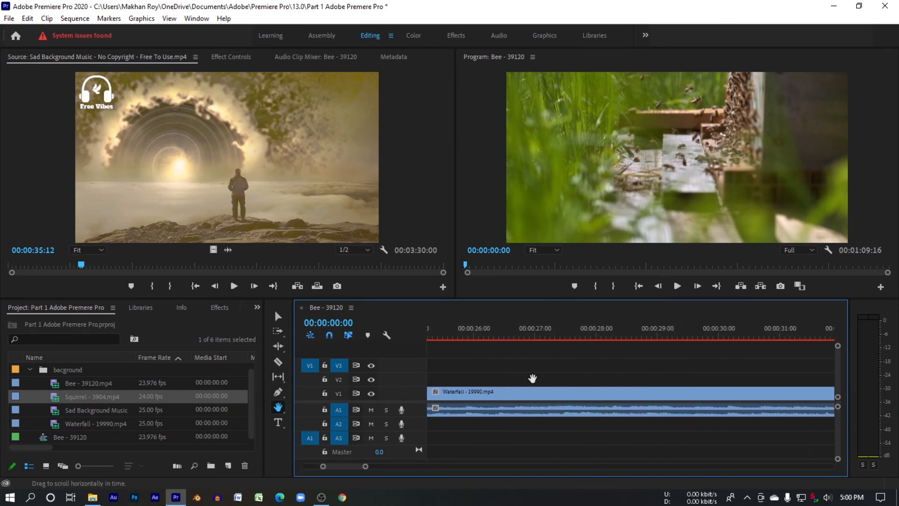
left_click_drag(637, 349, 476, 351)
left_click_drag(679, 373, 501, 371)
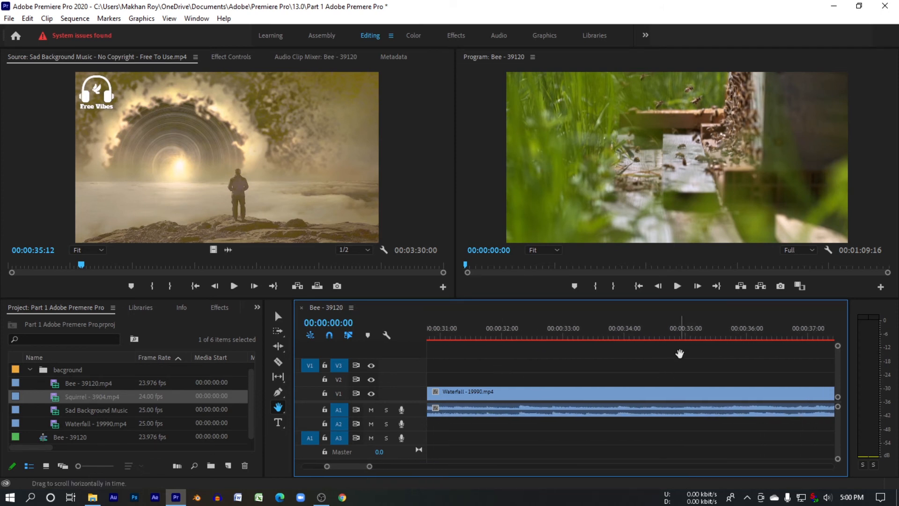
left_click_drag(679, 353, 610, 358)
left_click_drag(469, 357, 711, 364)
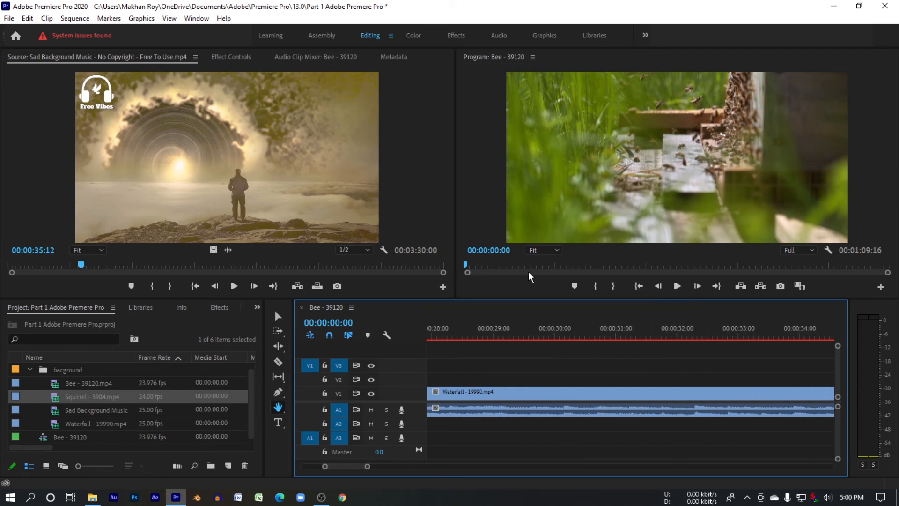
Step: Add a text layer containing a first name over the lower-left area of the Bee footage with the Type Tool
left_click(281, 424)
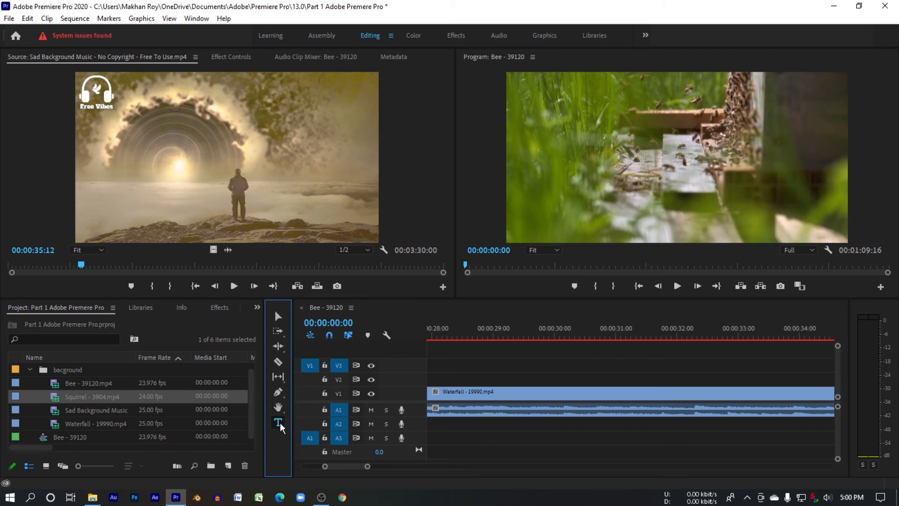
left_click(534, 215)
left_click(529, 210)
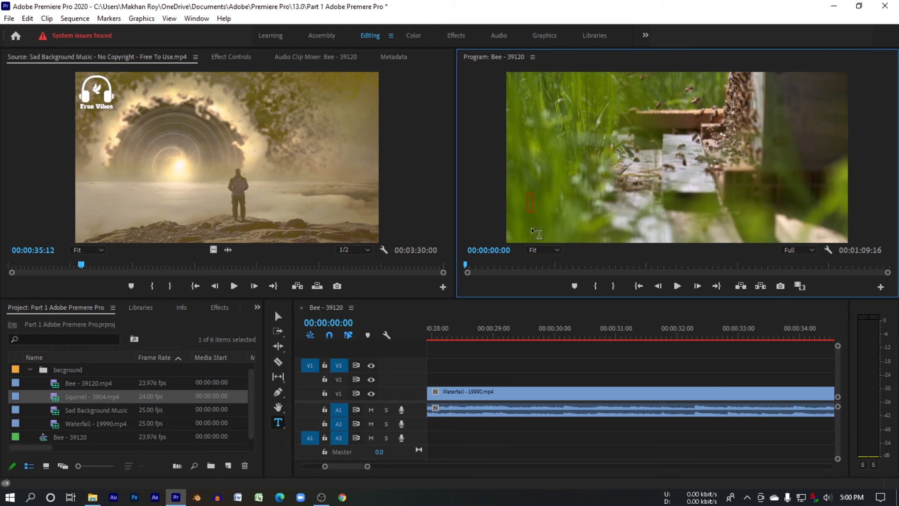
type("makhan")
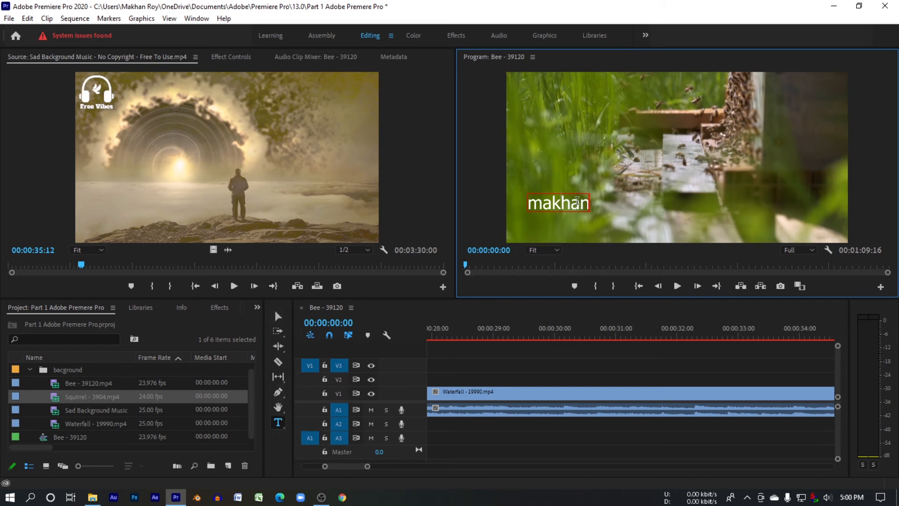
Step: Erase all the characters from the text layer on the Bee footage and leave text editing
left_click_drag(586, 202, 525, 206)
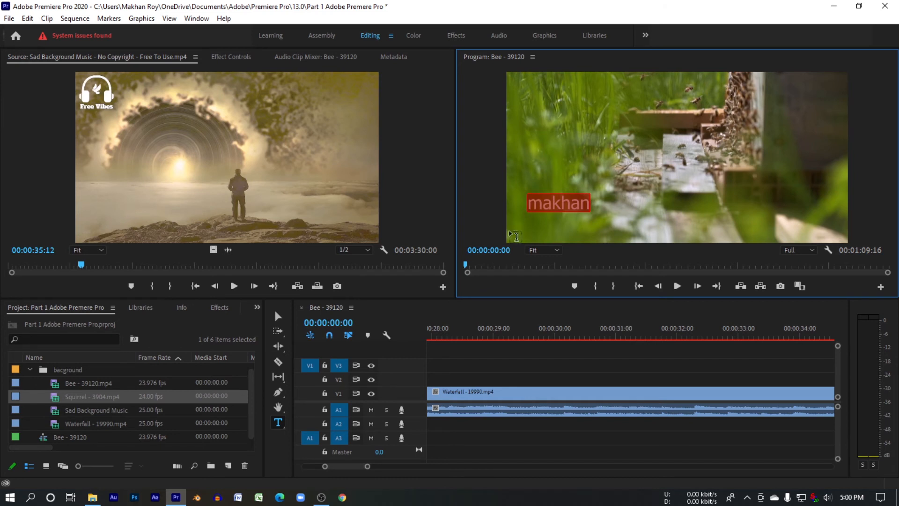
key("BackSpace")
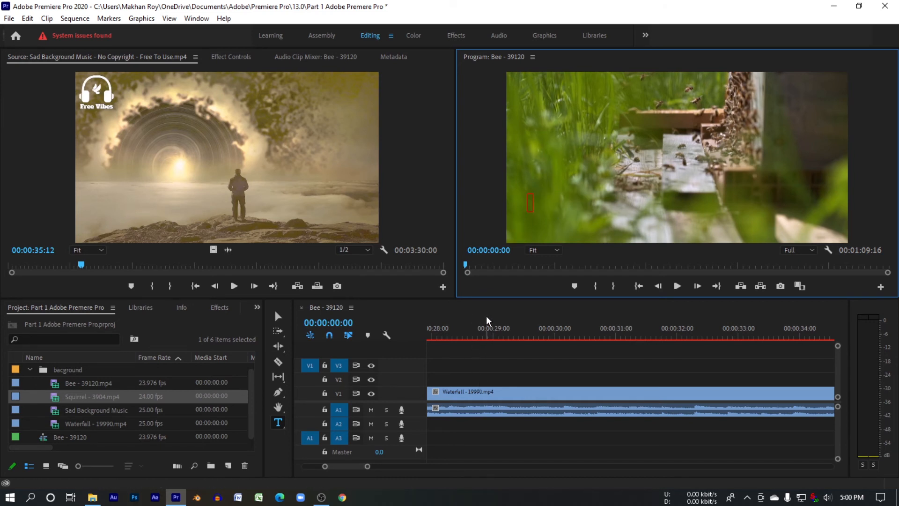
key("Escape")
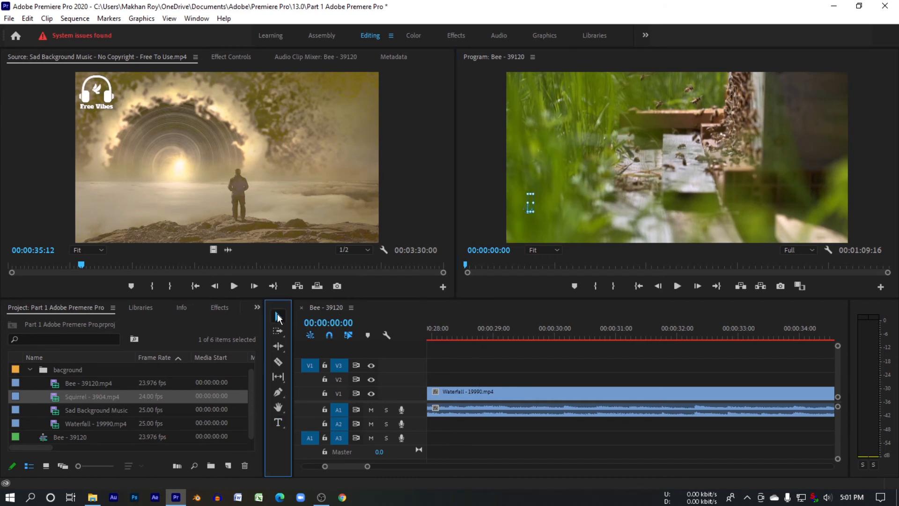
Step: Show the whole sequence in the timeline and return the playhead to 00:00:00:00
left_click(423, 337)
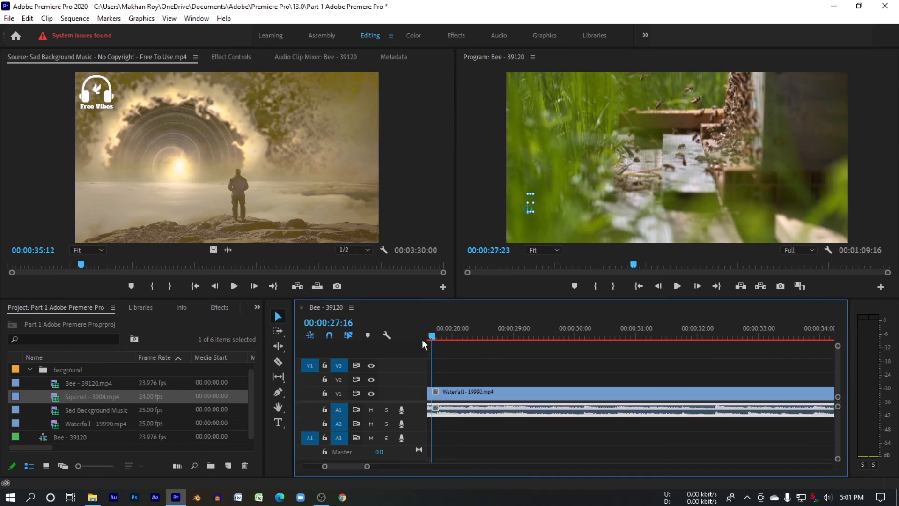
key("minus")
key("minus")
key("minus")
key("minus")
key("minus")
key("minus")
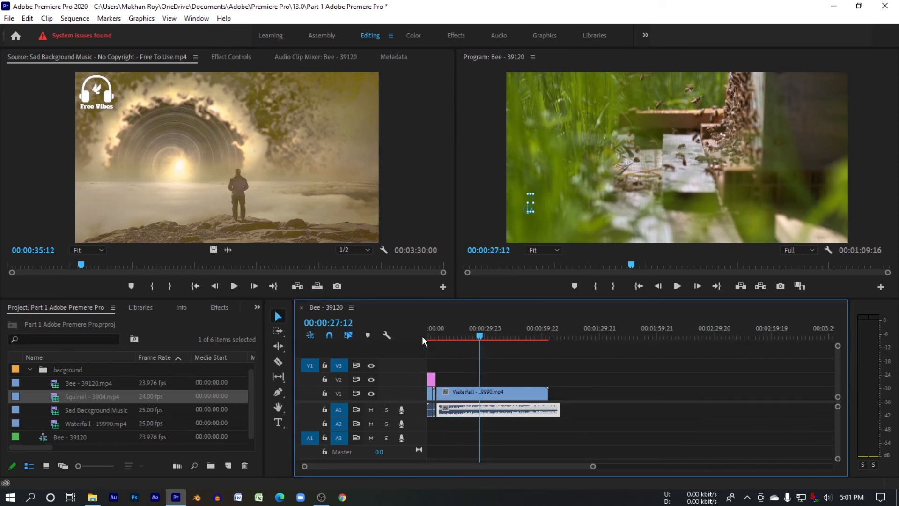
key("minus")
key("minus")
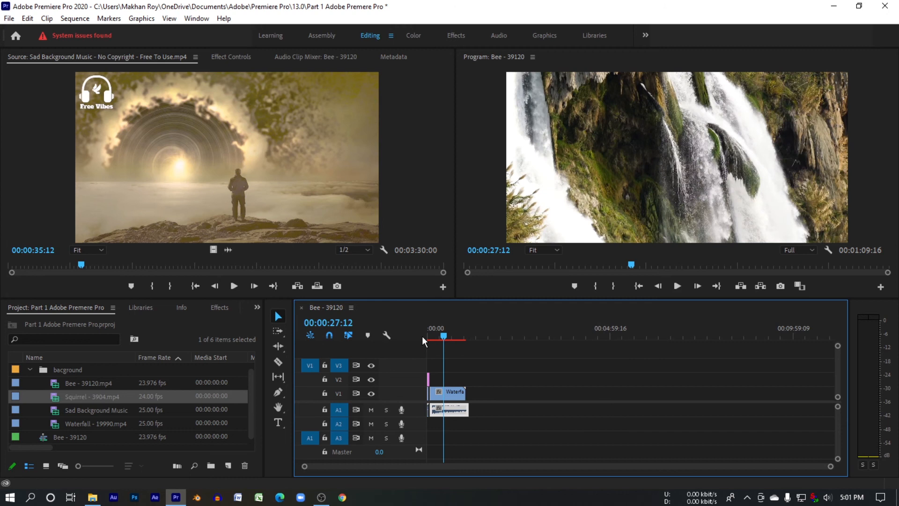
left_click(447, 336)
left_click_drag(447, 336, 340, 335)
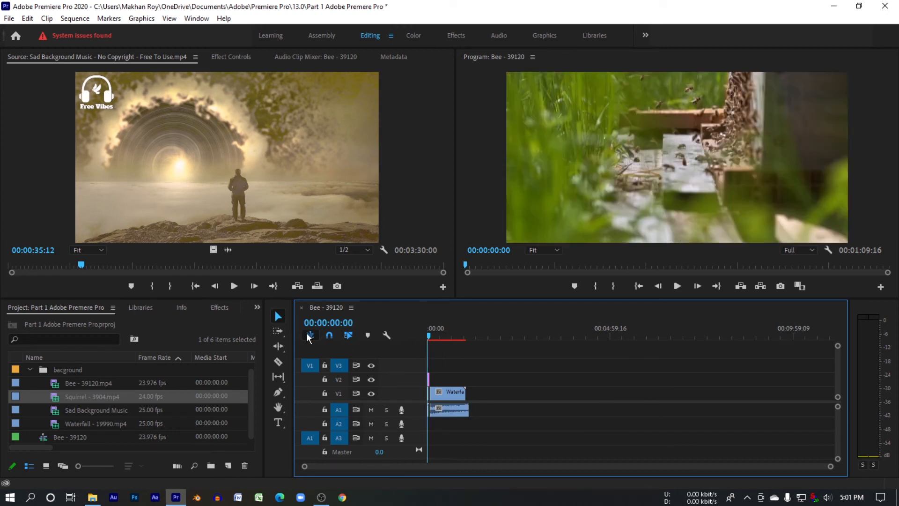
Step: Delete the emptied Graphic clip above the Bee clip on track V2
type("+")
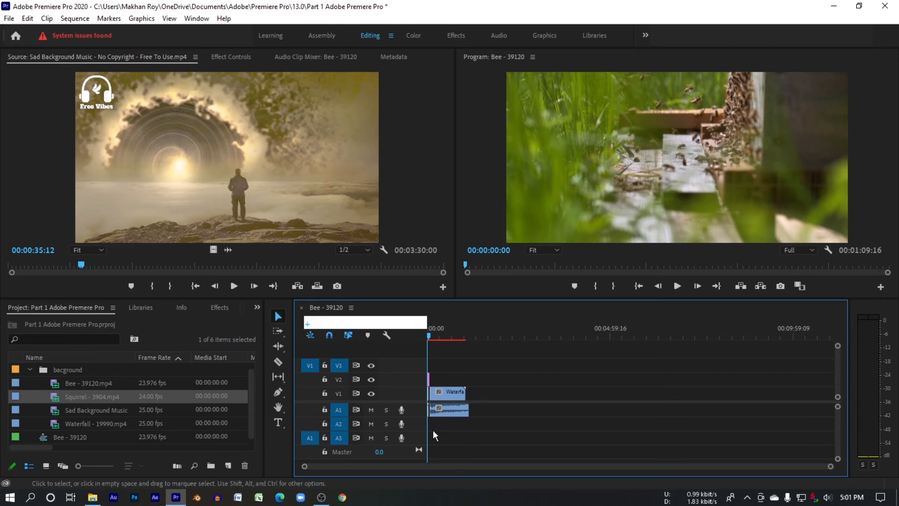
key("Escape")
key("backslash")
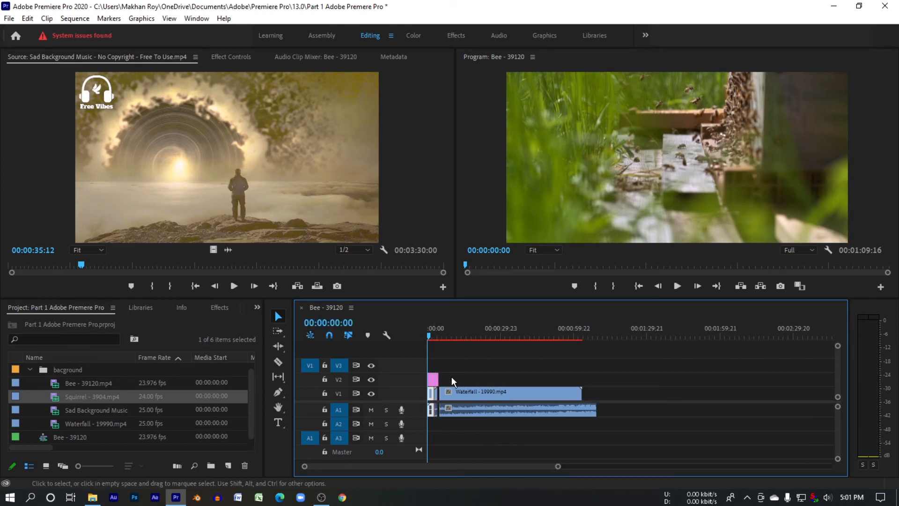
key("equal")
key("equal")
key("equal")
key("equal")
key("equal")
key("equal")
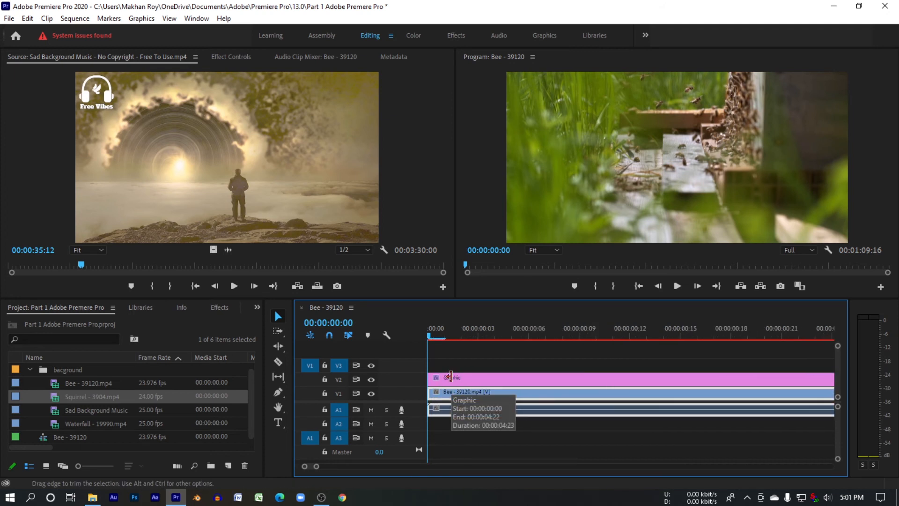
left_click(466, 383)
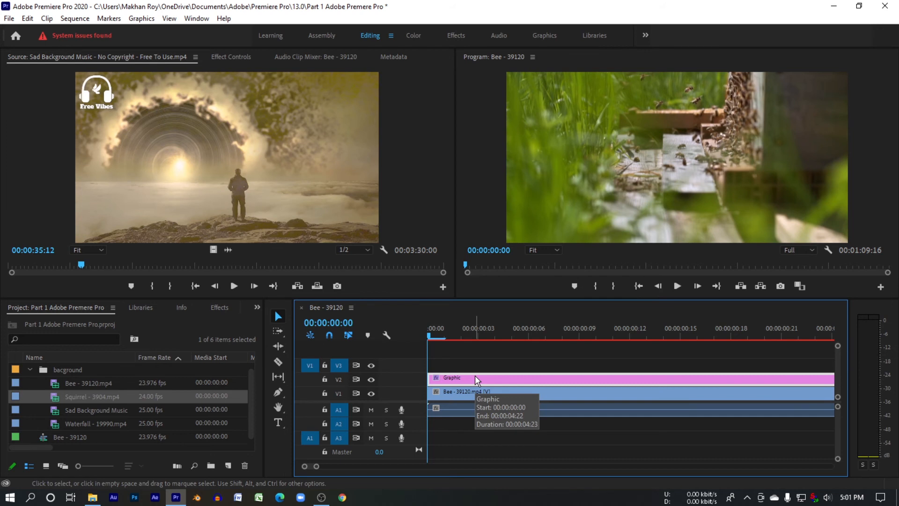
key("Delete")
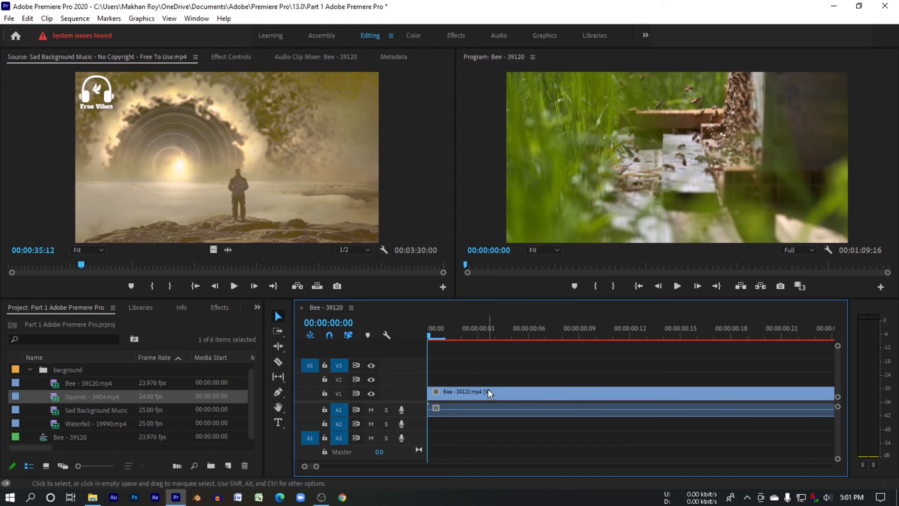
Step: Scrub through the opening of the Bee clip to 00:00:00:12 and bring its cut to the Waterfall clip into view
left_click(521, 341)
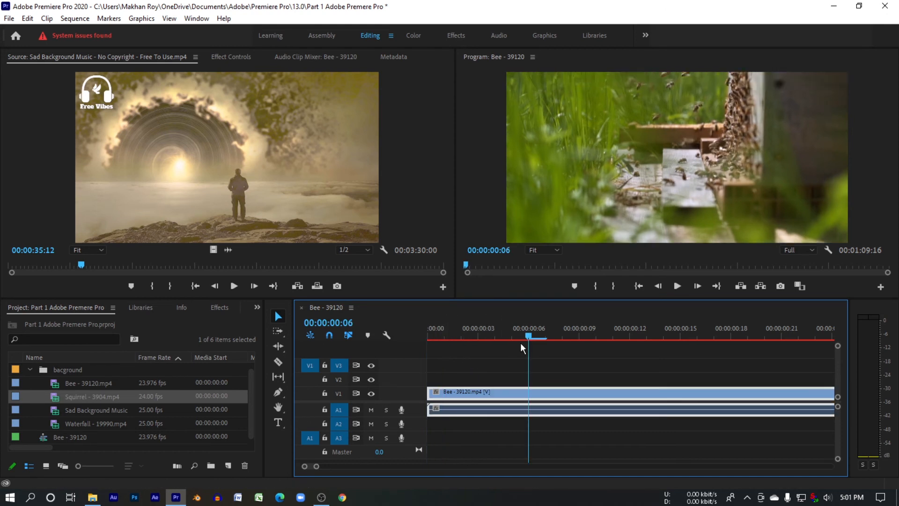
left_click_drag(521, 343, 625, 343)
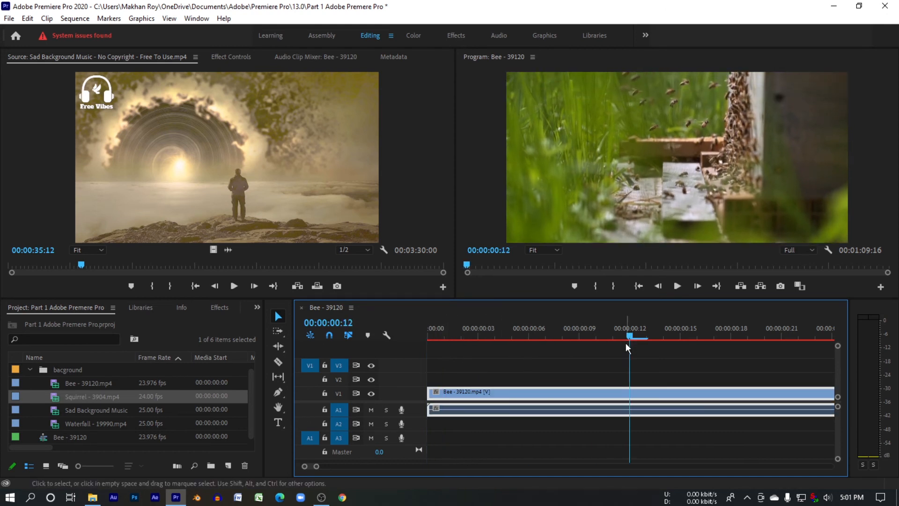
key("minus")
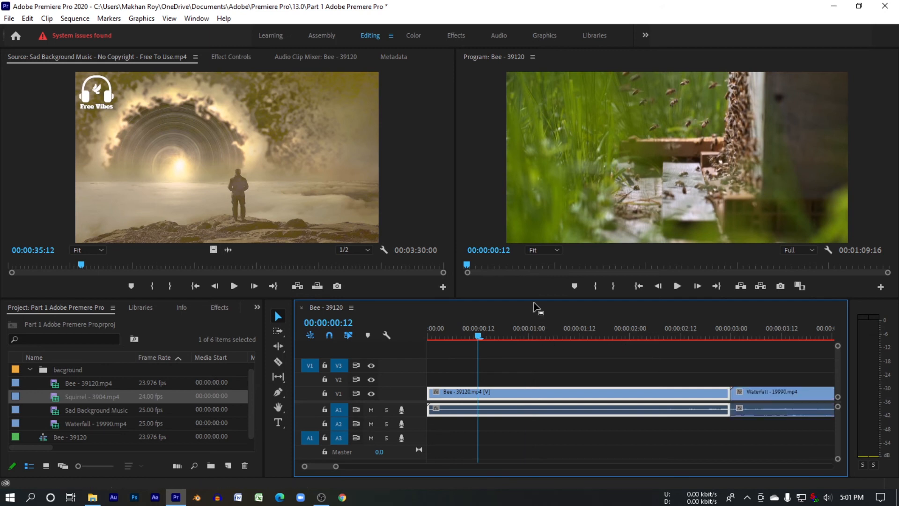
Step: Examine the effects library's Video Transitions, Video Effects, Audio Effects and Audio Transitions categories, including Crossfade, and collapse them again
left_click(221, 307)
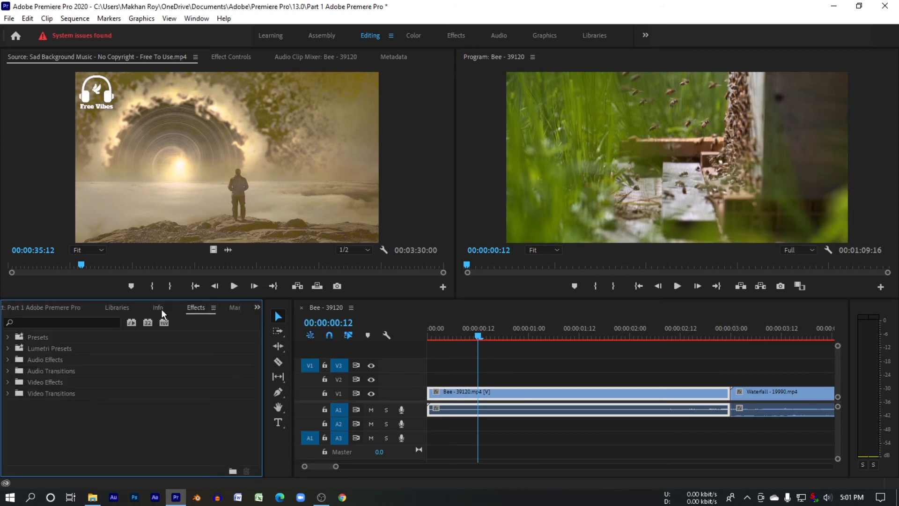
left_click(64, 323)
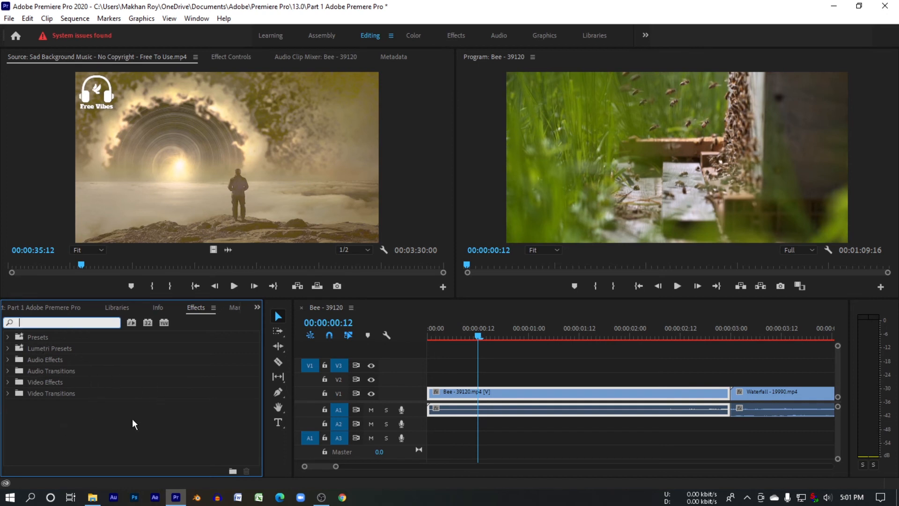
left_click(8, 394)
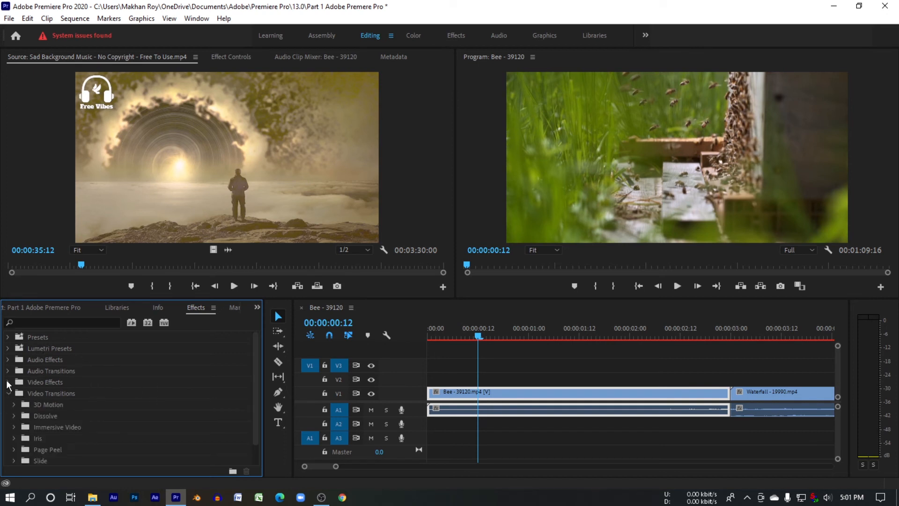
left_click(7, 382)
left_click(7, 372)
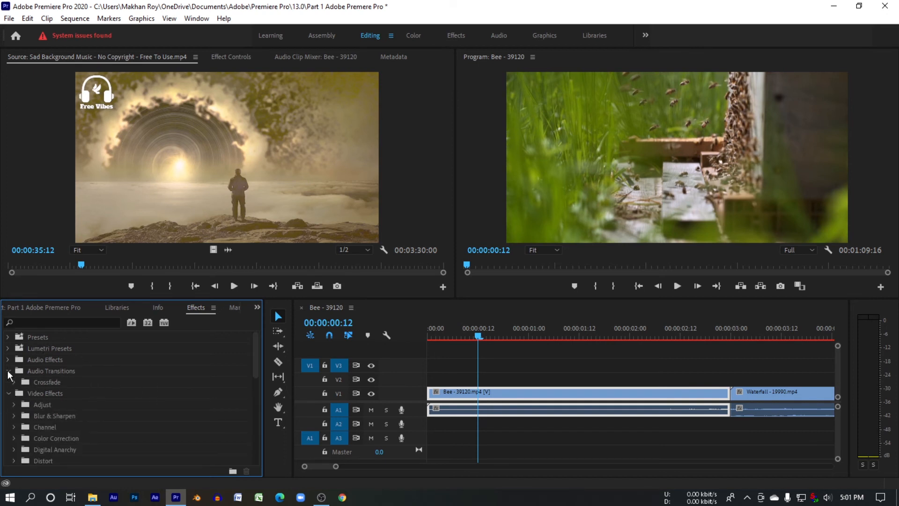
left_click(8, 360)
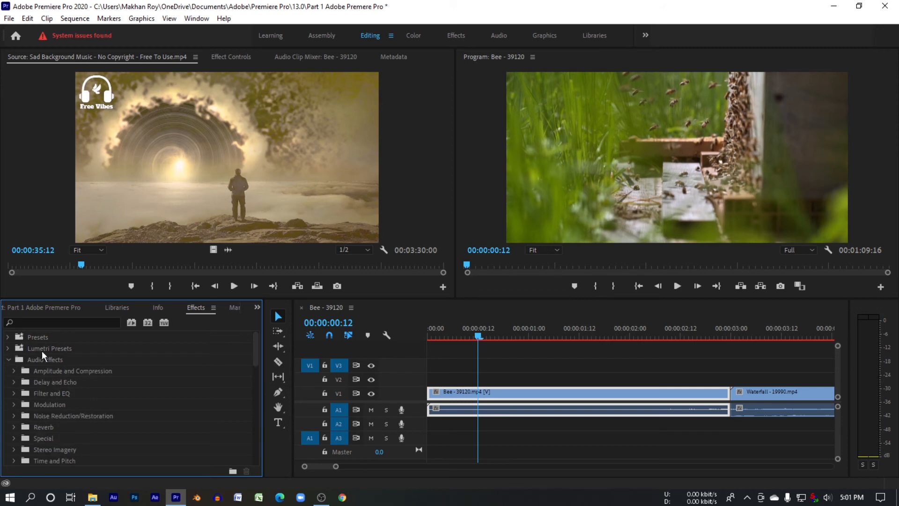
left_click(7, 349)
left_click(7, 348)
left_click(8, 360)
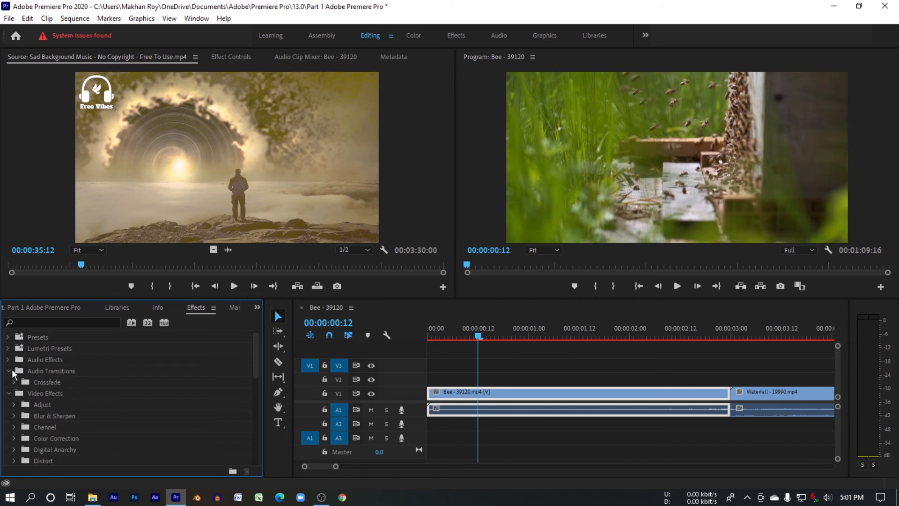
left_click(8, 393)
left_click(13, 382)
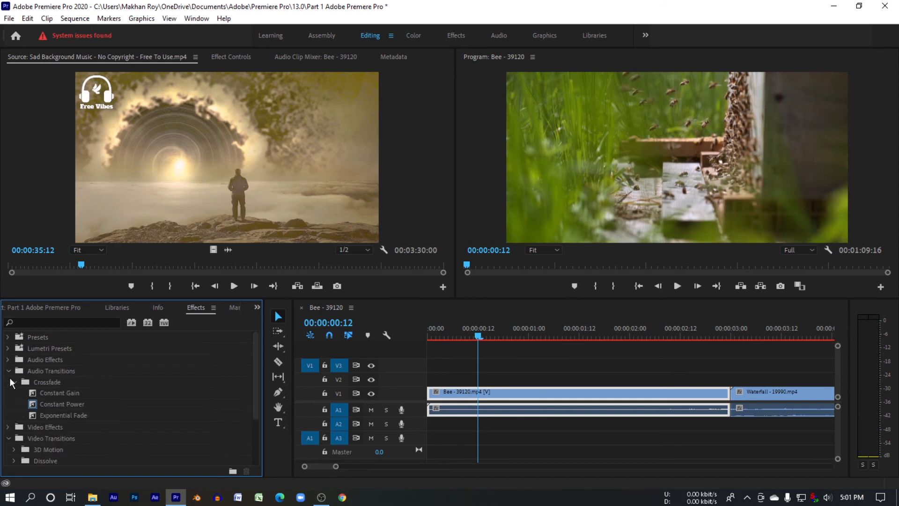
left_click(13, 382)
left_click(8, 371)
left_click(9, 393)
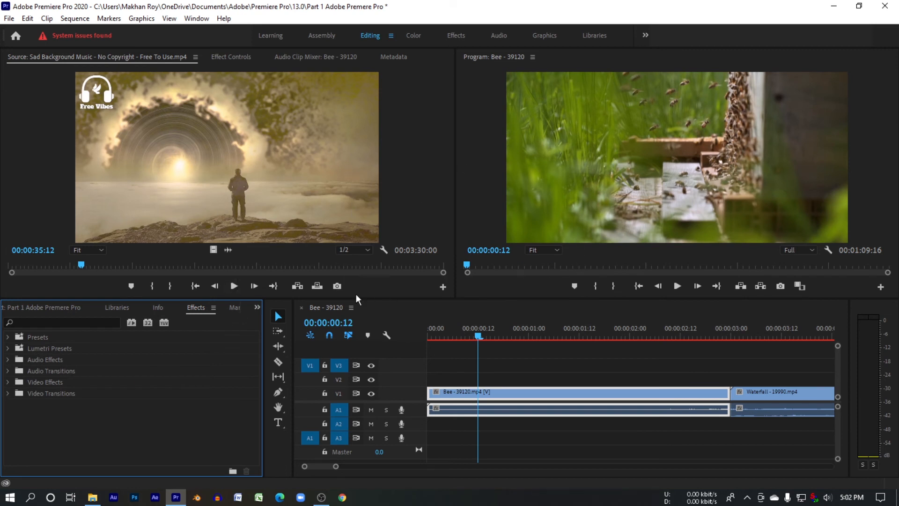
Step: Apply the Band Slide video transition to the start of the Waterfall clip, at its cut with the Bee clip
left_click(8, 394)
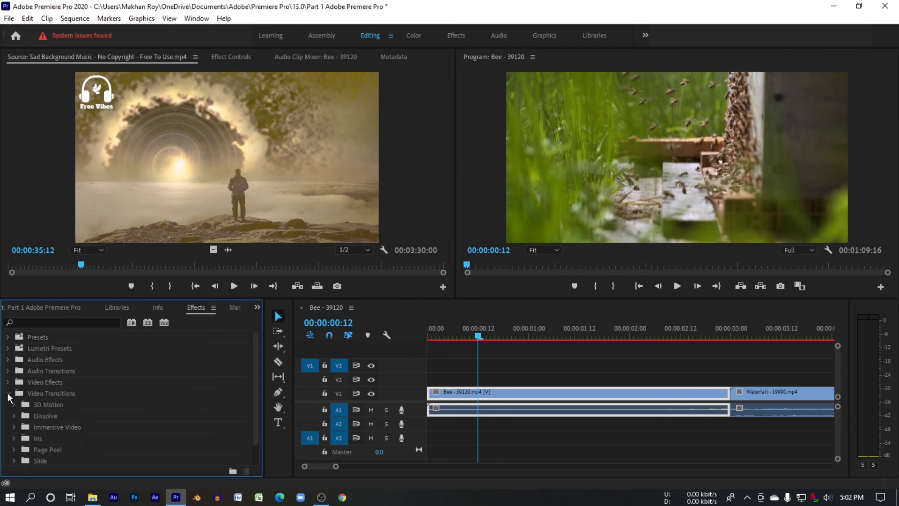
scroll(107, 406, "down", 1)
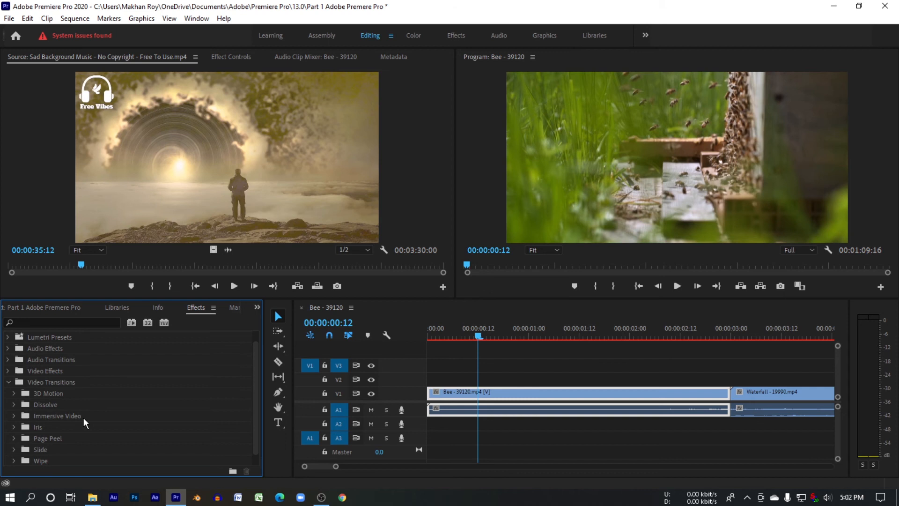
scroll(85, 421, "down", 1)
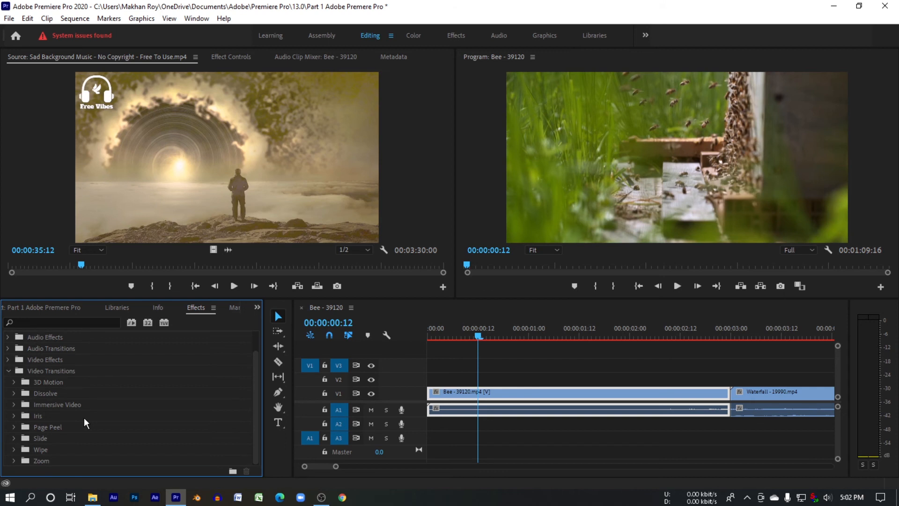
left_click(14, 438)
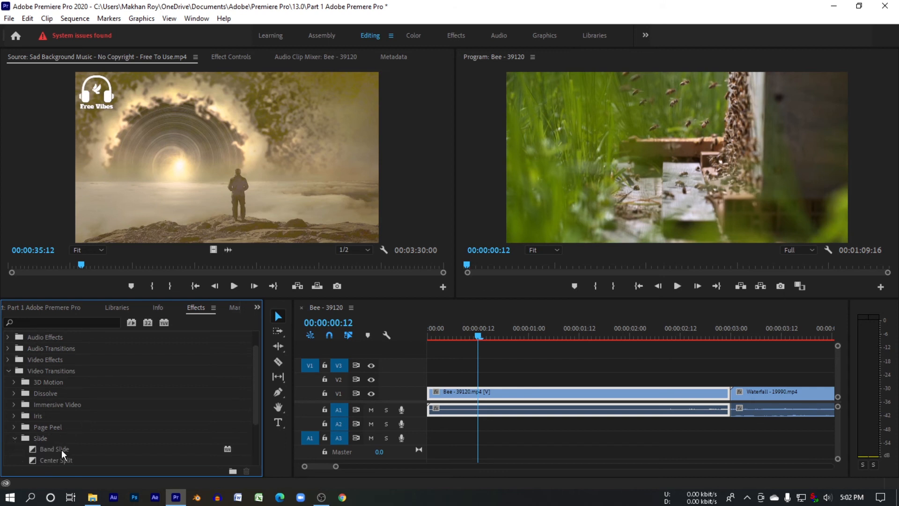
left_click_drag(59, 448, 737, 394)
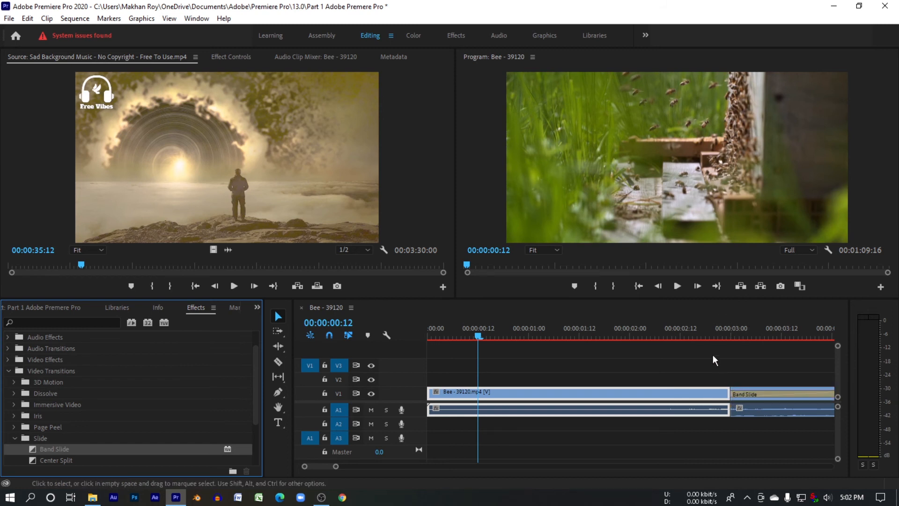
Step: Play the sequence from 00:00:02:17 through the Band Slide transition and stop in the gap before the next Waterfall clip
left_click(703, 334)
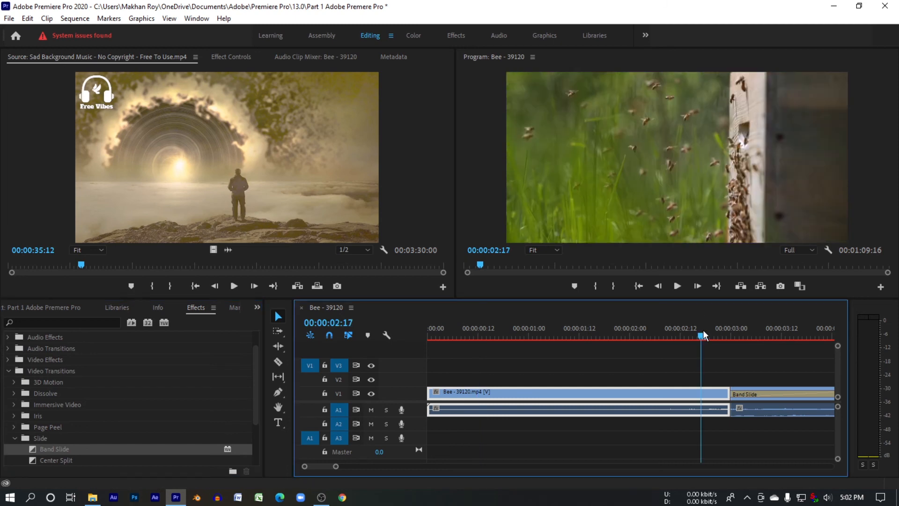
key("space")
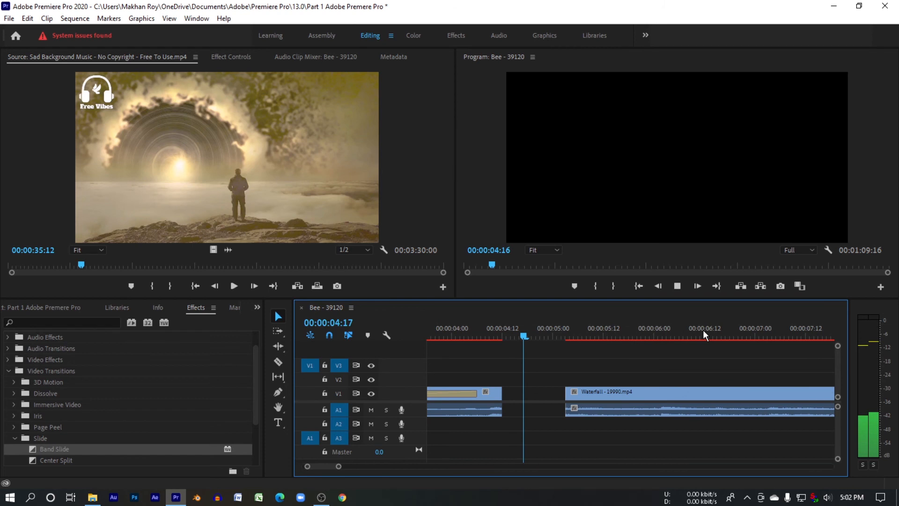
key("space")
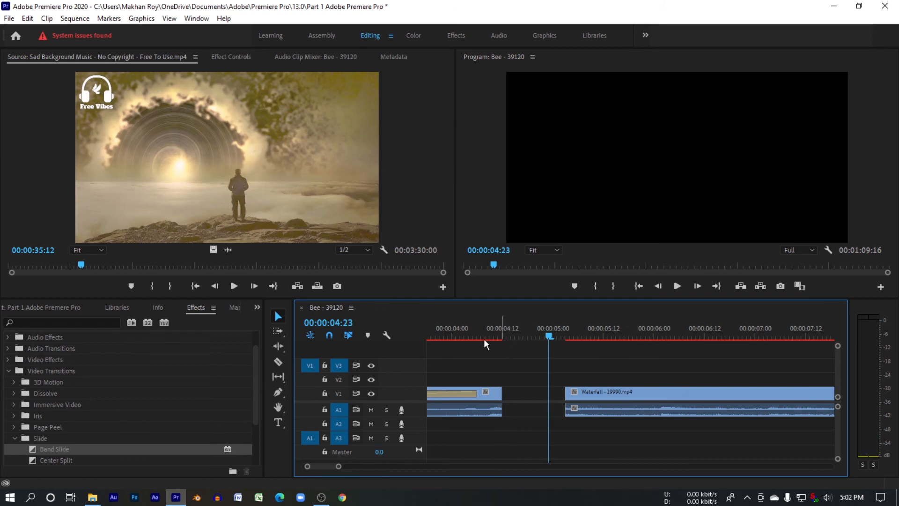
left_click(540, 392)
left_click(510, 358)
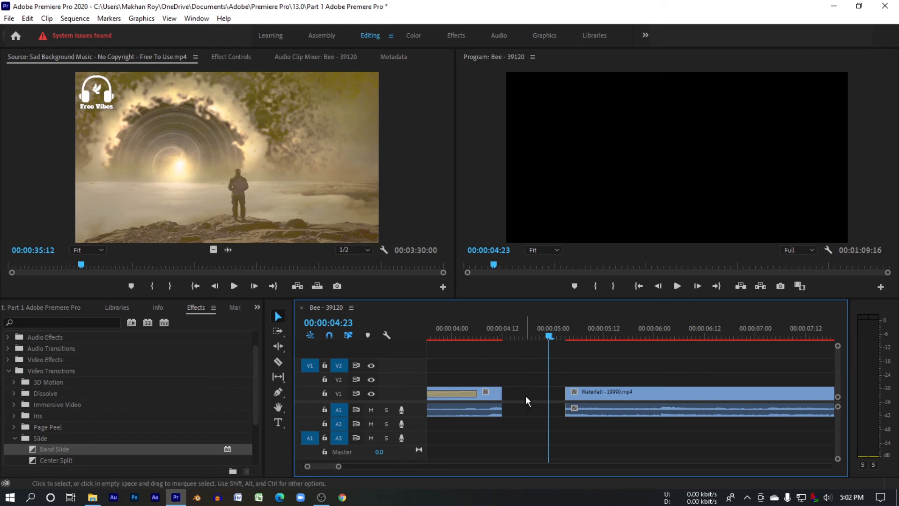
Step: Select the empty gap between the two Waterfall clips on V1 and close it by ripple deleting it
left_click(526, 395)
left_click(525, 361)
left_click(524, 393)
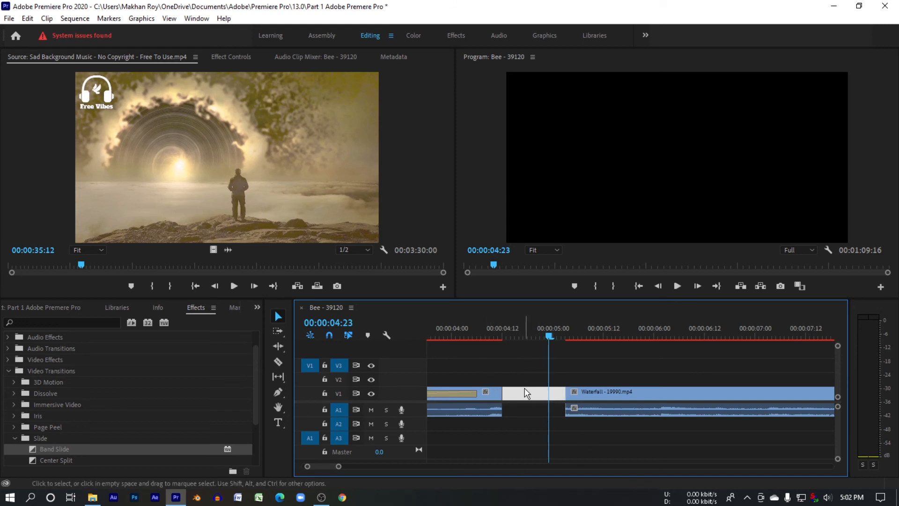
left_click(526, 377)
left_click(525, 395)
key("Delete")
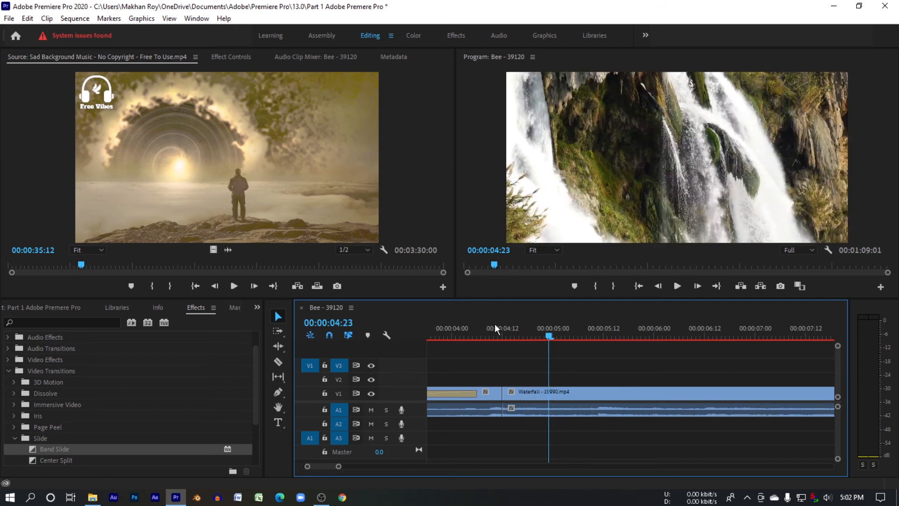
Step: Return the playhead to the start of the sequence at 00:00:00:00 and clear the clip selection
key("backslash")
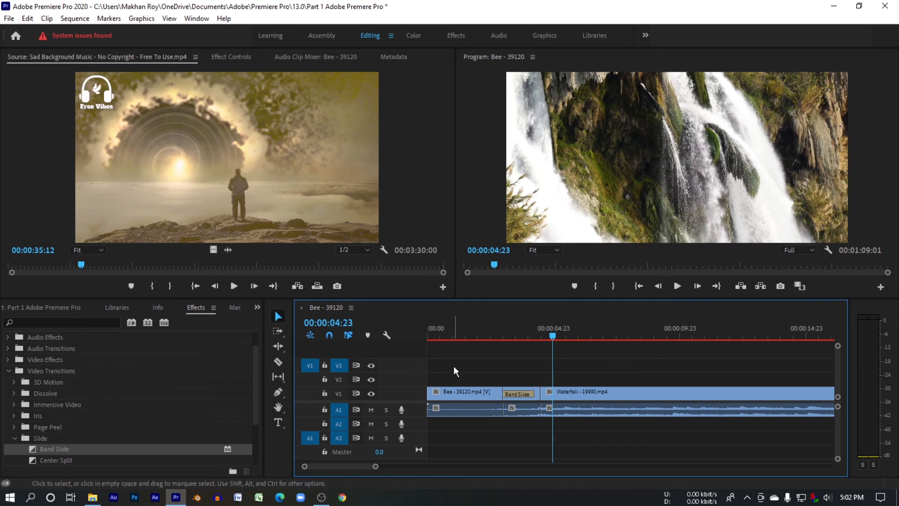
left_click(443, 331)
left_click_drag(444, 330, 328, 347)
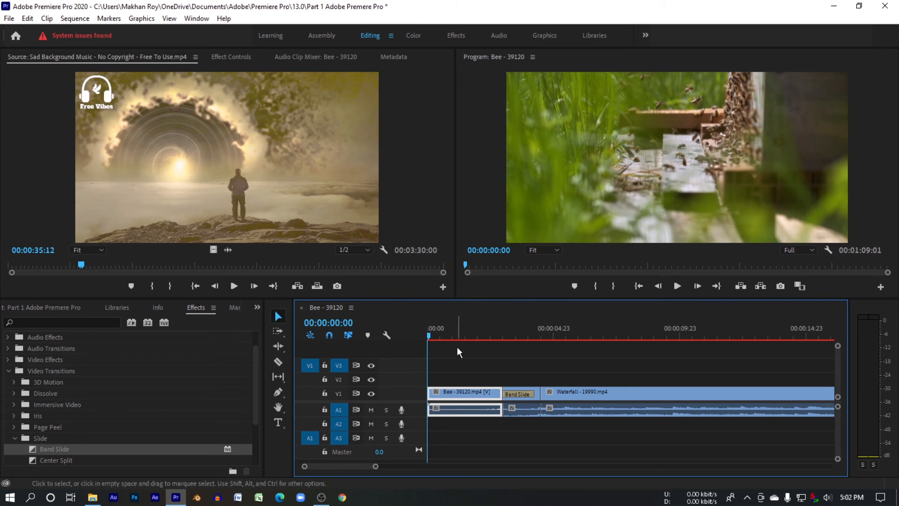
left_click(498, 350)
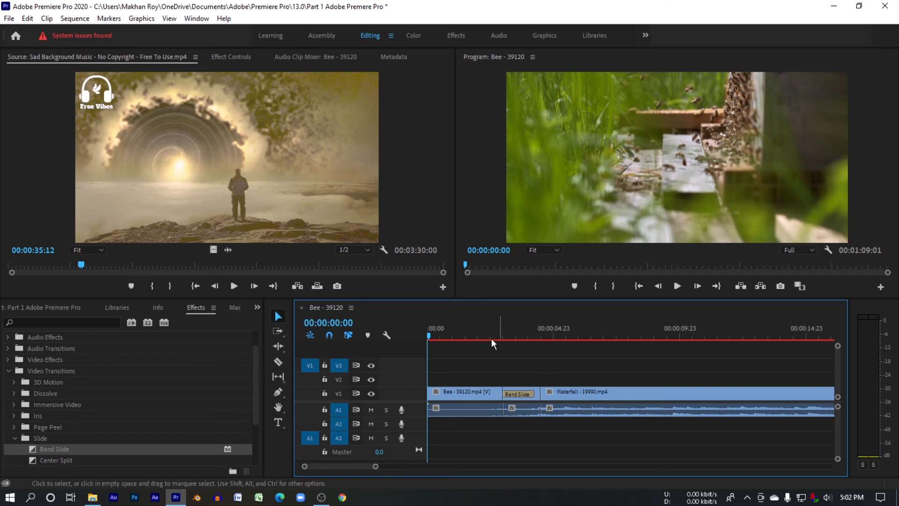
left_click_drag(447, 330, 428, 333)
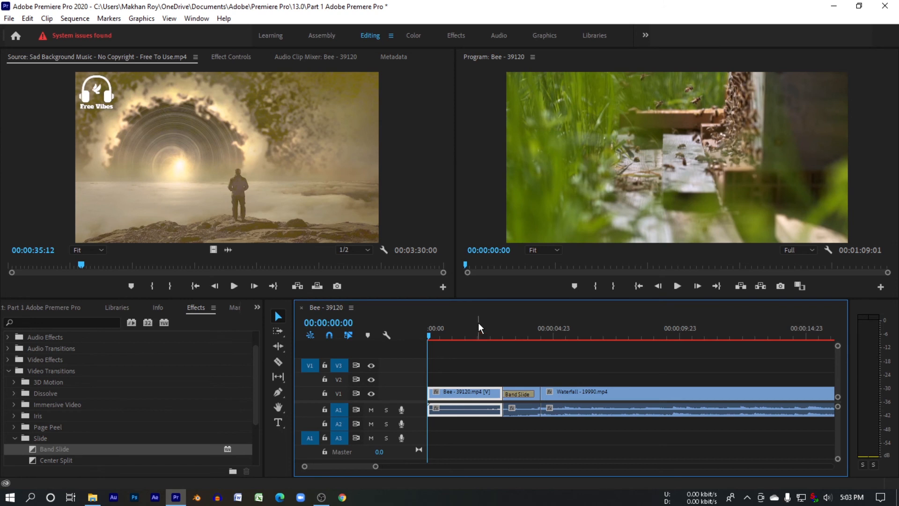
Step: Bring the Project panel with the imported clips back into view and set the sequence playhead to 00:00:00:01
left_click(256, 307)
left_click(286, 316)
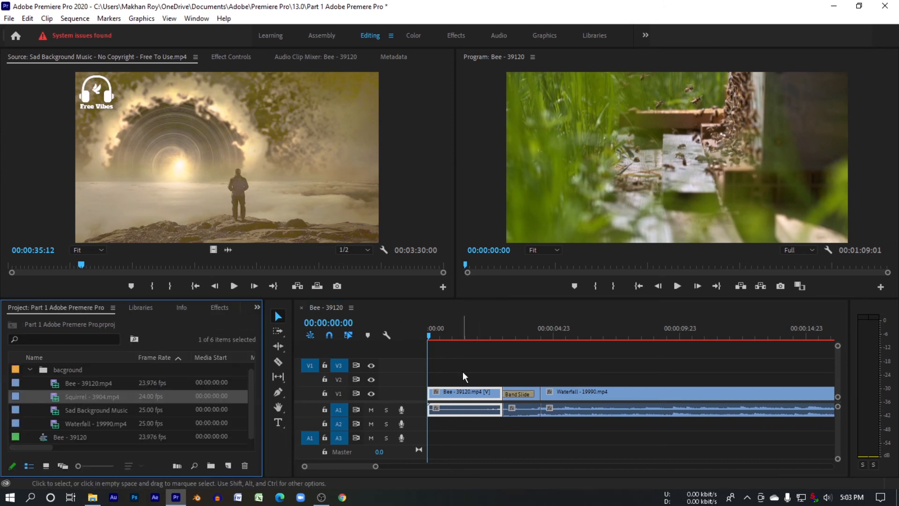
left_click_drag(444, 333, 429, 334)
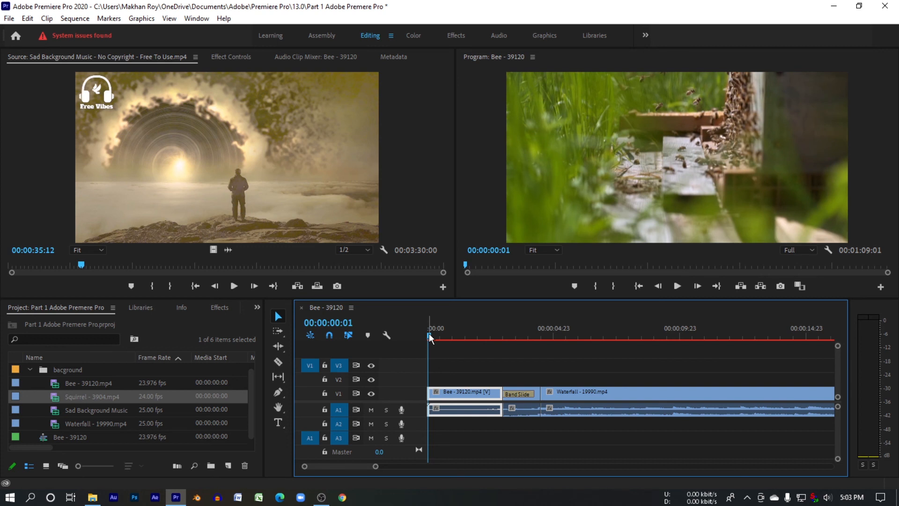
left_click(452, 361)
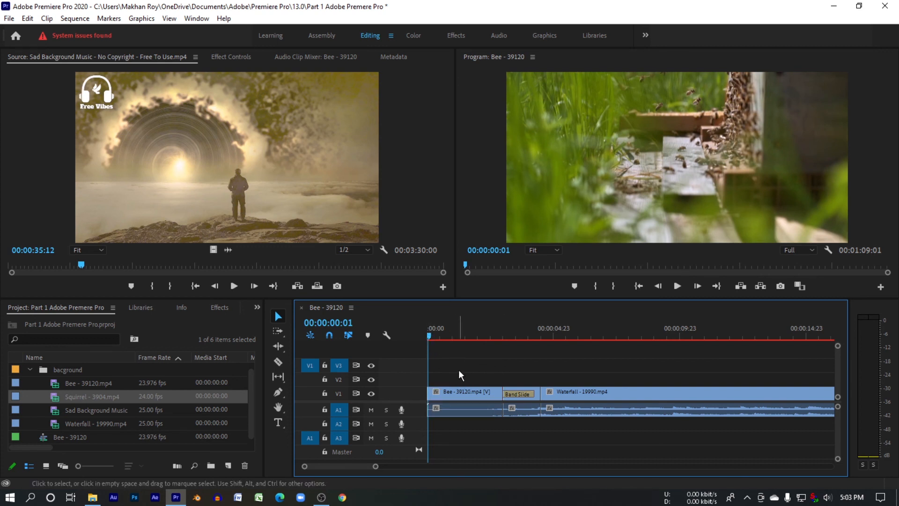
Step: Select the Bee clip with its audio and examine the commands available for it, from Ripple Delete to Rename
left_click_drag(450, 359, 468, 435)
right_click(456, 393)
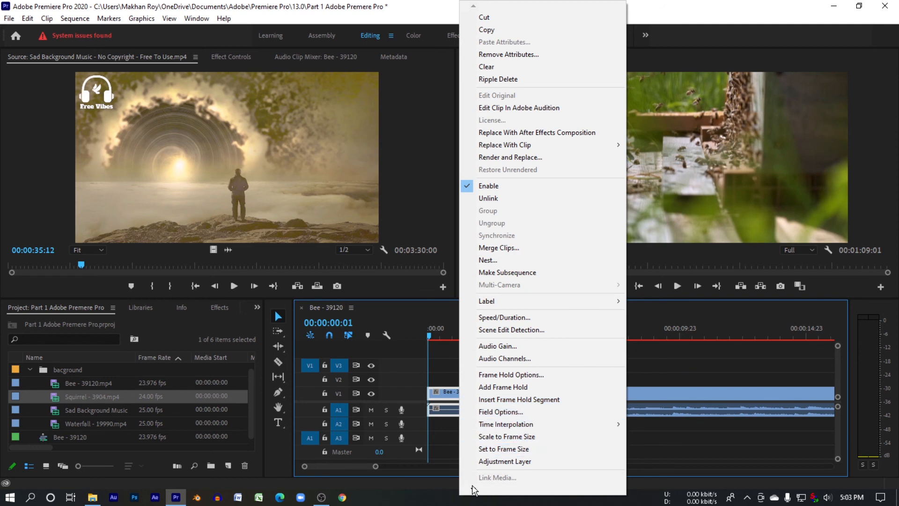
mouse_move(474, 490)
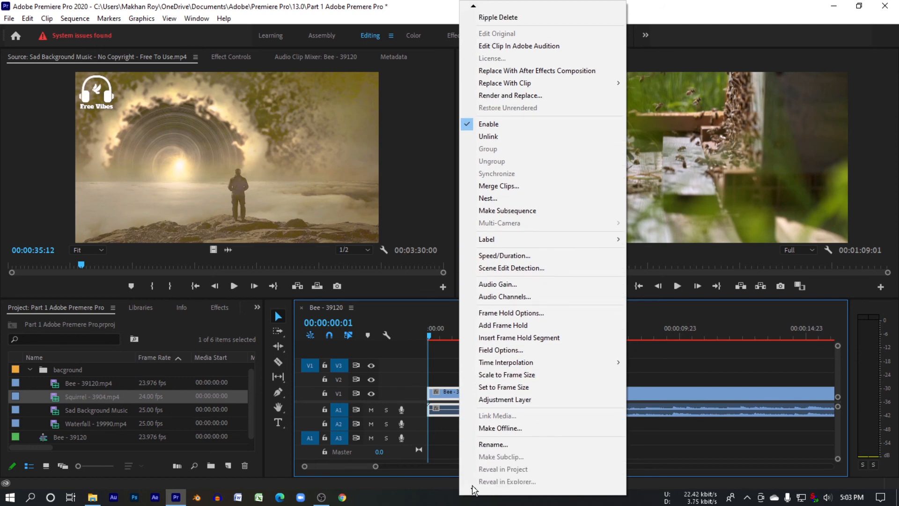
left_click(725, 210)
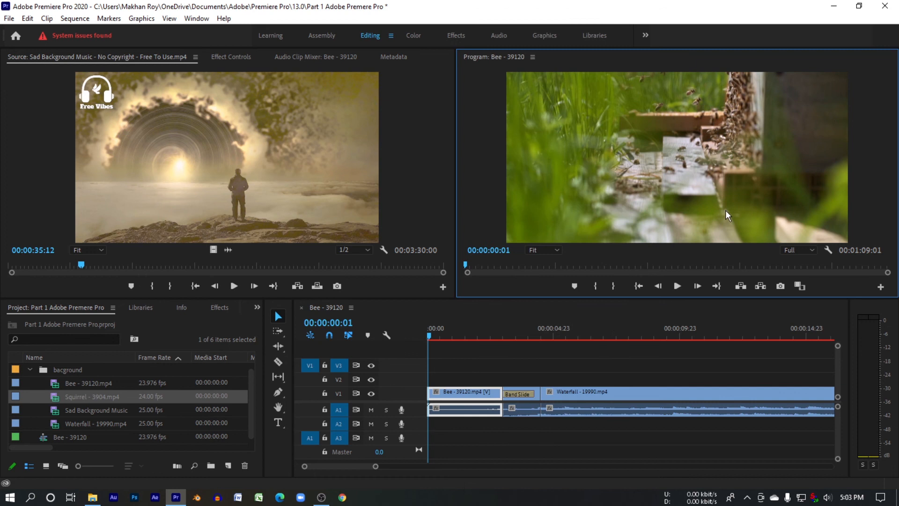
Step: Play the sequence from 00:00:00:01 through the Band Slide transition and stop in the Waterfall clip at 00:00:09:22
left_click(504, 362)
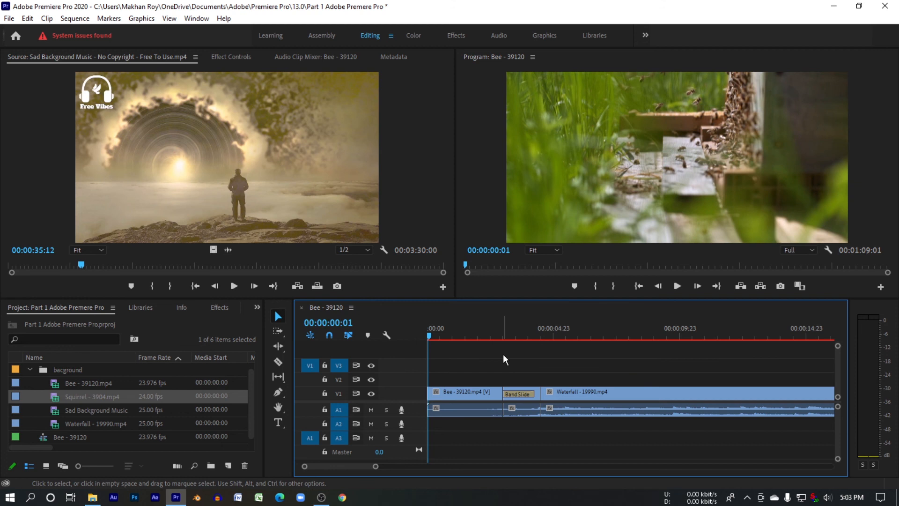
key("space")
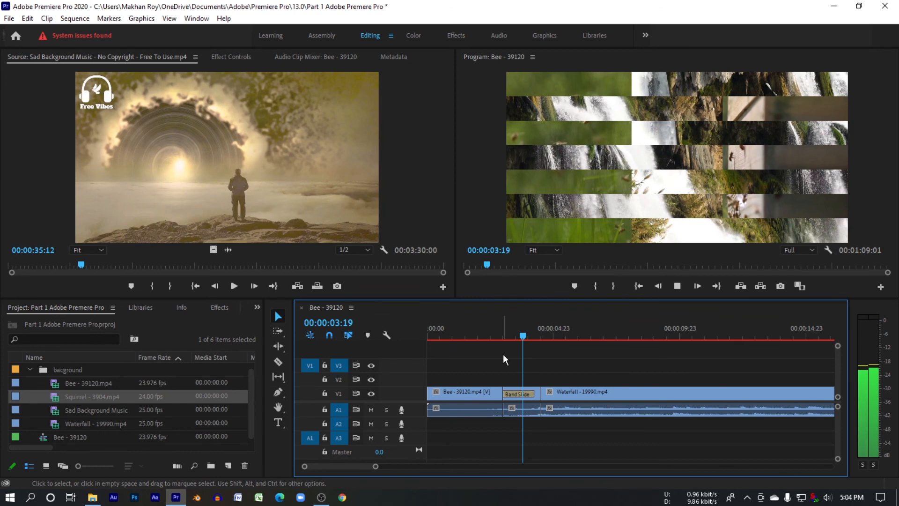
left_click(677, 286)
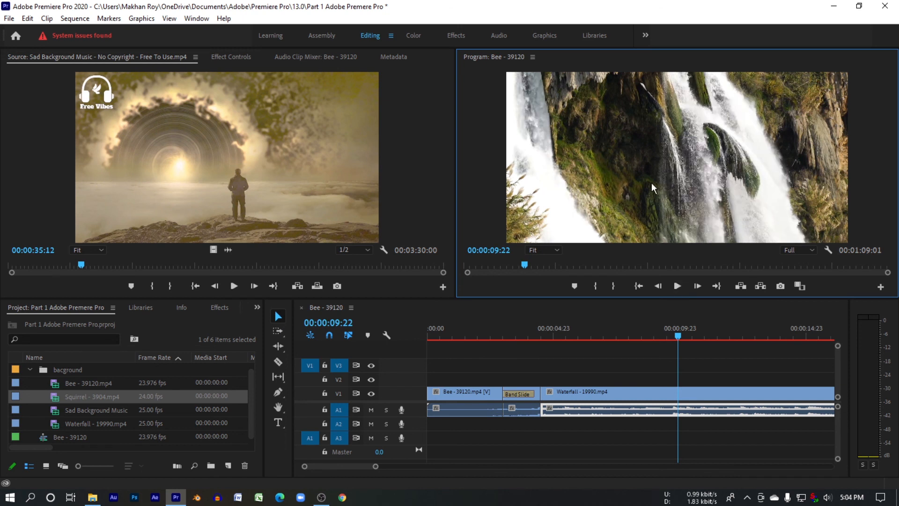
Step: Examine the Program monitor's display and playback settings and its Extract control without changing anything
left_click(828, 249)
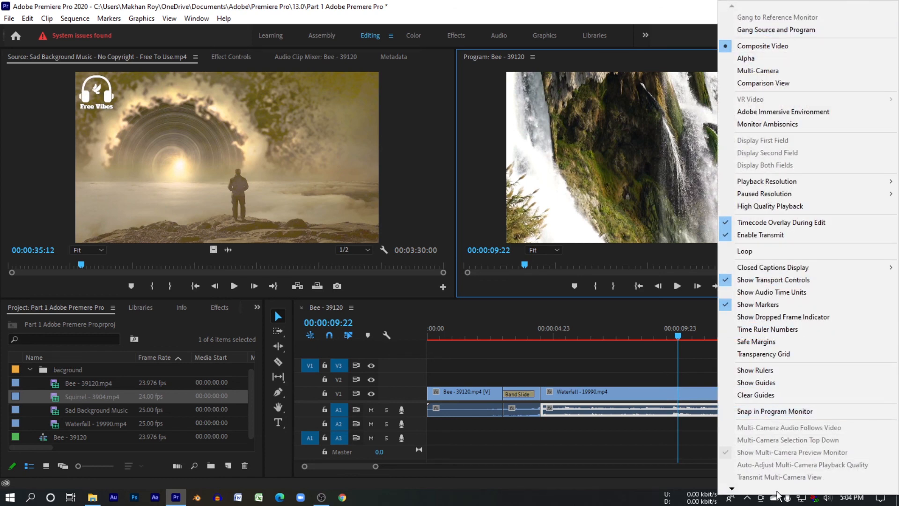
left_click(648, 200)
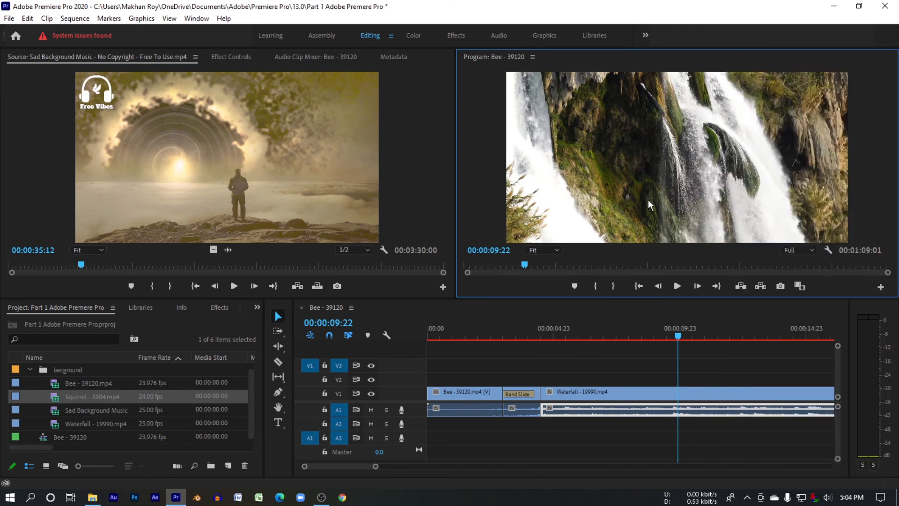
left_click(319, 151)
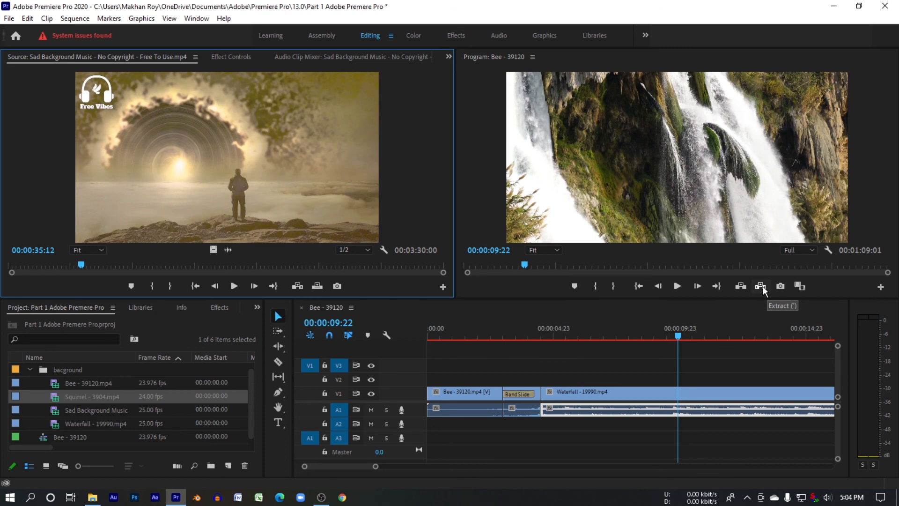
left_click(634, 384)
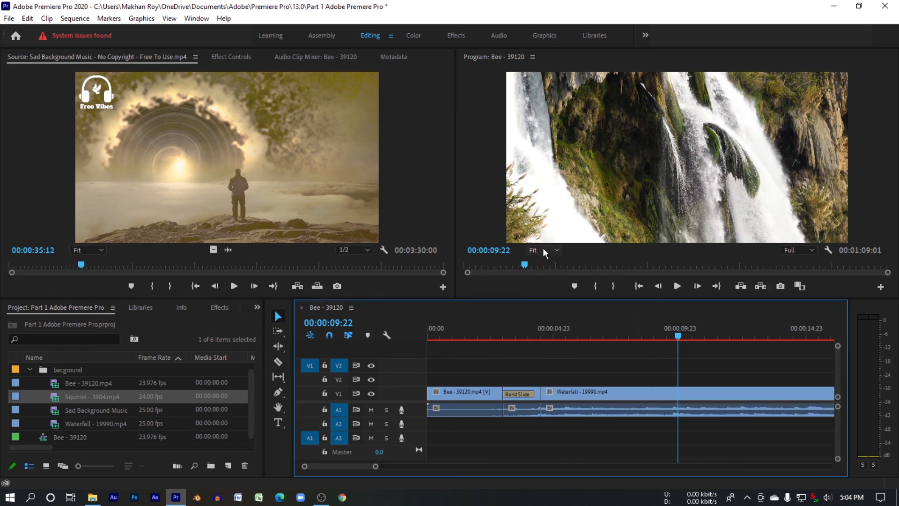
Step: Magnify the Program monitor preview to 400%, inspect another part of the Waterfall frame, and restore the zoom to Fit
left_click(545, 251)
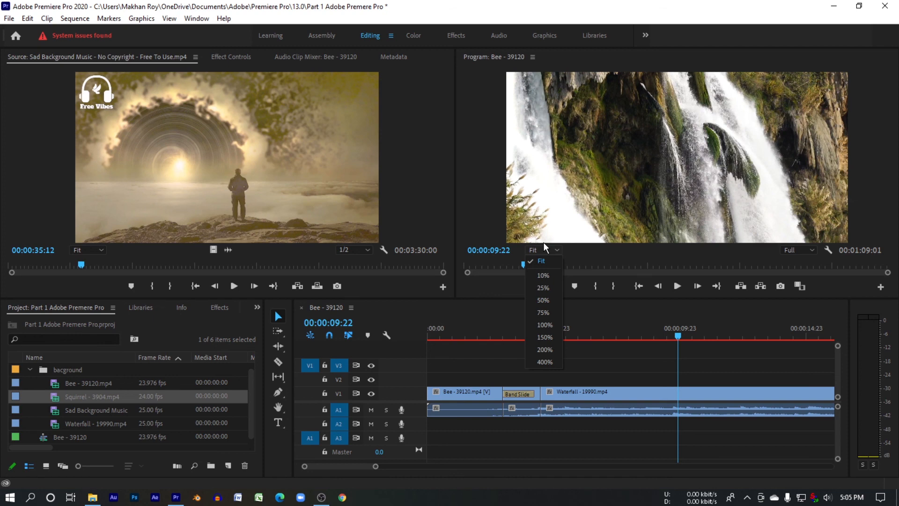
left_click(545, 362)
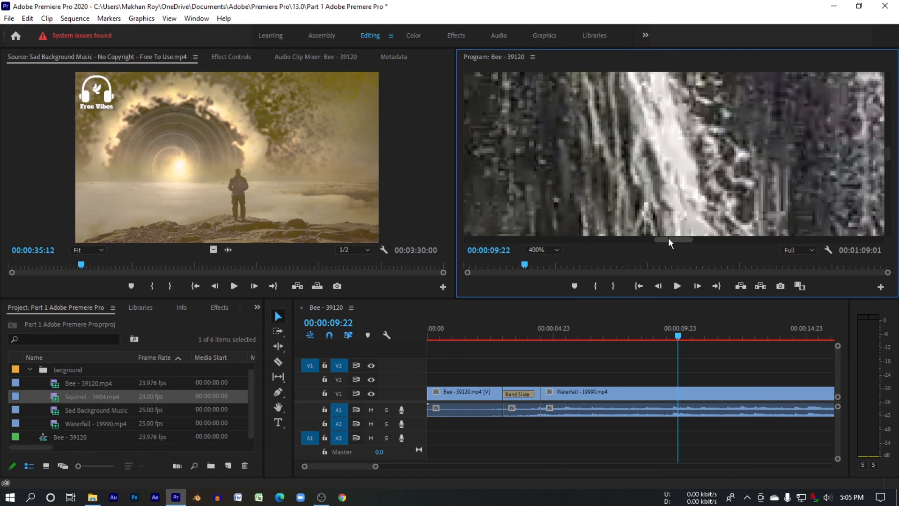
left_click_drag(668, 237, 597, 243)
left_click(556, 248)
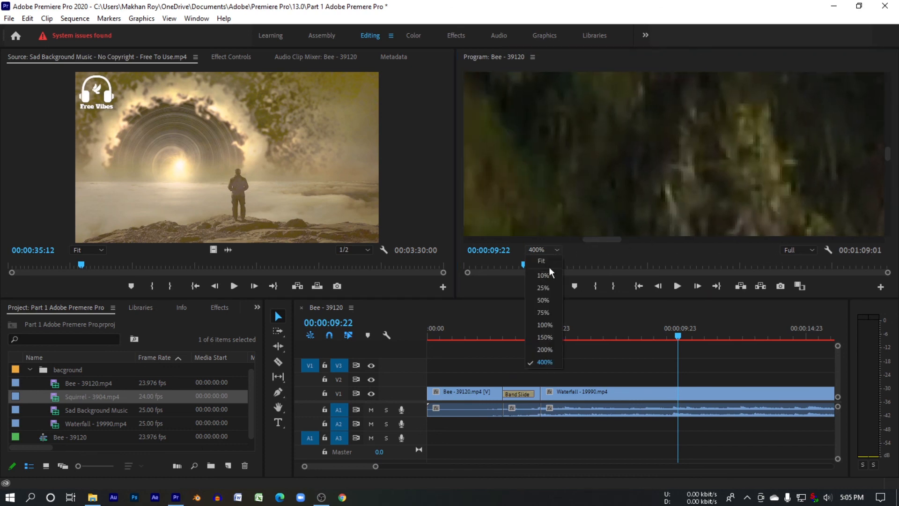
left_click(542, 260)
left_click(544, 251)
left_click(540, 260)
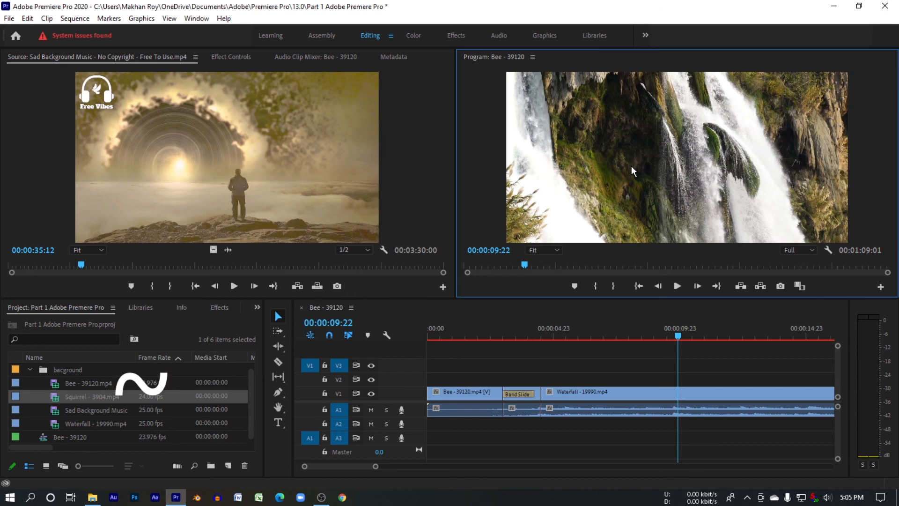
Step: Maximize the Program monitor, play the Waterfall footage enlarged, restore the panel layout and stop playback at 00:00:27:01
key("grave")
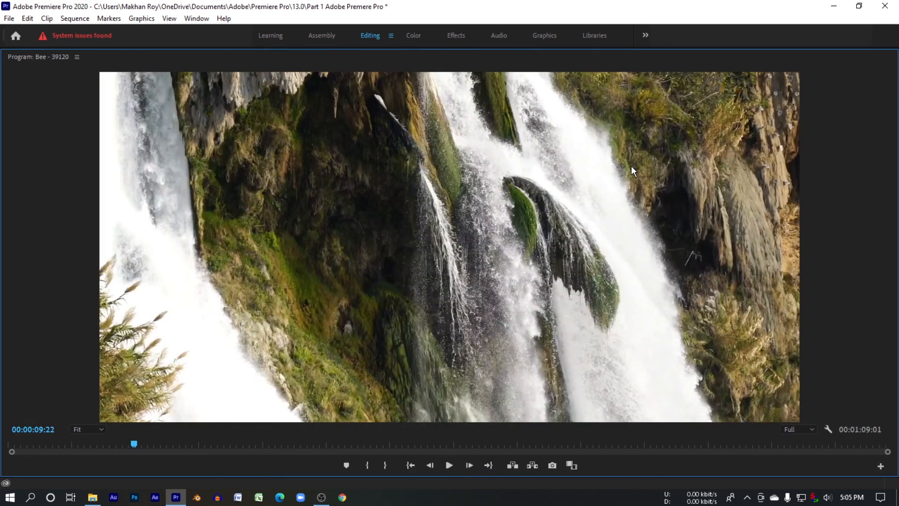
key("space")
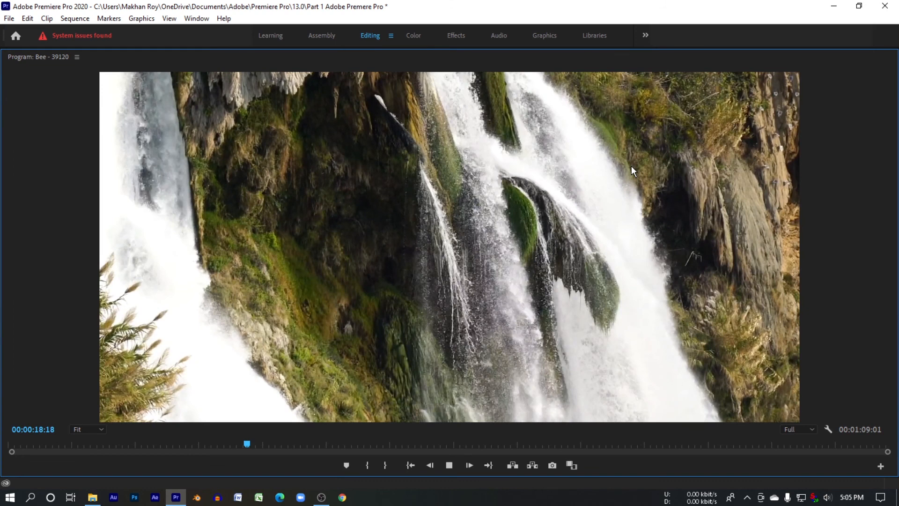
key("grave")
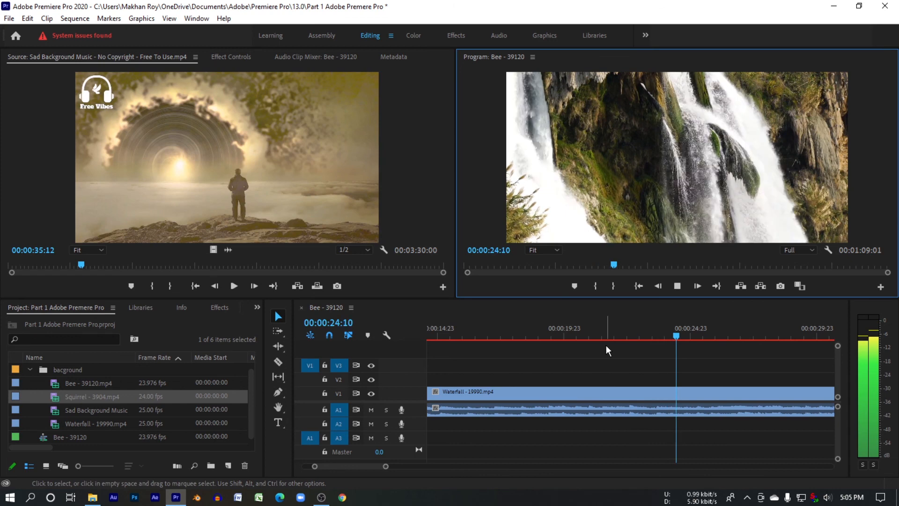
left_click(677, 288)
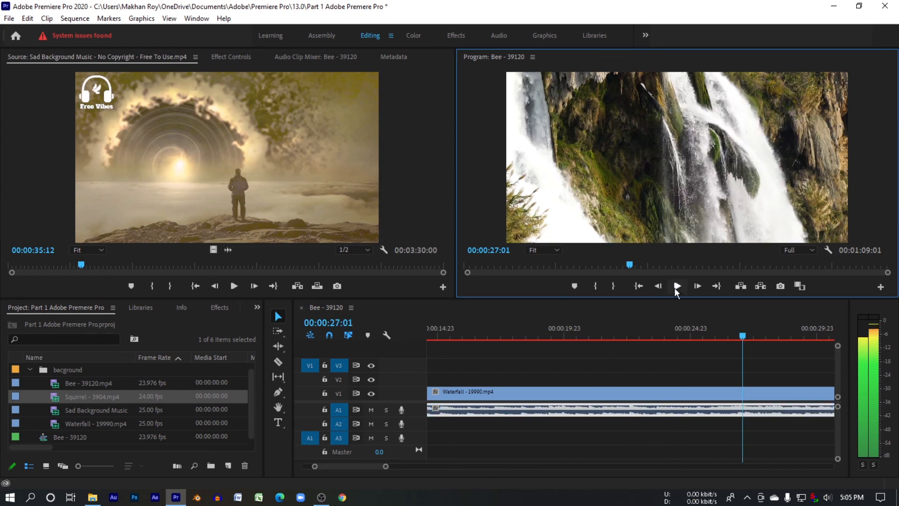
Step: Move the program playhead back to the sequence start, check the frame at 00:00:03:03, and reset it to 00:00:00:00
left_click(677, 287)
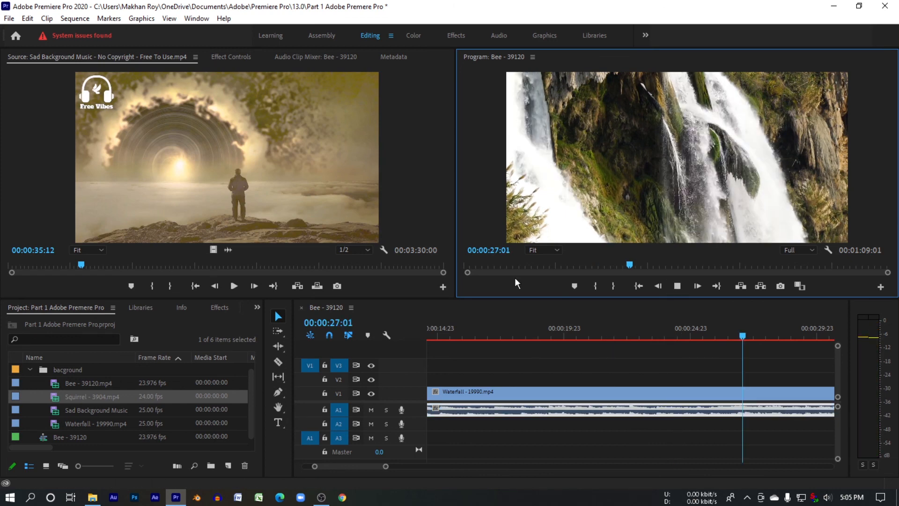
left_click(458, 265)
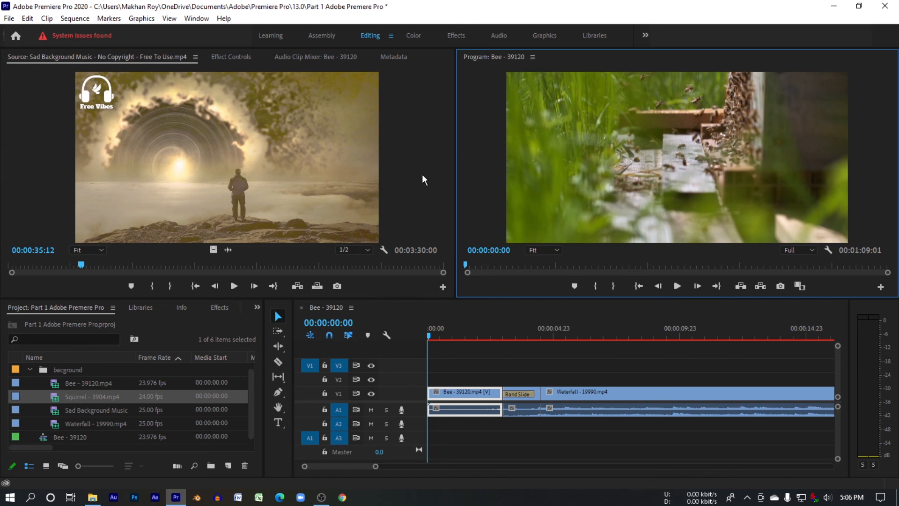
left_click(508, 328)
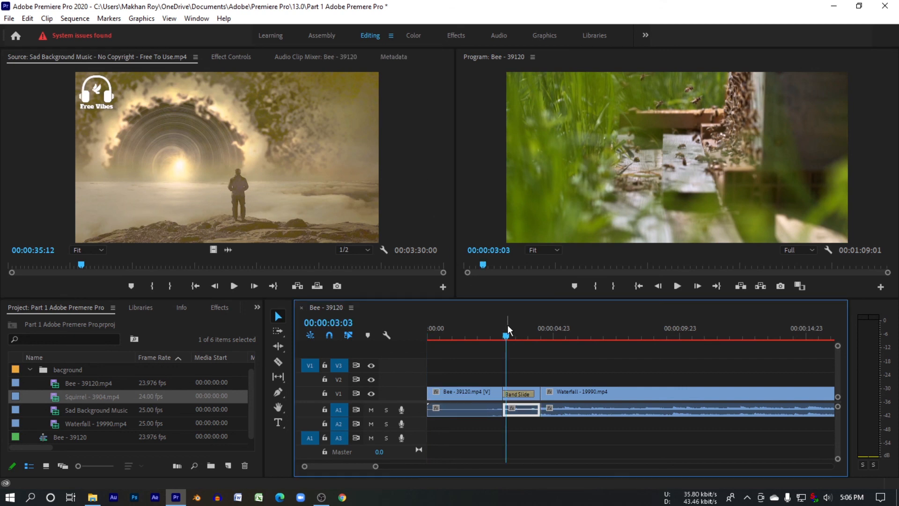
left_click_drag(479, 266, 463, 265)
left_click(487, 361)
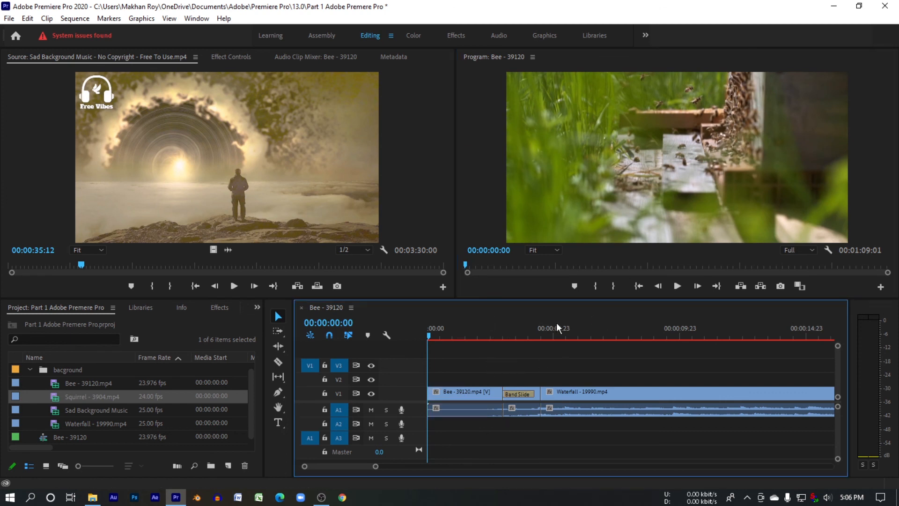